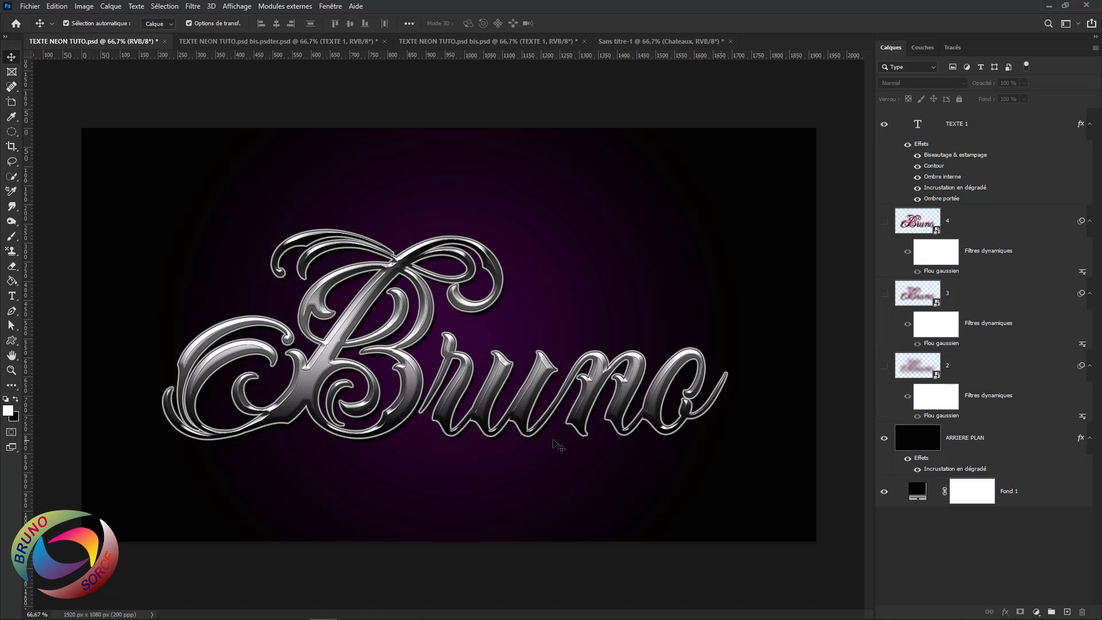
# - Look through the finished metallic lettering examples in the four open documents, ending on the chrome version
pyautogui.click(287, 40)
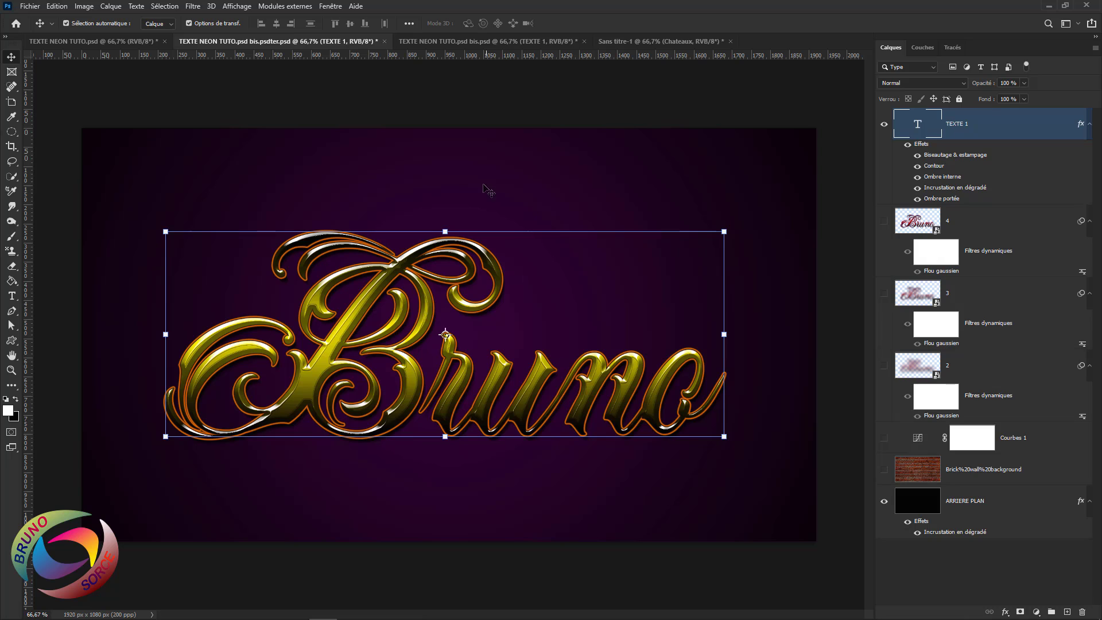
pyautogui.click(468, 42)
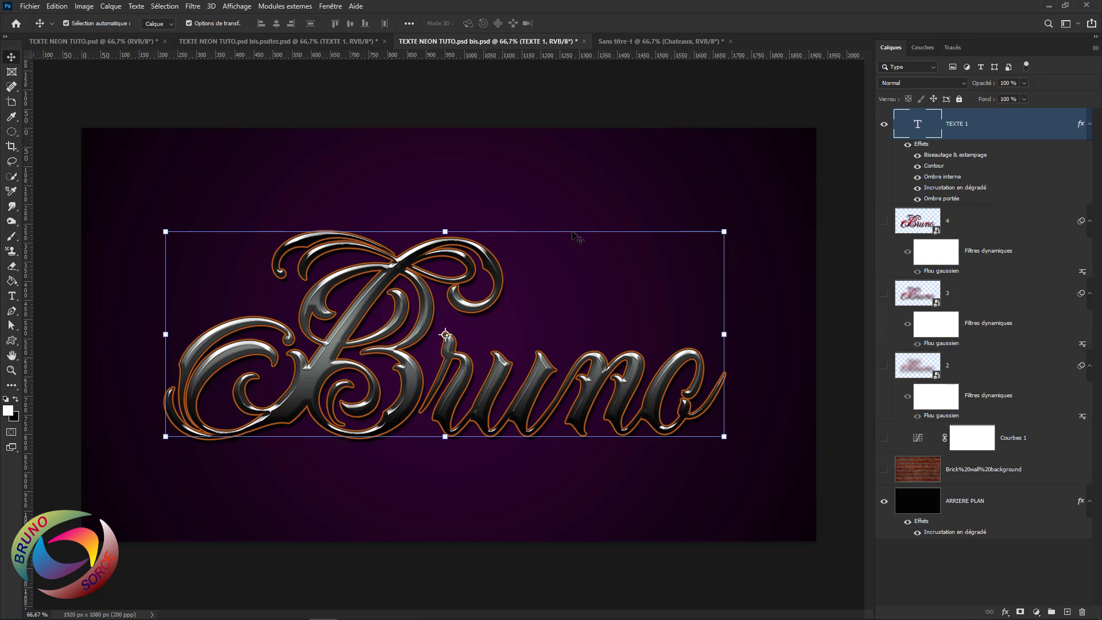
pyautogui.click(660, 42)
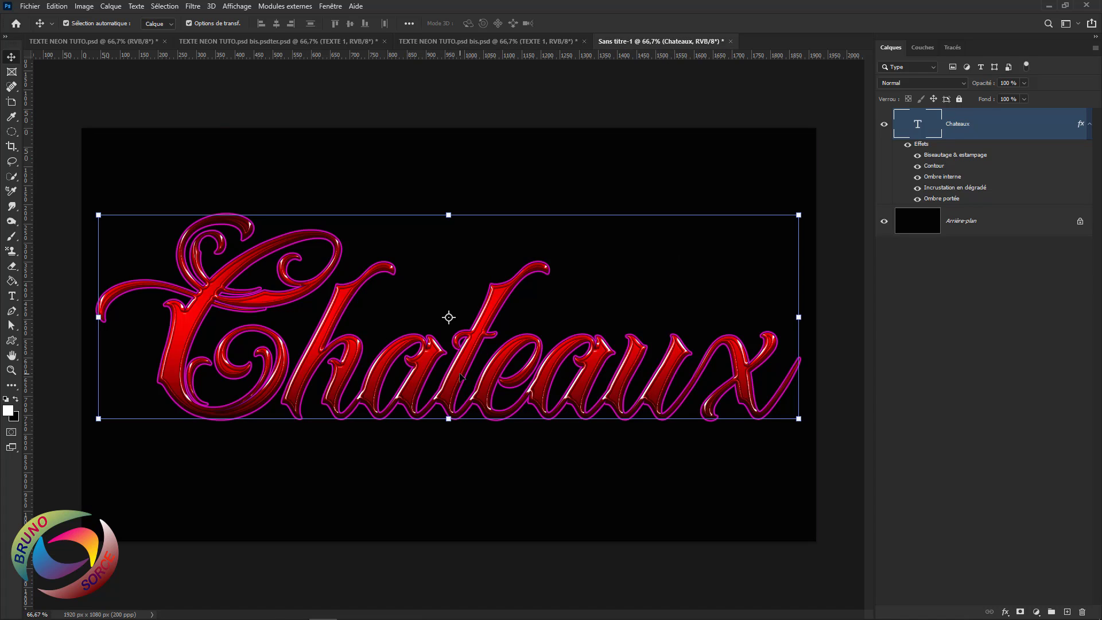
pyautogui.click(122, 43)
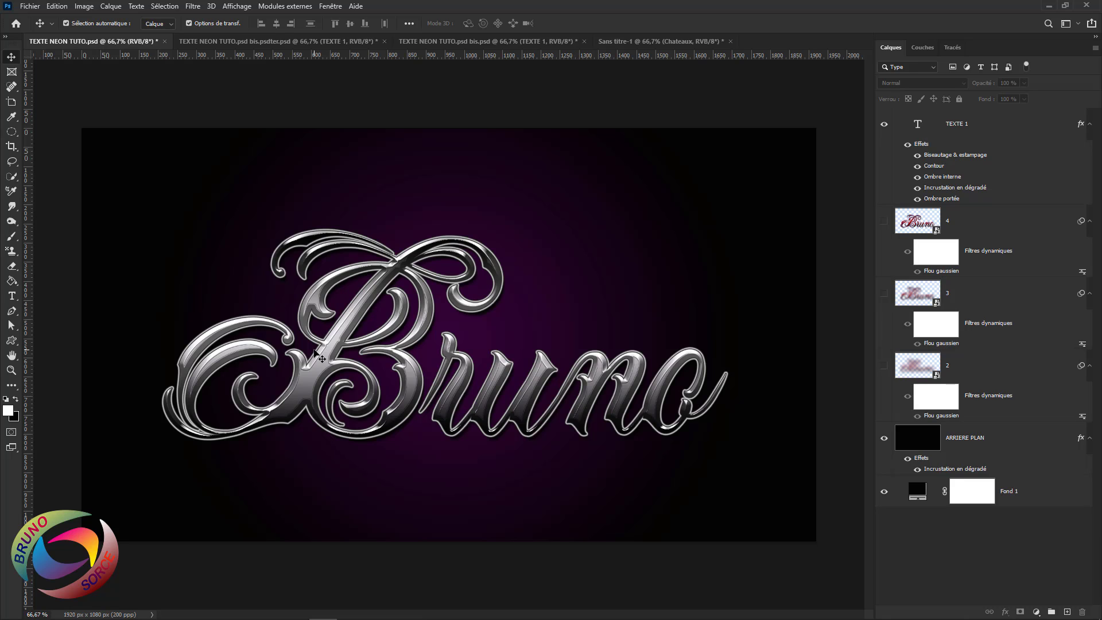
# - Look up the Acuentre Personal Use Only font among the fonts available to the Type tool
pyautogui.click(12, 295)
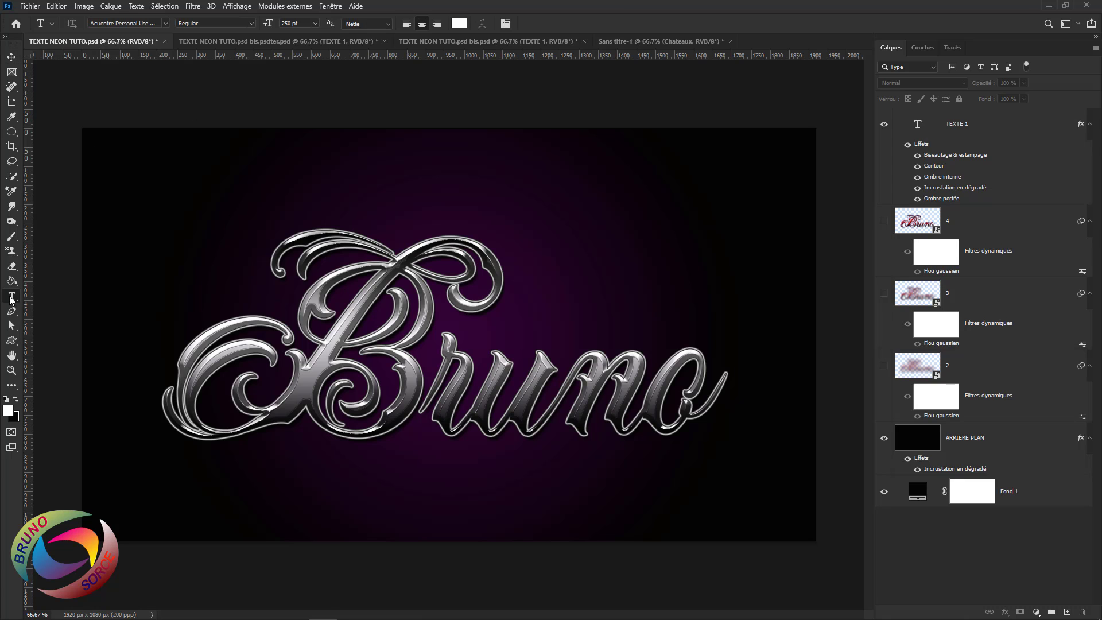
pyautogui.click(166, 23)
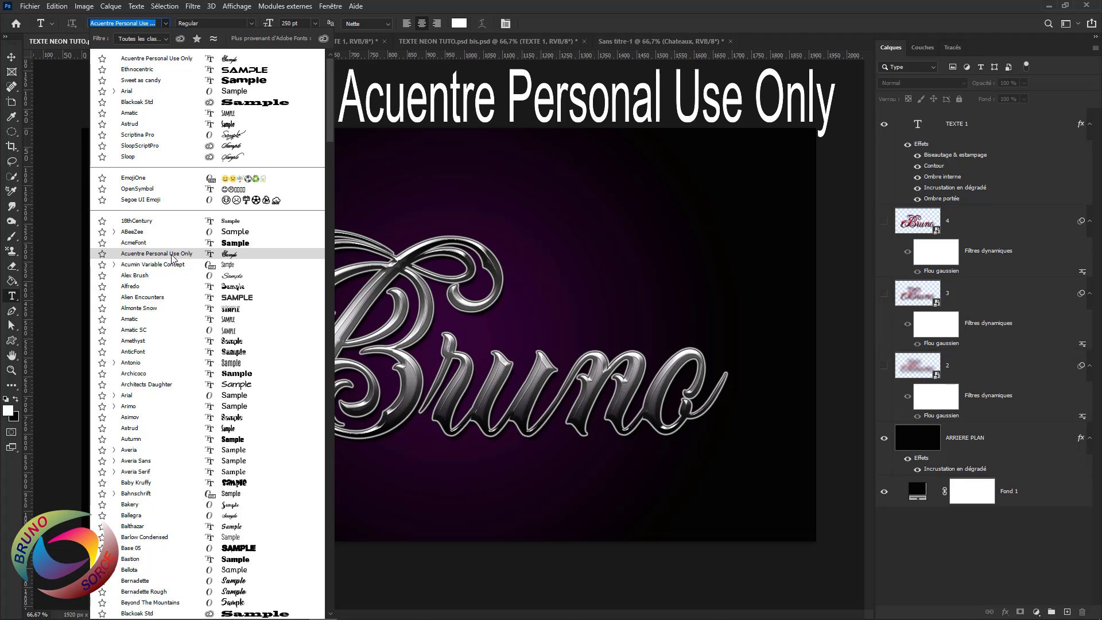
pyautogui.click(11, 56)
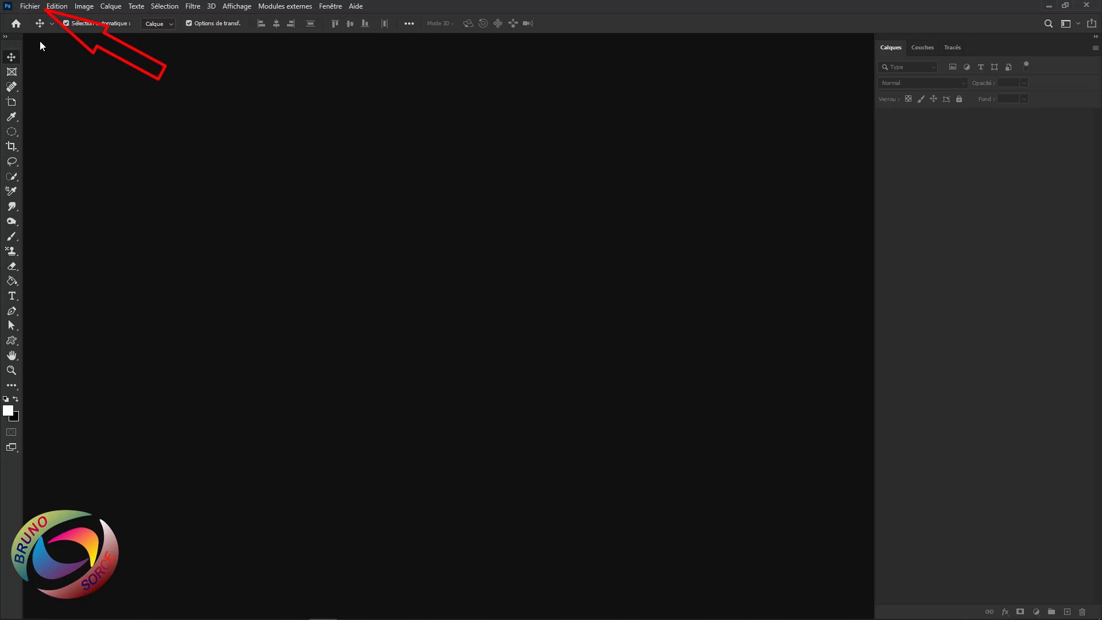
# - Start a new document and set its width to 1920 pixels
pyautogui.click(30, 6)
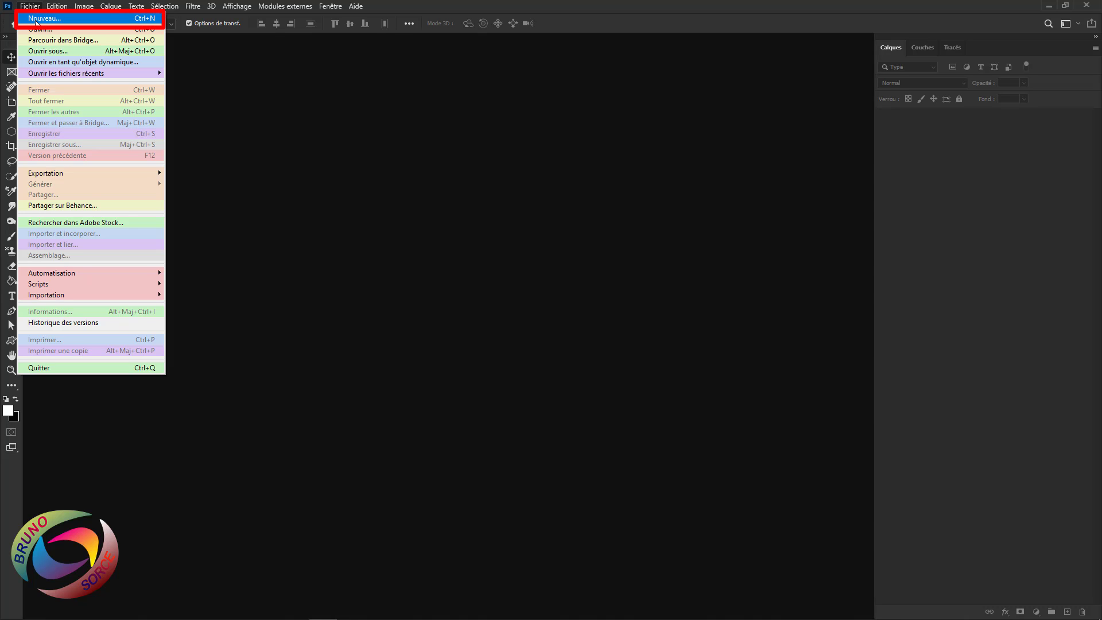
pyautogui.click(36, 19)
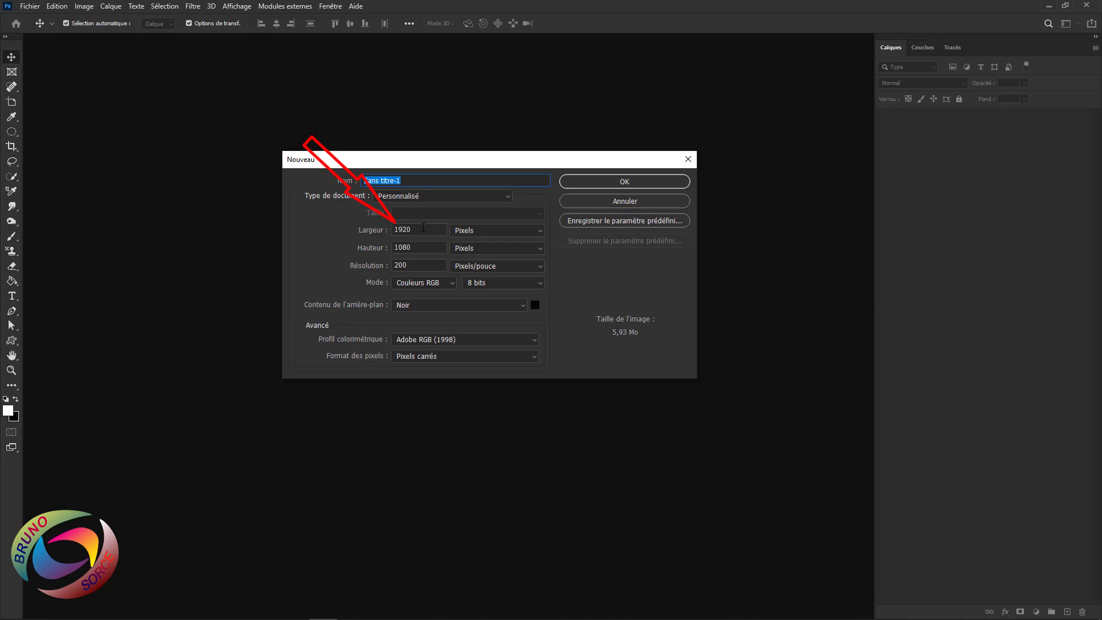
pyautogui.doubleClick(423, 229)
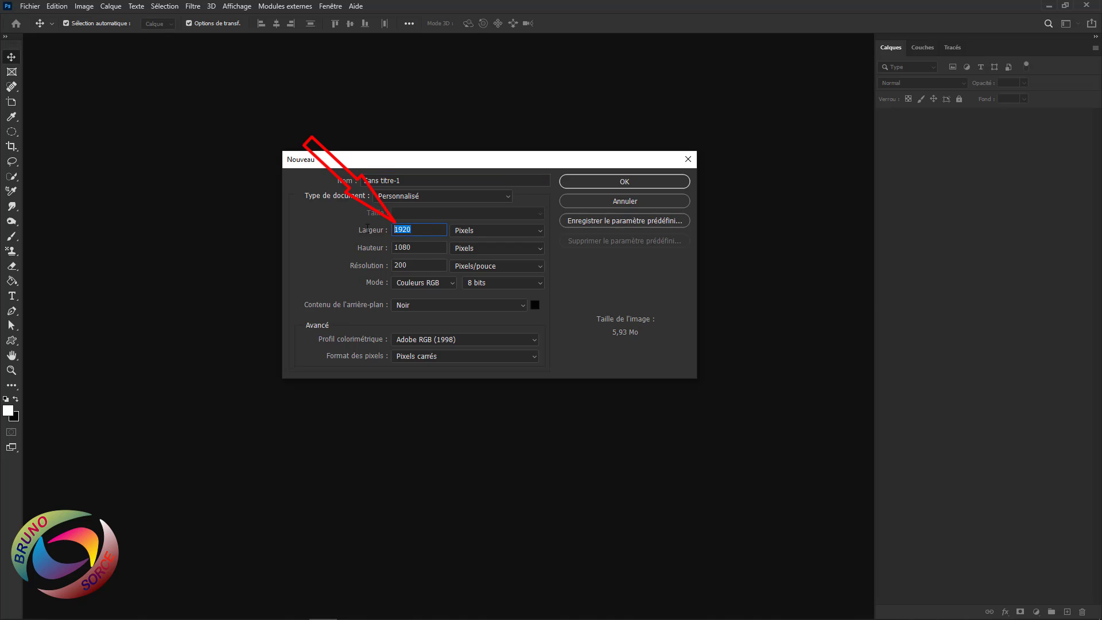
pyautogui.click(478, 232)
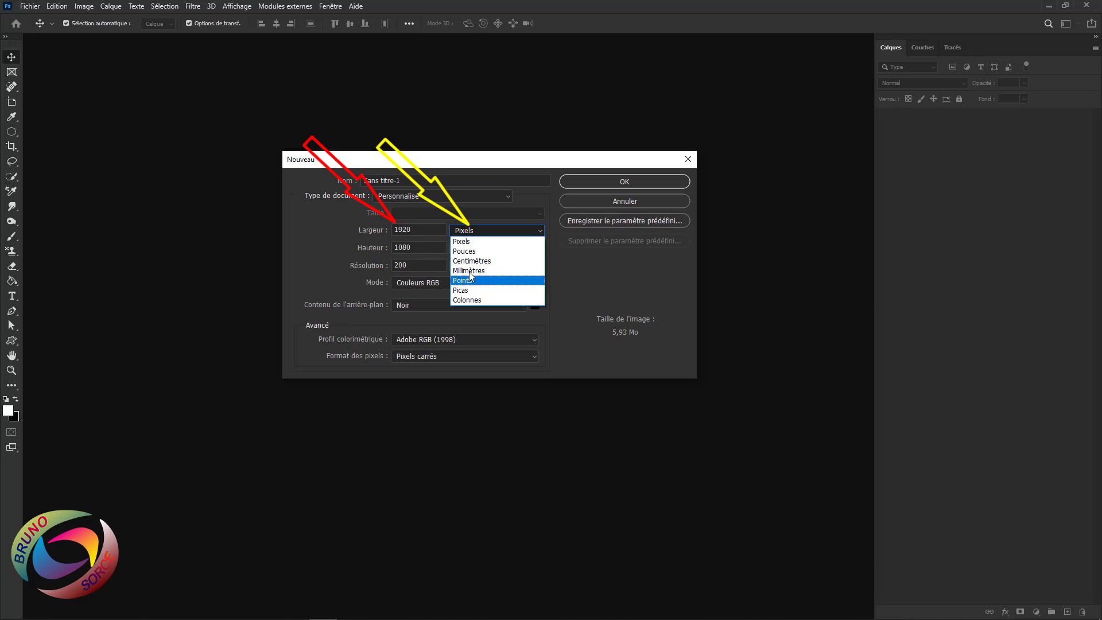
pyautogui.click(467, 242)
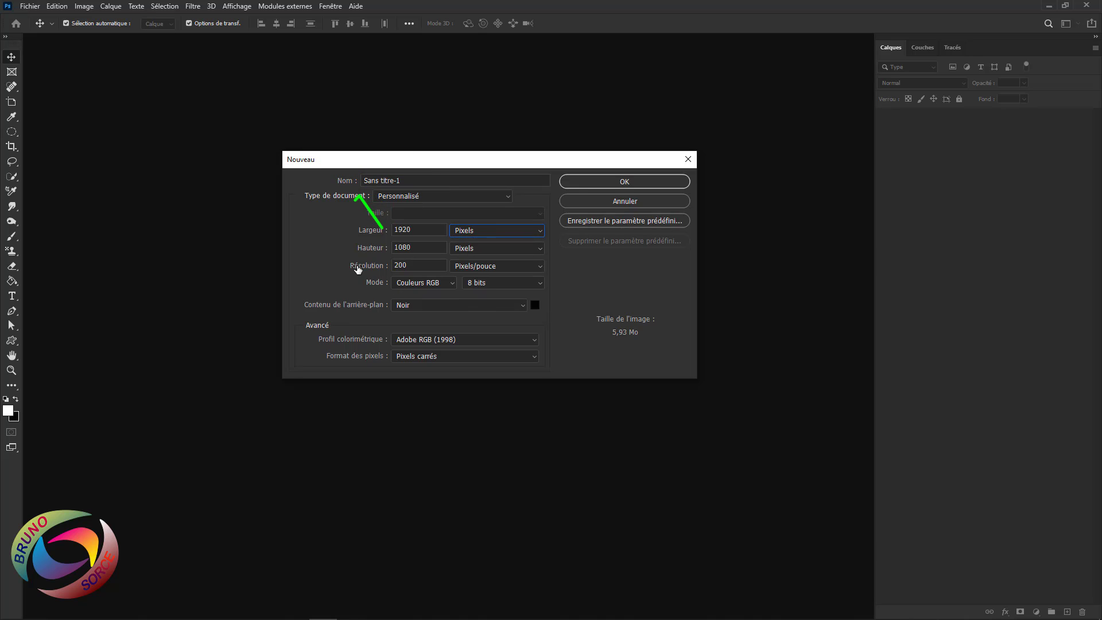
# - Set the new document's height to 1080 pixels and its resolution to 200 pixels per inch (Pixels/pouce)
pyautogui.moveTo(426, 247); pyautogui.dragTo(374, 247)
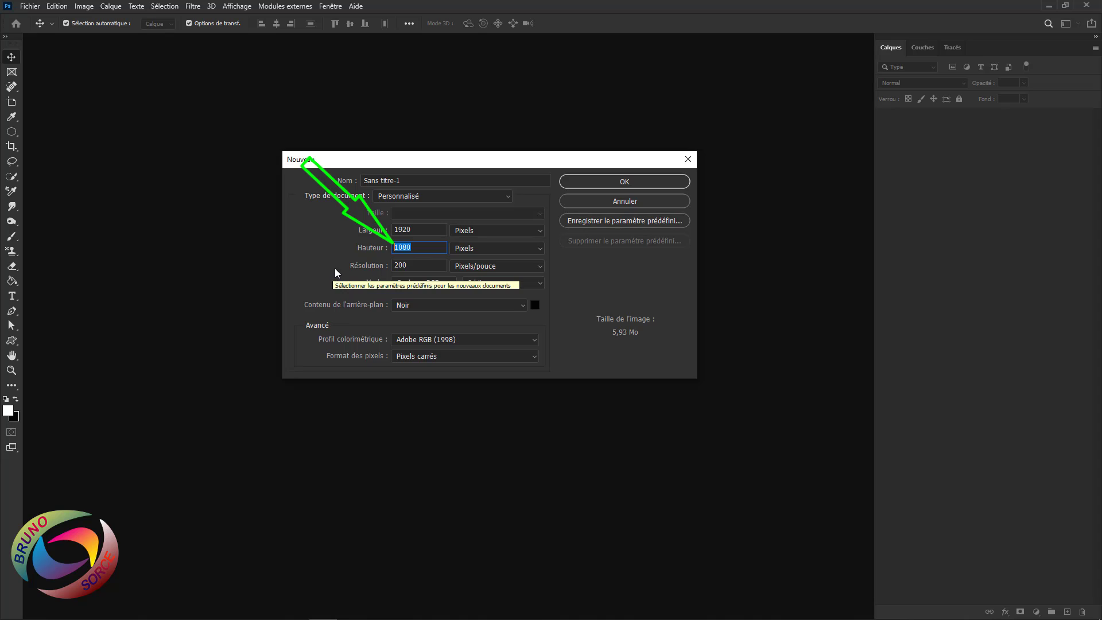
pyautogui.moveTo(411, 265); pyautogui.dragTo(375, 265)
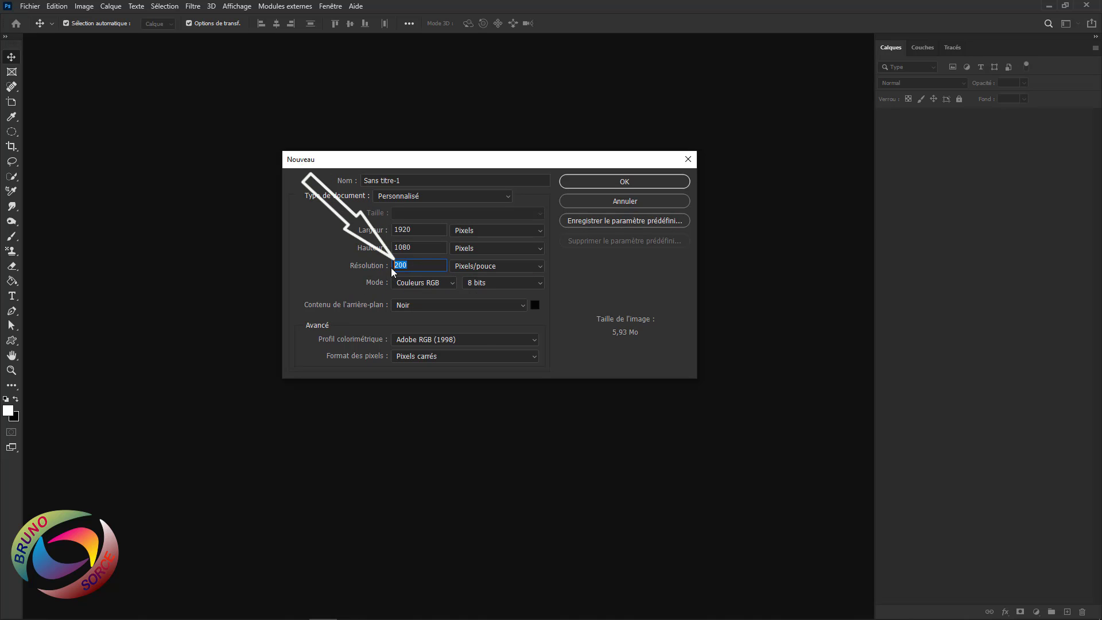
pyautogui.click(495, 268)
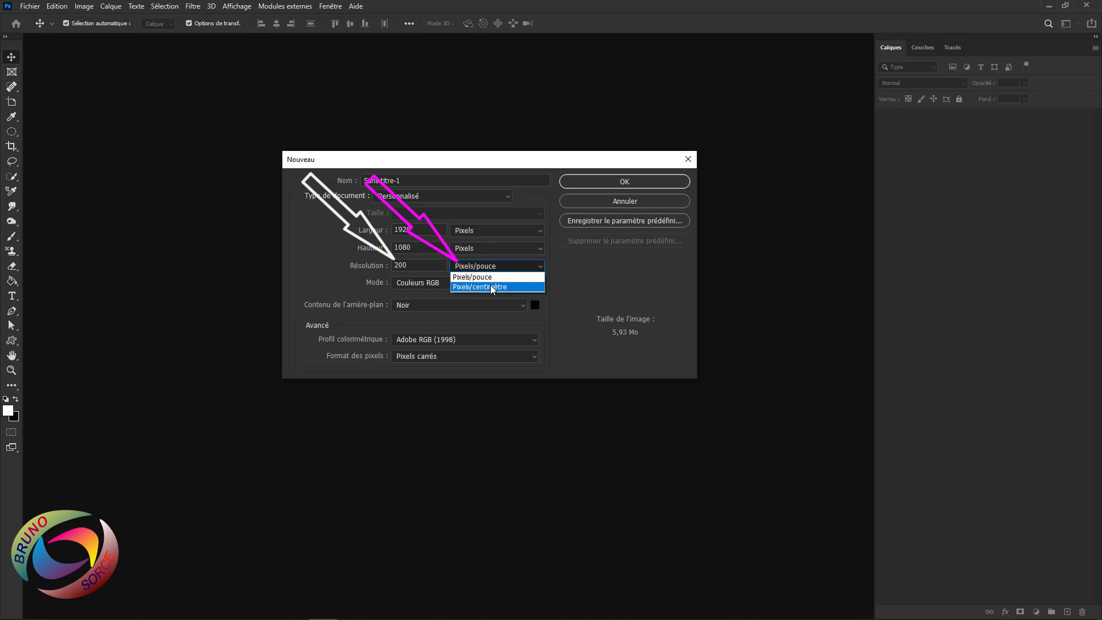
pyautogui.click(489, 278)
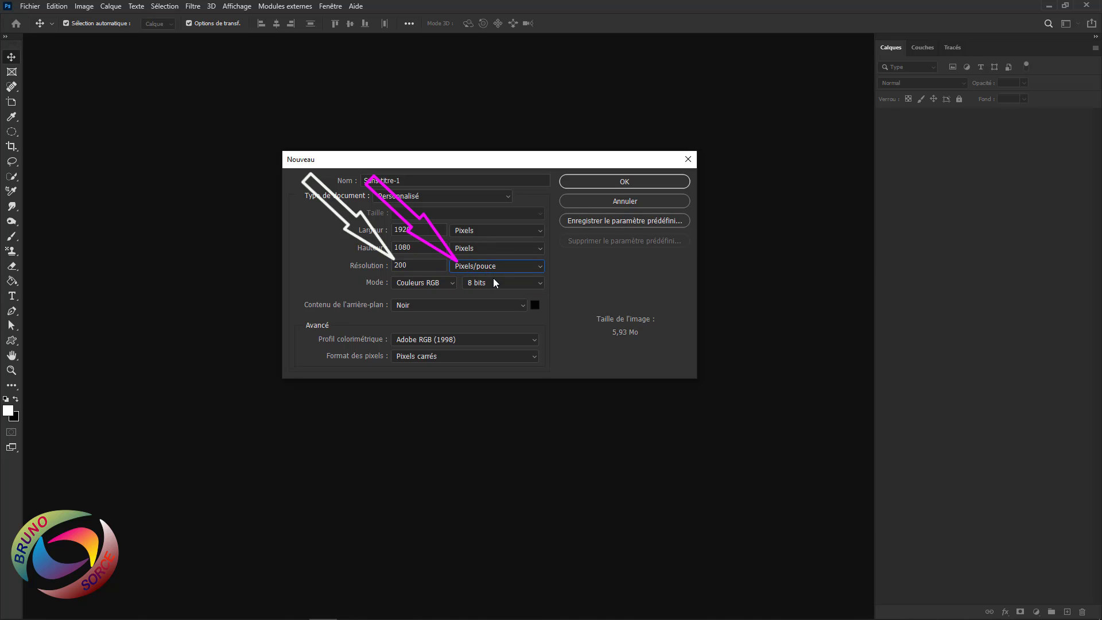
# - Set the new document's color mode to Couleurs RGB with a depth of 8 bits
pyautogui.click(427, 288)
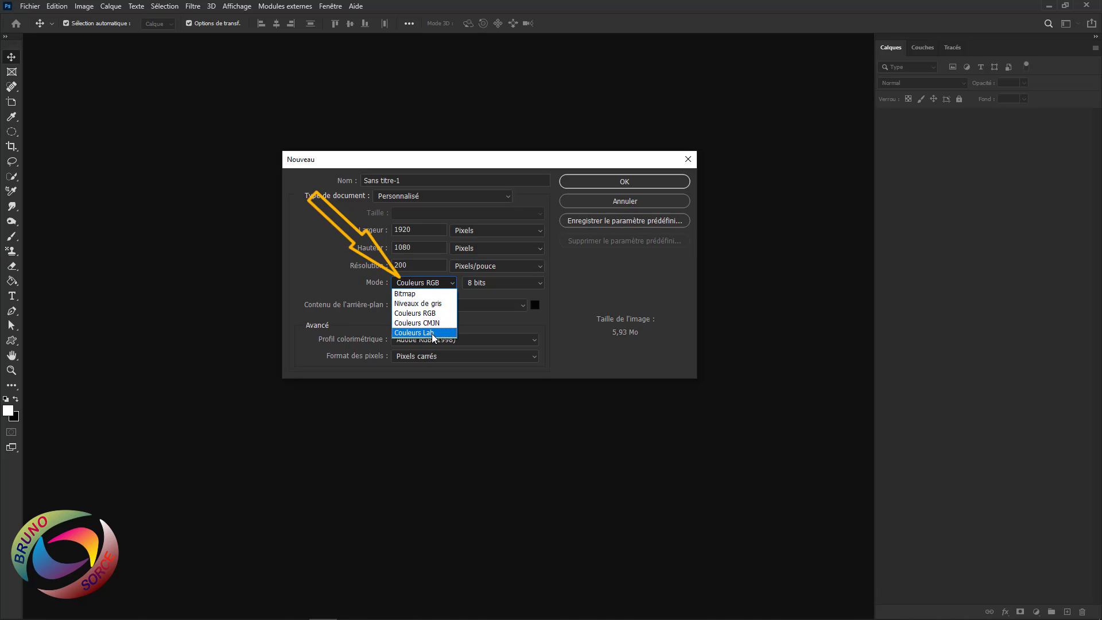
pyautogui.click(431, 315)
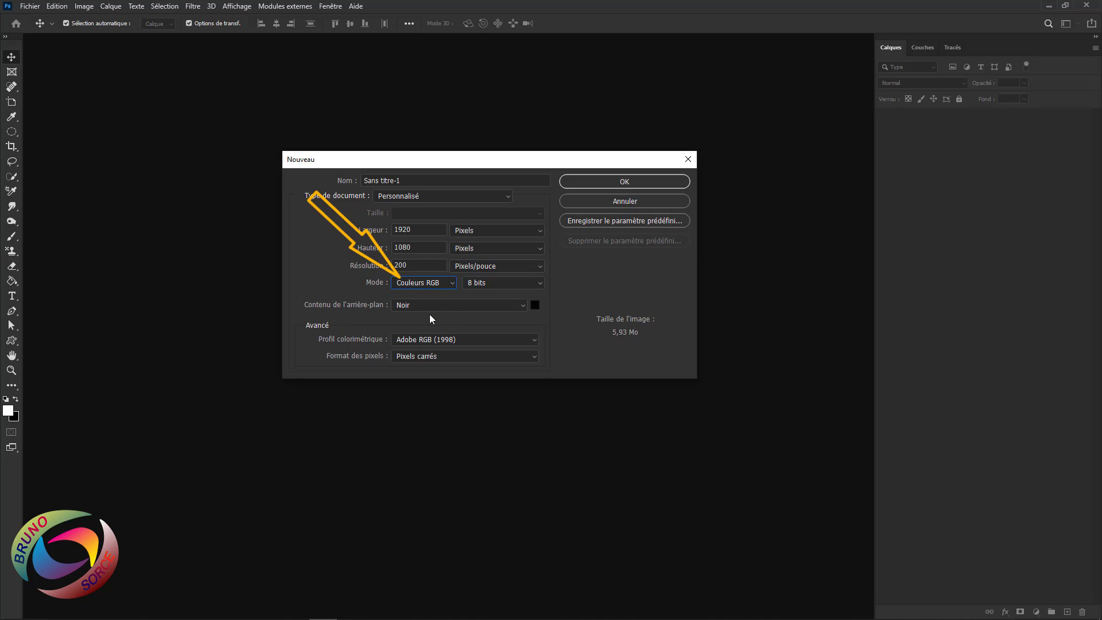
pyautogui.click(494, 284)
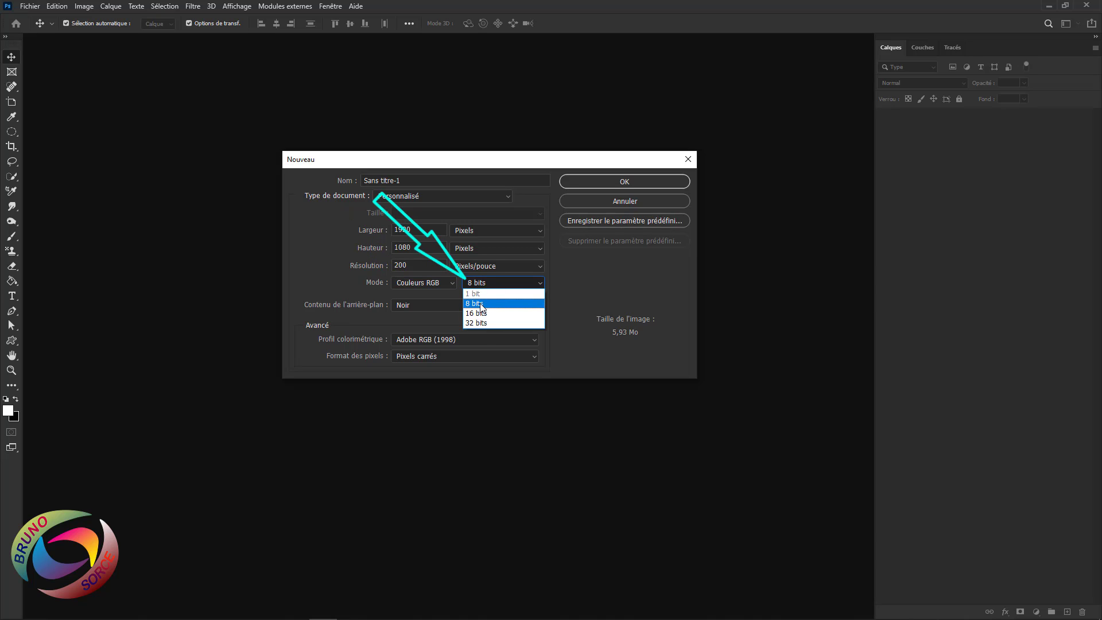
pyautogui.click(481, 304)
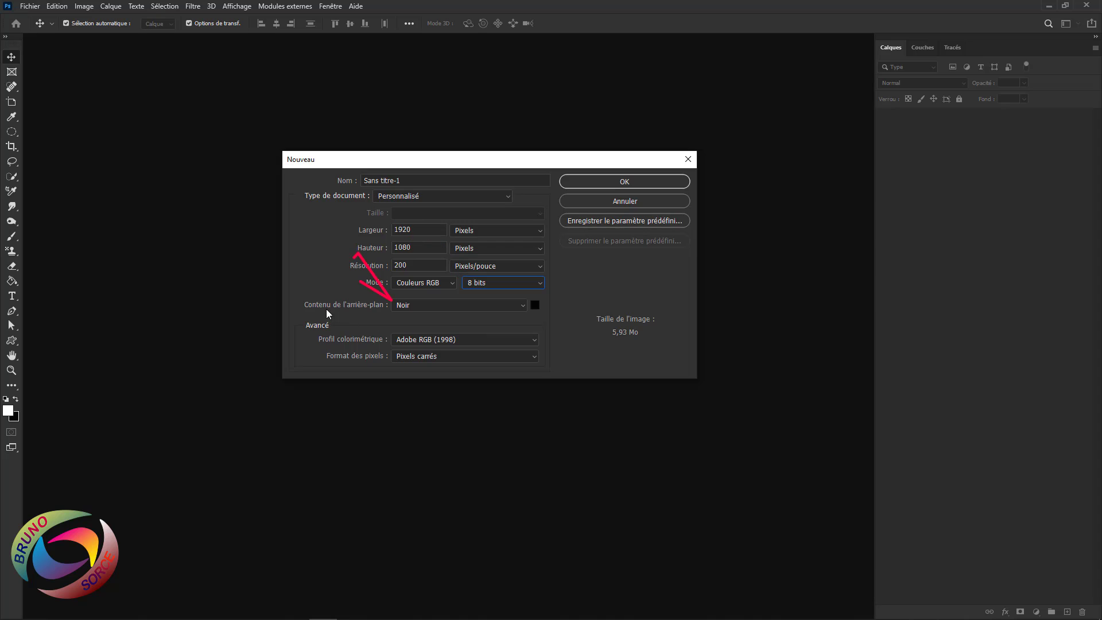
# - Choose black (Noir) as the background content and create the document
pyautogui.click(419, 305)
pyautogui.click(402, 329)
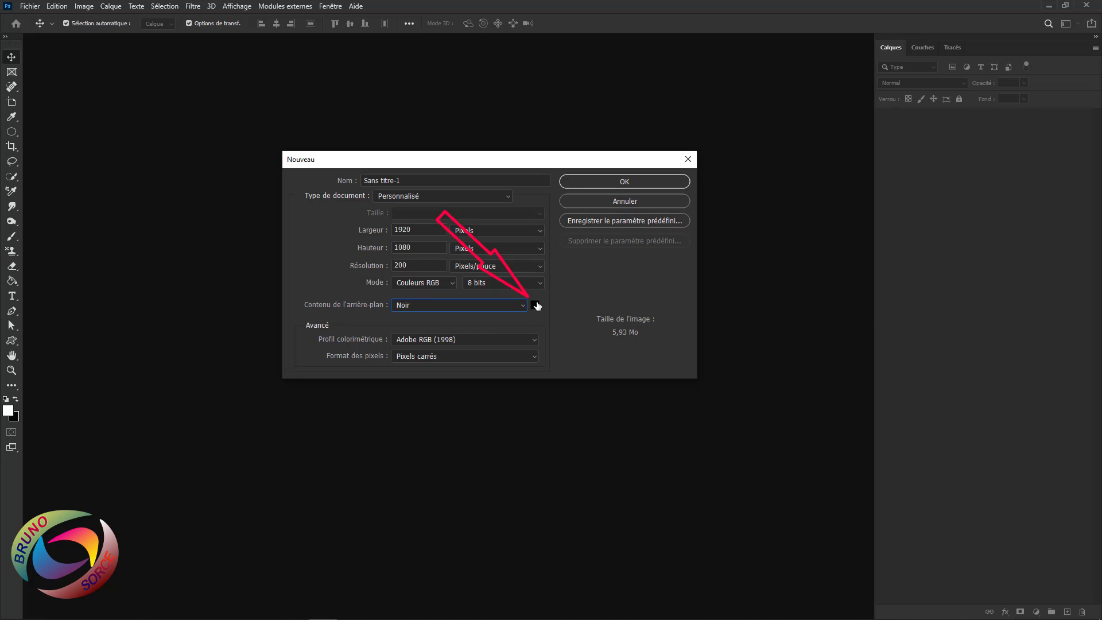
pyautogui.click(650, 181)
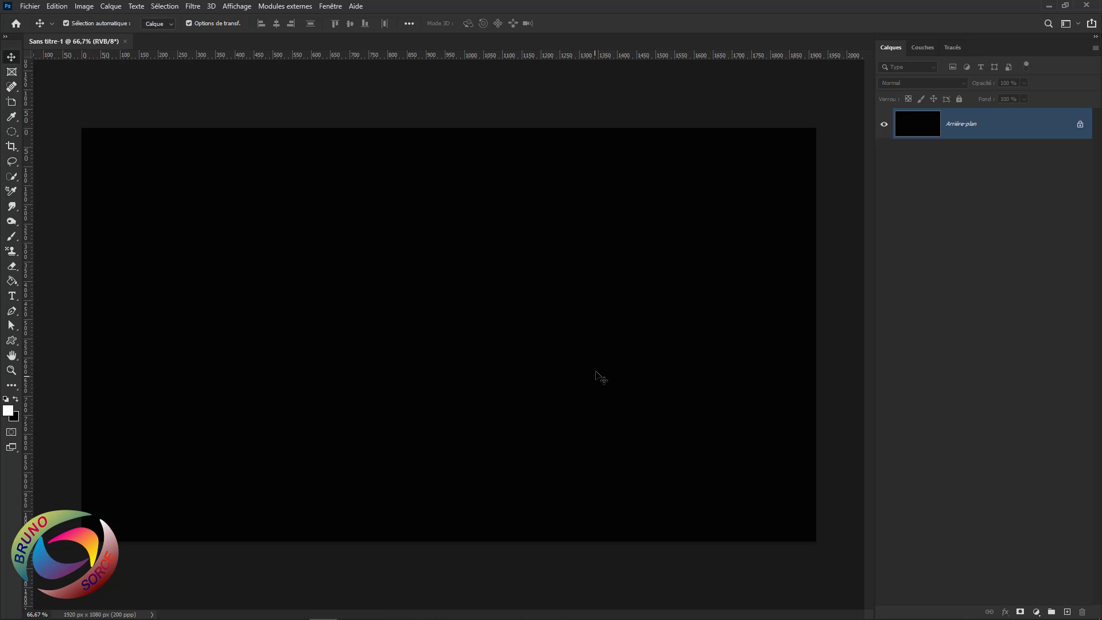
# - Unlock the background layer and add a gradient overlay (Incrustation en dégradé) to it at 100% opacity
pyautogui.click(1079, 126)
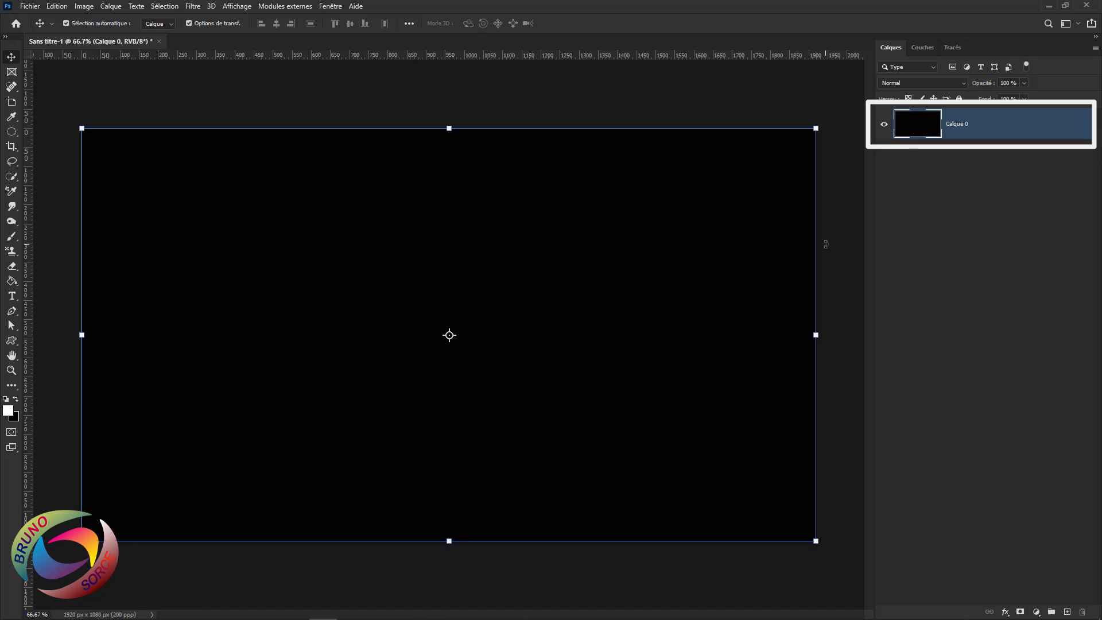
pyautogui.doubleClick(1064, 129)
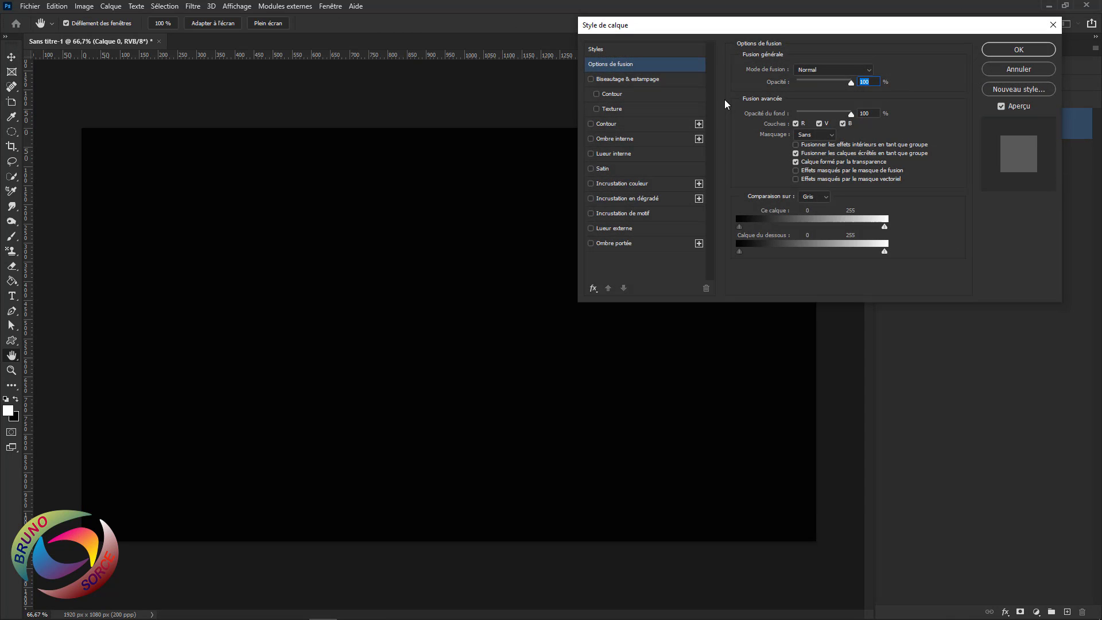
pyautogui.moveTo(765, 33); pyautogui.dragTo(545, 43)
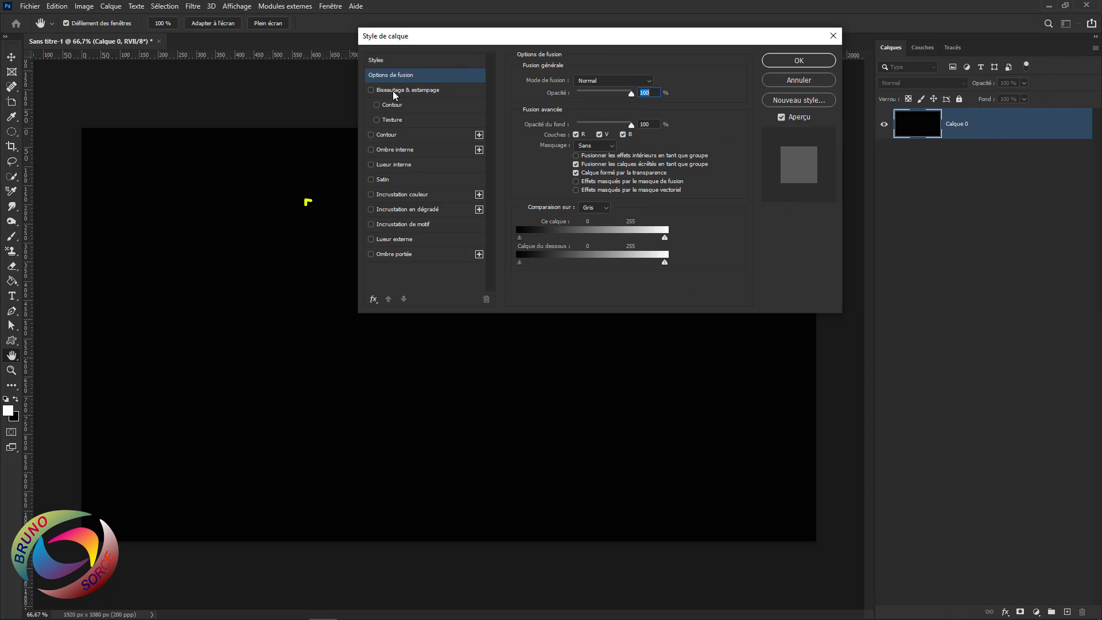
pyautogui.click(407, 210)
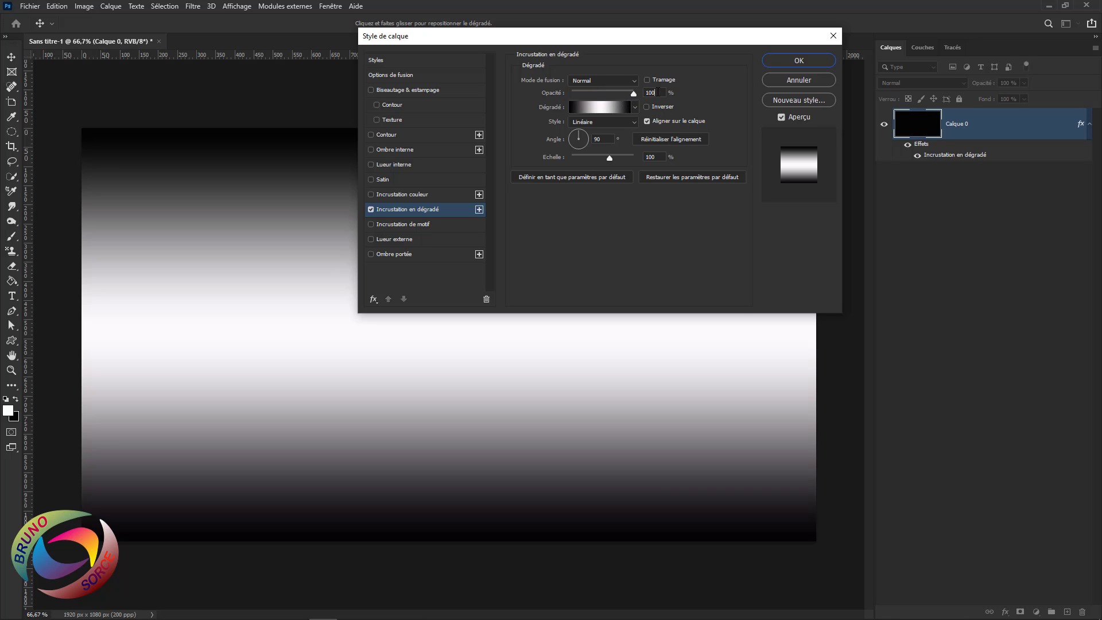
pyautogui.moveTo(658, 92); pyautogui.dragTo(639, 94)
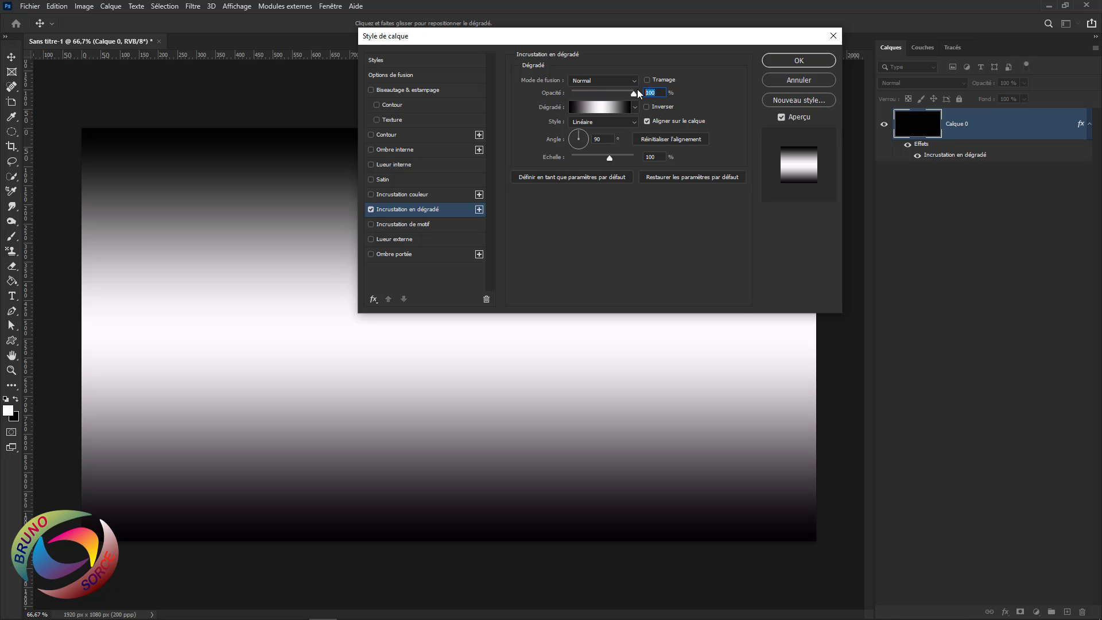
# - Edit the overlay's gradient and set its first color stop, at position 0%, to #34003d
pyautogui.click(597, 108)
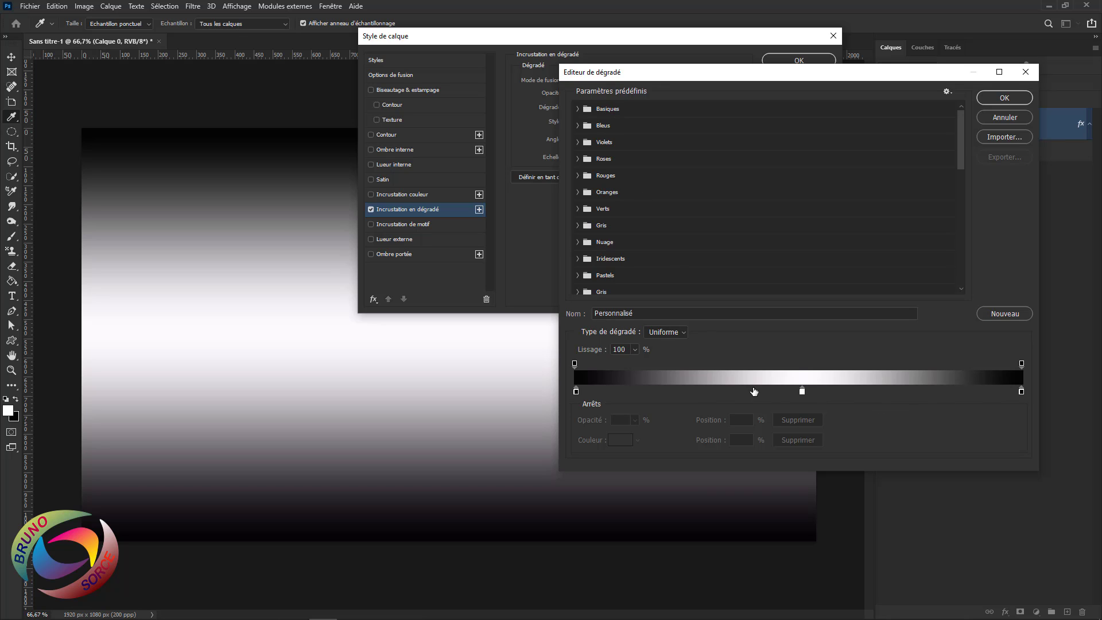
pyautogui.click(577, 109)
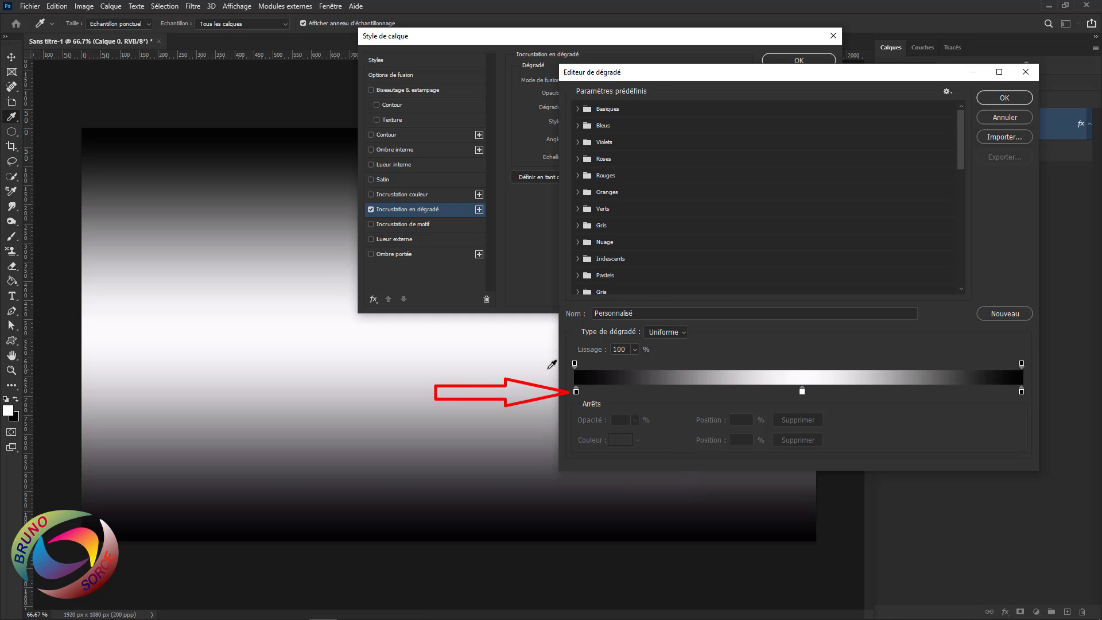
pyautogui.click(575, 392)
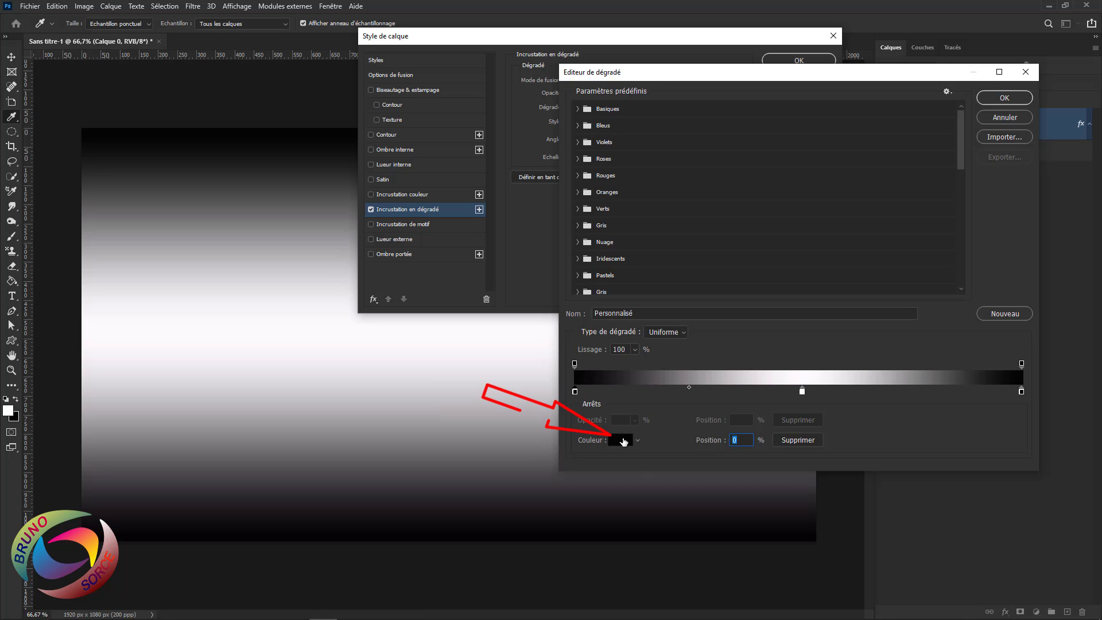
pyautogui.click(622, 440)
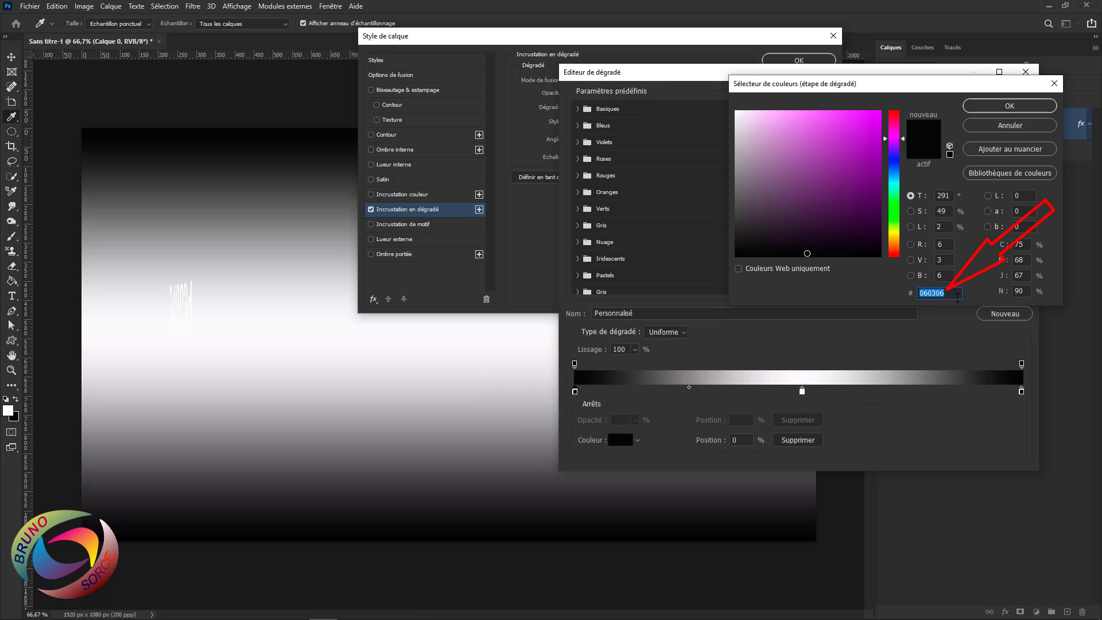
pyautogui.click(954, 293)
pyautogui.moveTo(954, 293); pyautogui.dragTo(913, 293)
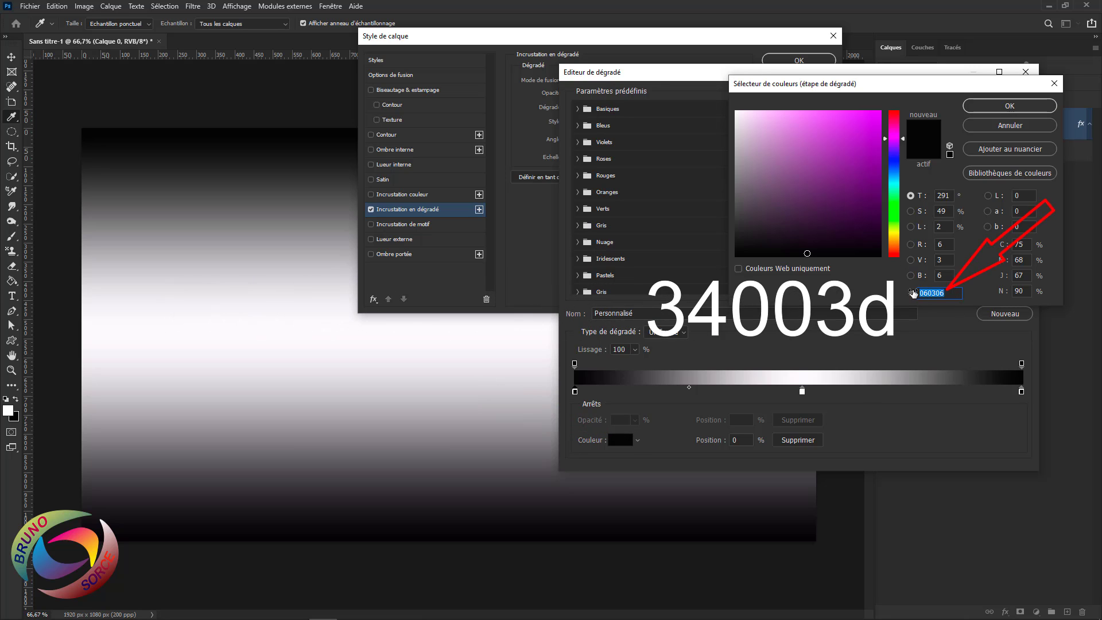
pyautogui.write('340')
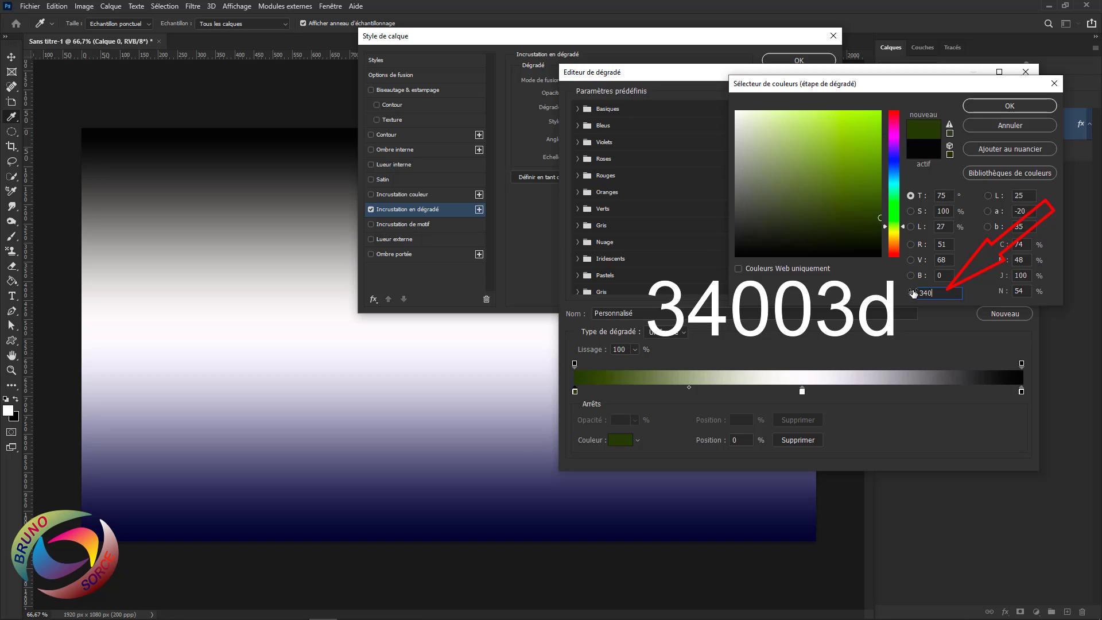
pyautogui.write('0')
pyautogui.write('3d')
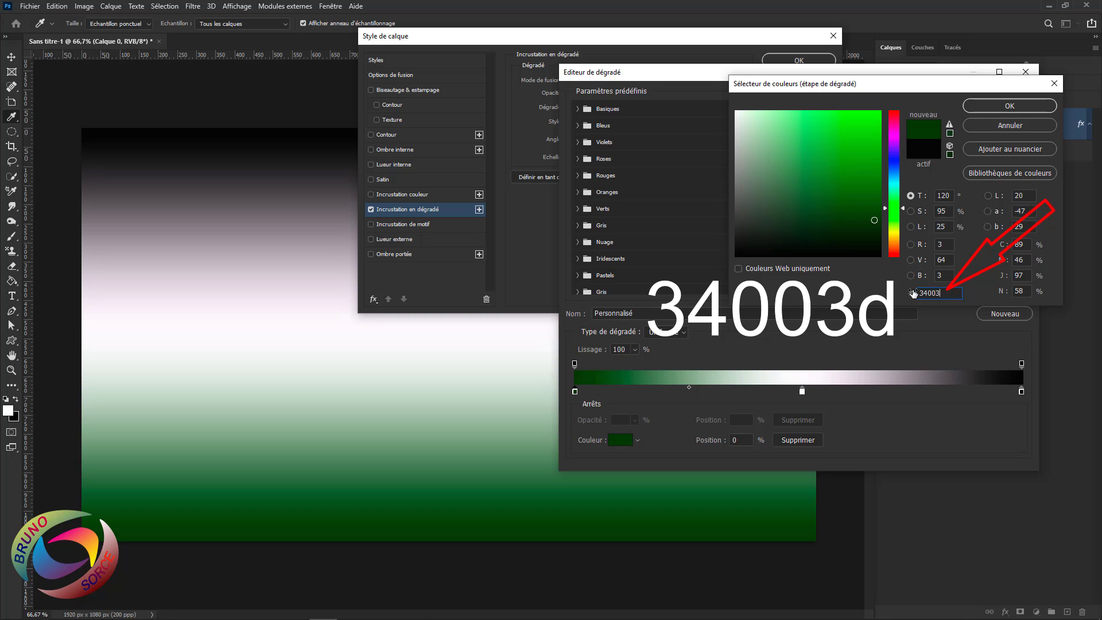
pyautogui.click(1005, 107)
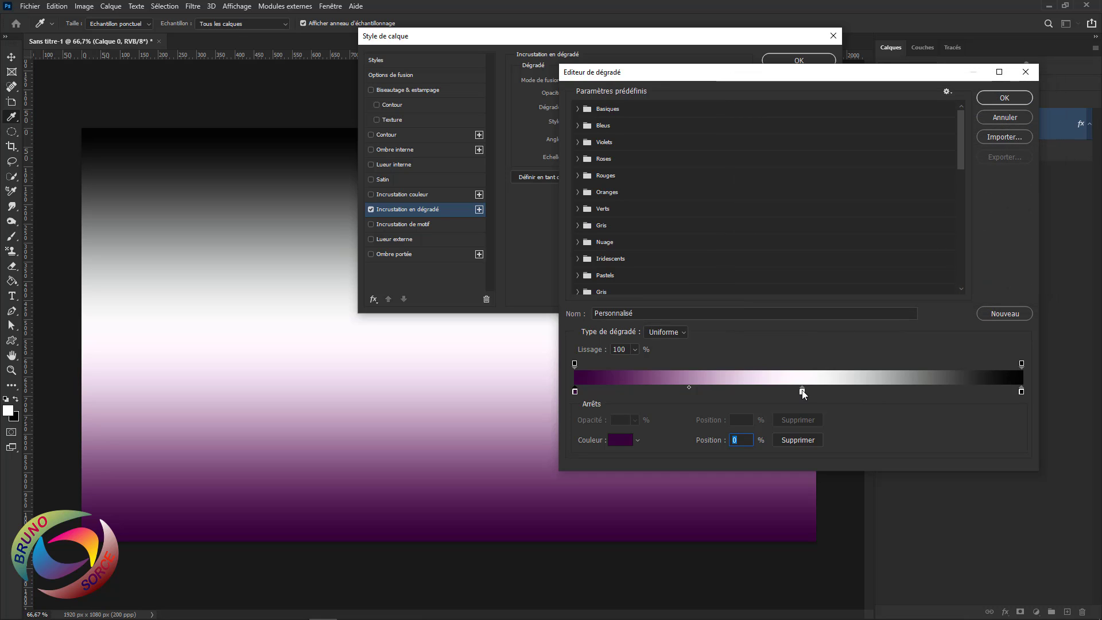
# - Remove the gradient's middle white color stop, set the end stop at 100% to #020101, and accept the gradient
pyautogui.click(802, 391)
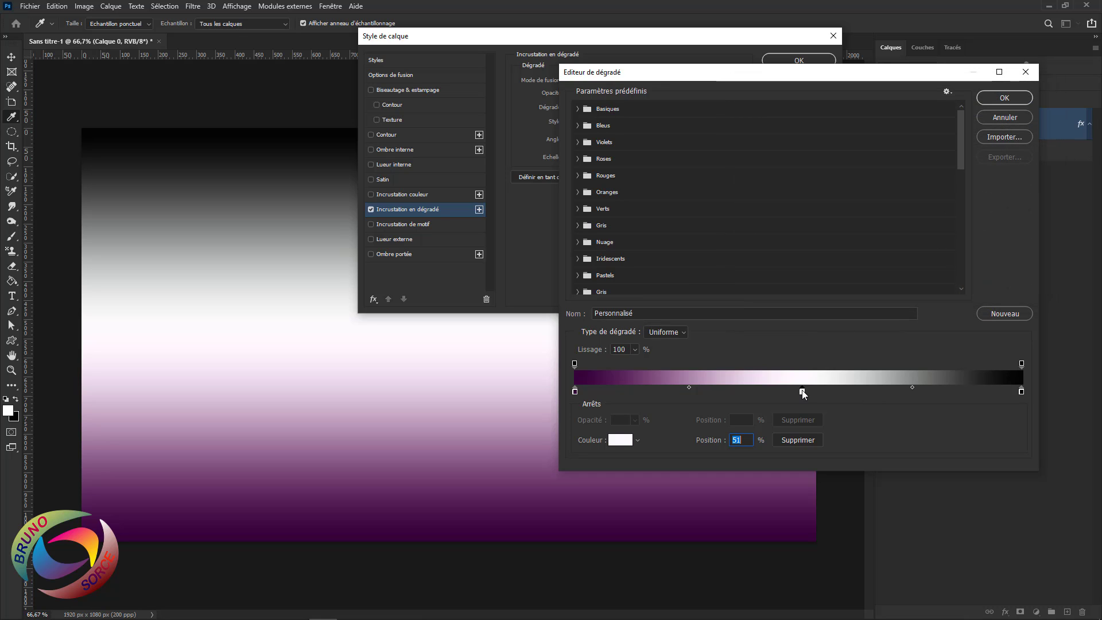
pyautogui.click(794, 441)
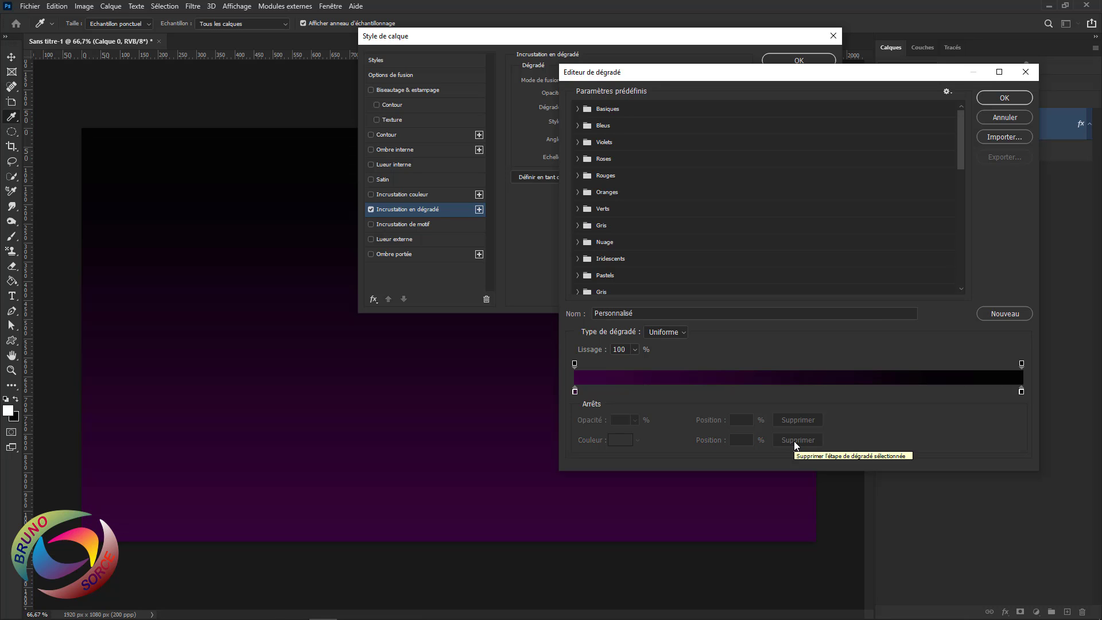
pyautogui.doubleClick(1022, 392)
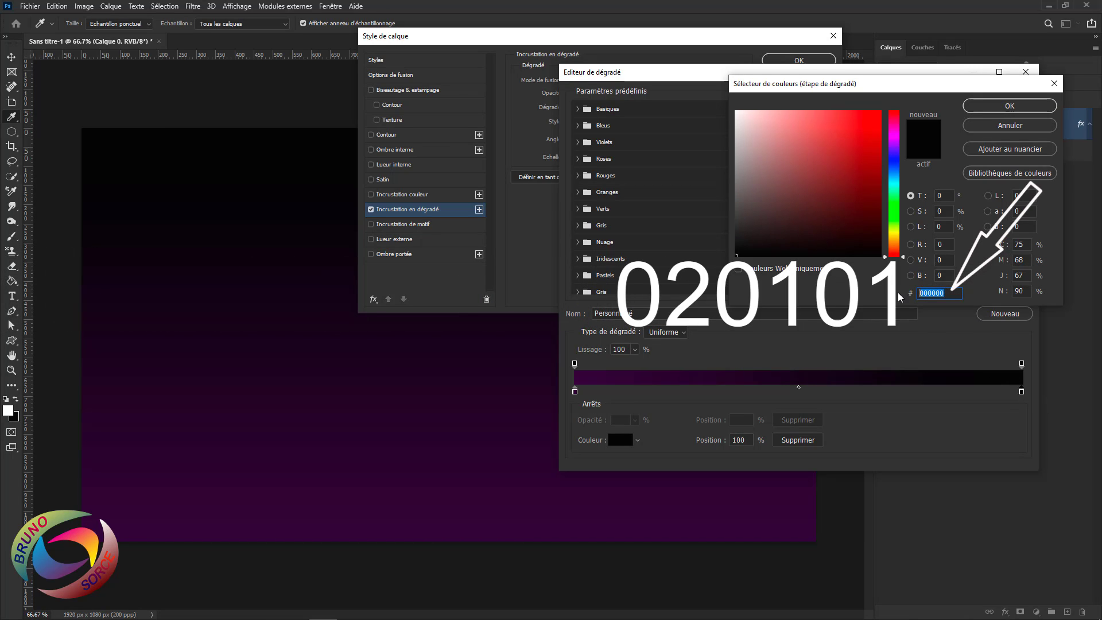
pyautogui.write('02')
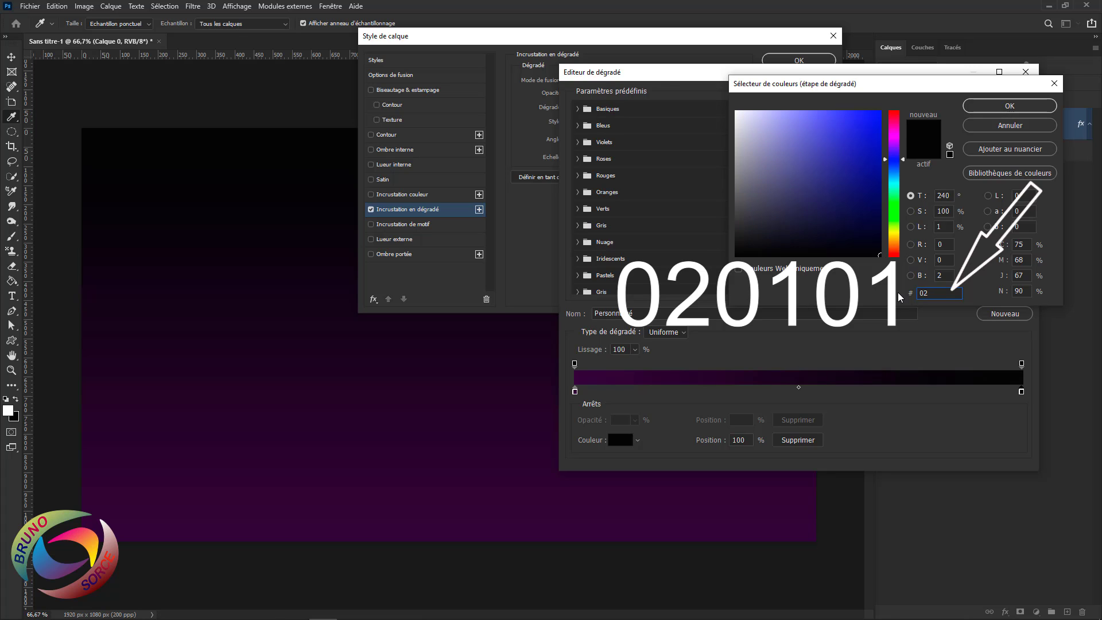
pyautogui.write('0101')
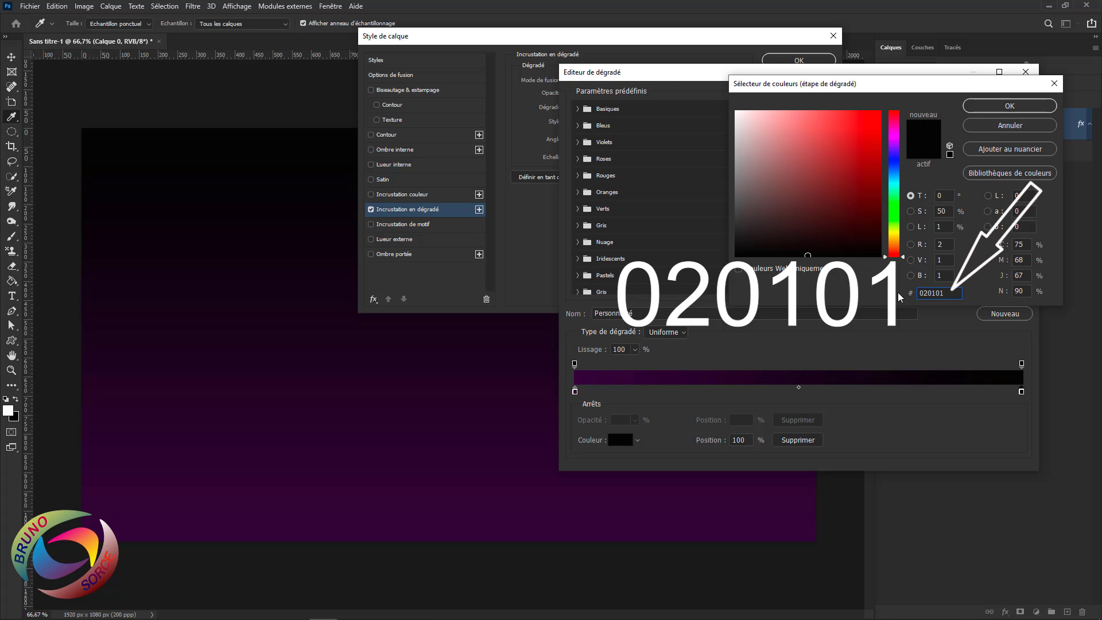
pyautogui.click(1020, 107)
pyautogui.click(1011, 100)
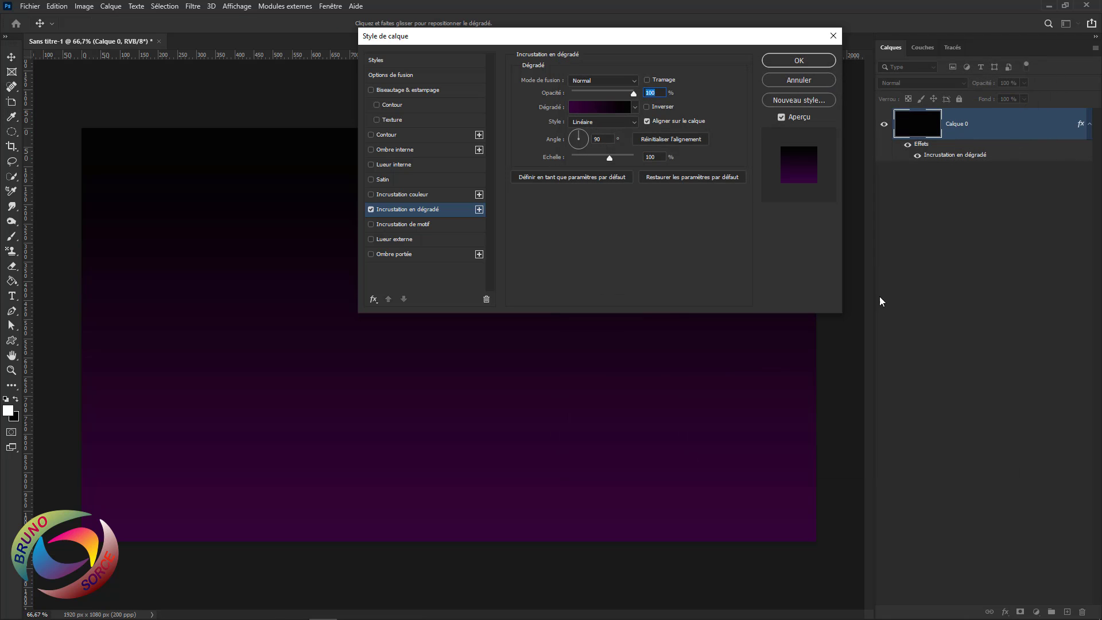
# - Set the gradient overlay's style to Radial, its angle to 0° and its scale to 86%, and apply the layer style
pyautogui.click(594, 128)
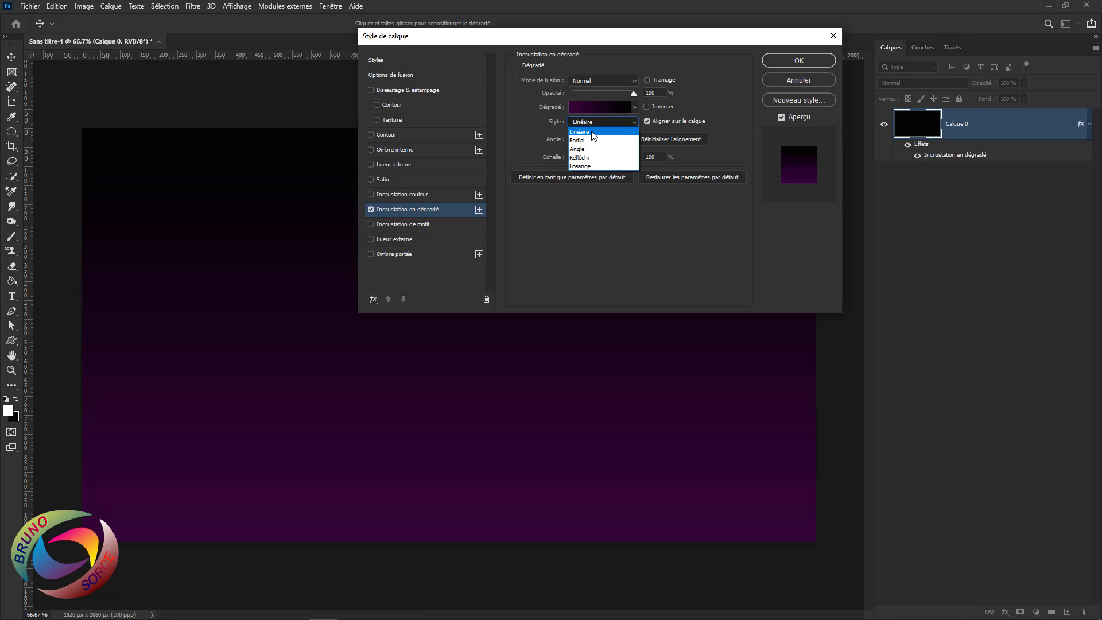
pyautogui.click(593, 141)
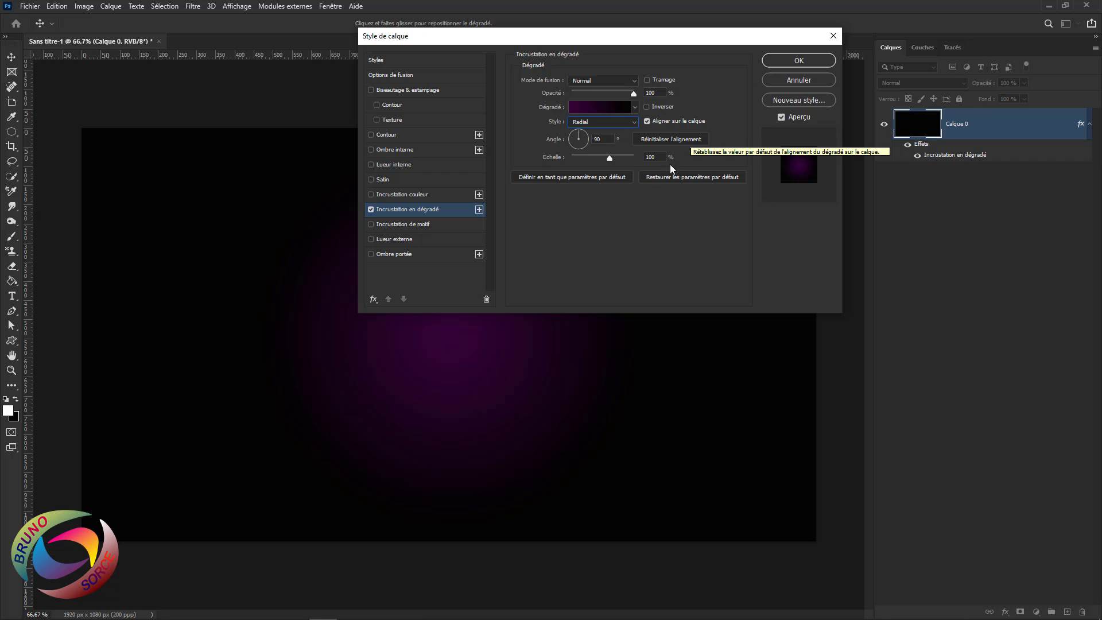
pyautogui.click(578, 137)
pyautogui.write('0')
pyautogui.press('Tab')
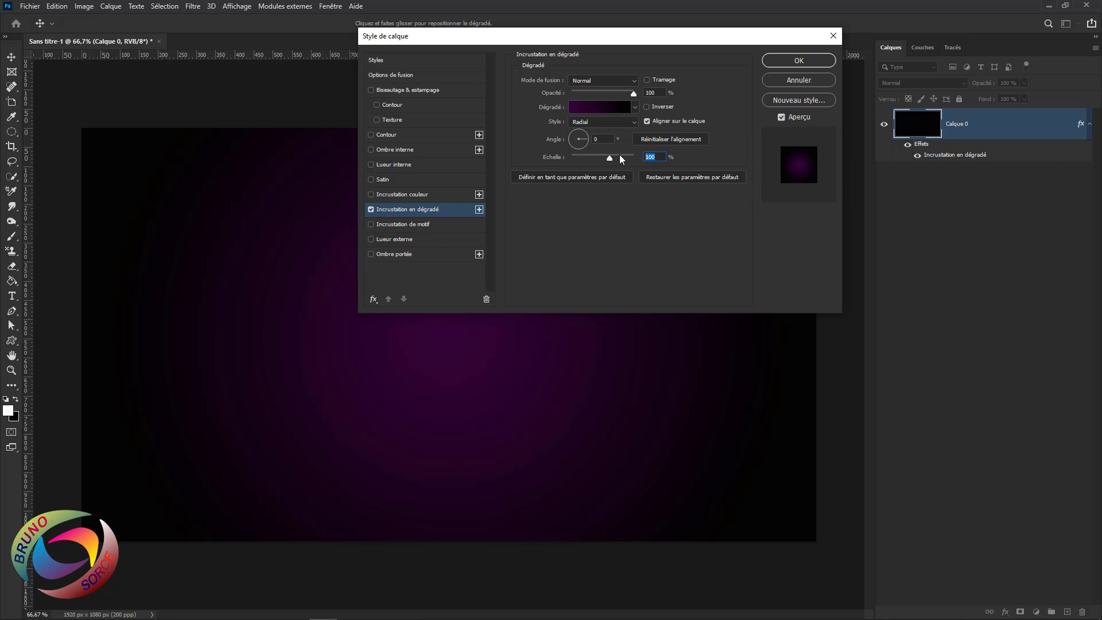
pyautogui.write('86')
pyautogui.click(798, 61)
pyautogui.hotkey('ctrl', 't')
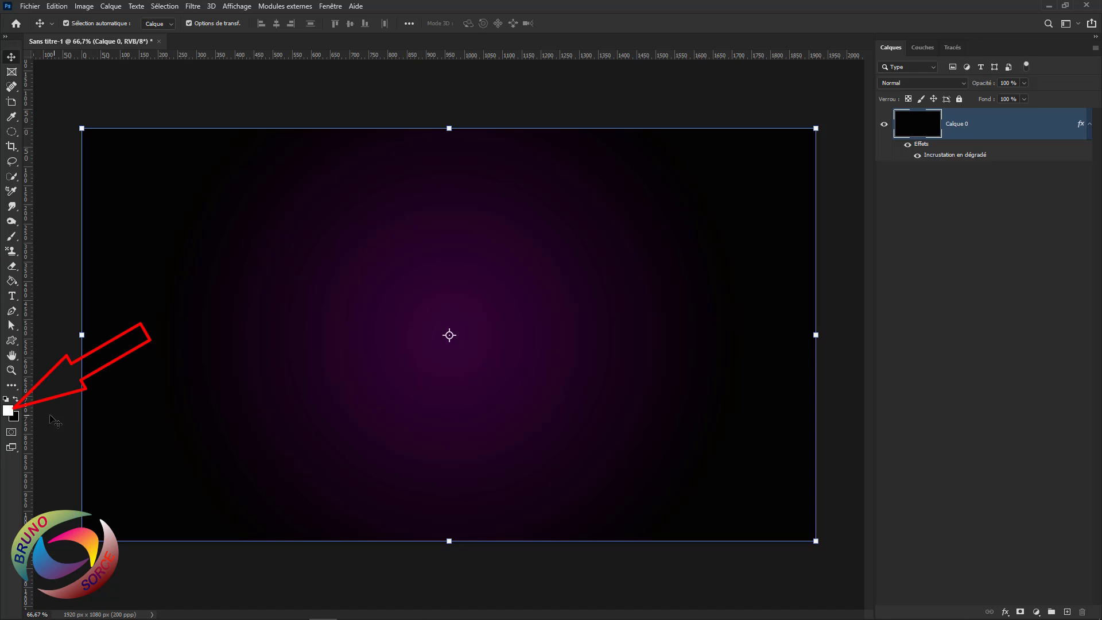
# - With white as the foreground color, choose the horizontal text tool (Outil Texte horizontal) and the font Acuentre Personal Use Only
pyautogui.click(16, 399)
pyautogui.click(16, 398)
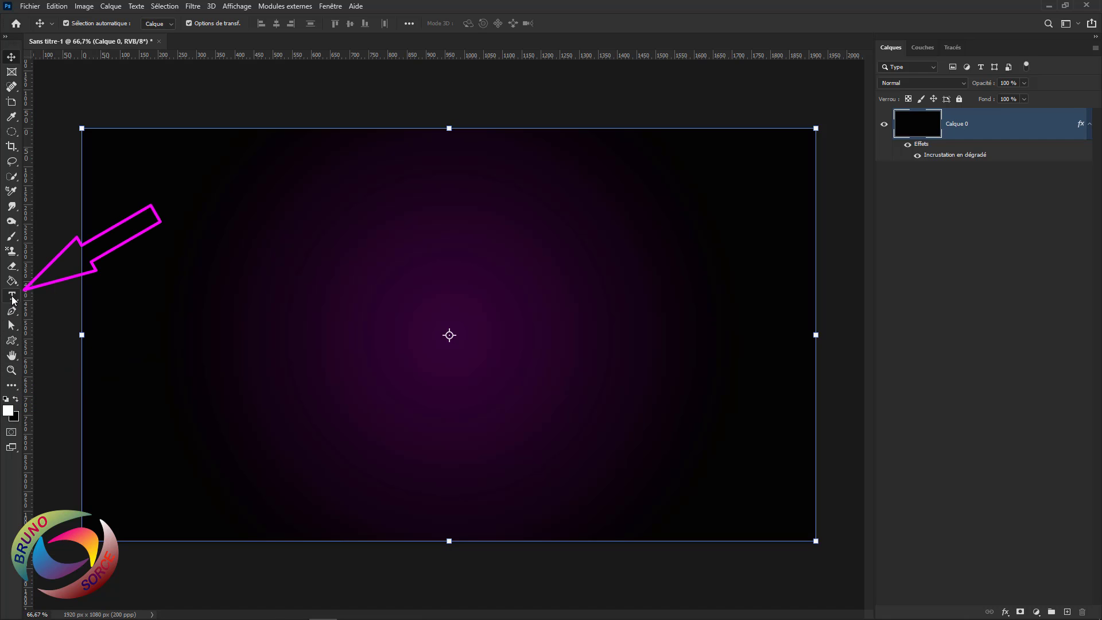
pyautogui.click(12, 297)
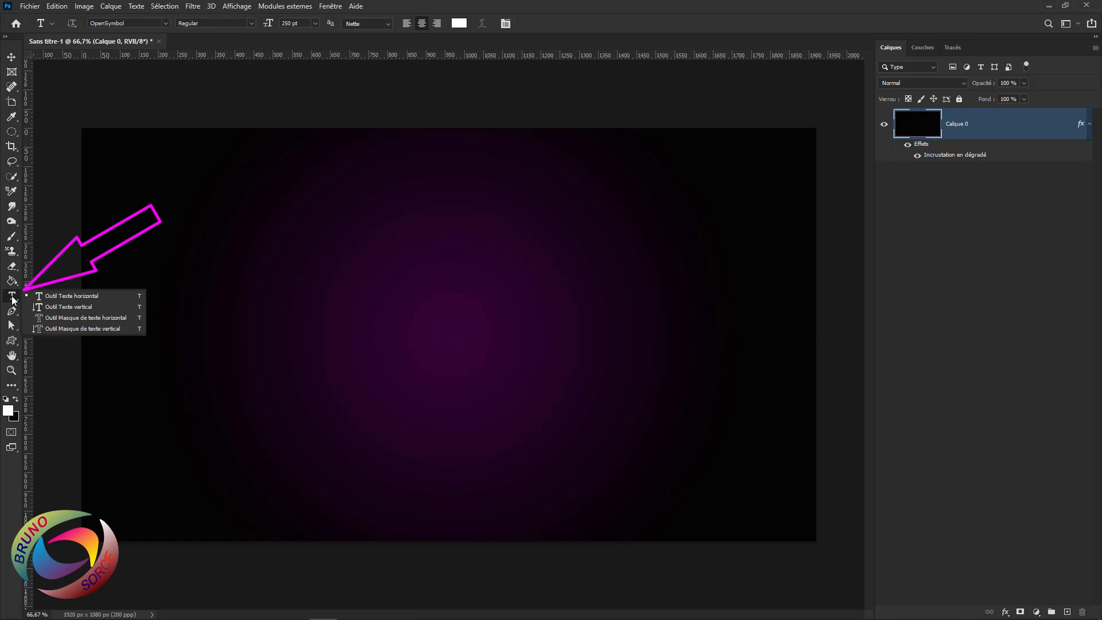
pyautogui.click(65, 297)
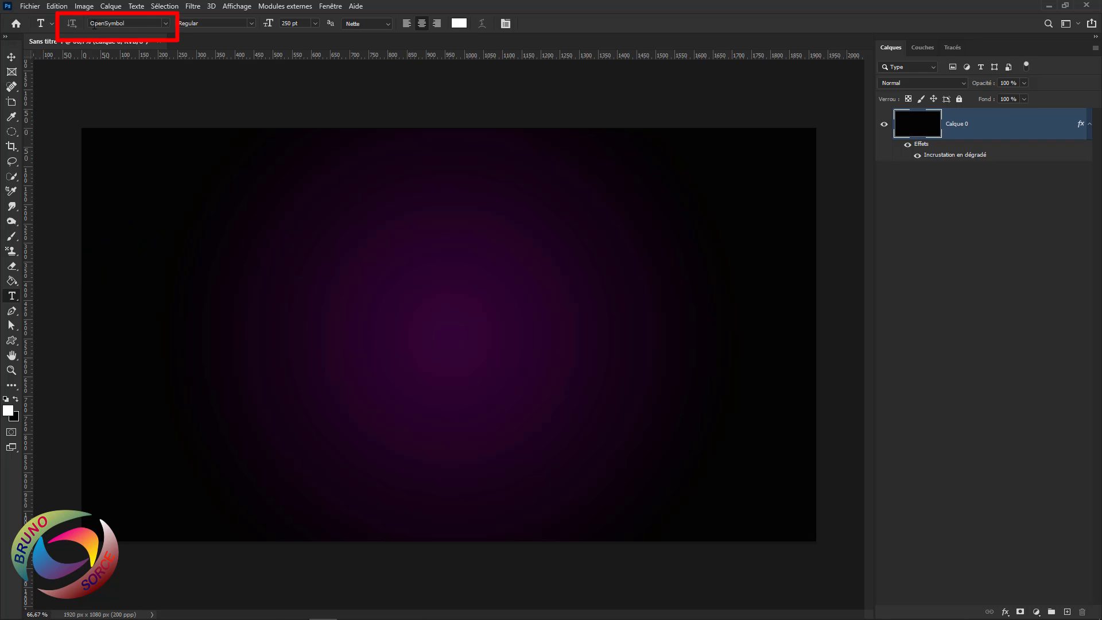
pyautogui.click(167, 23)
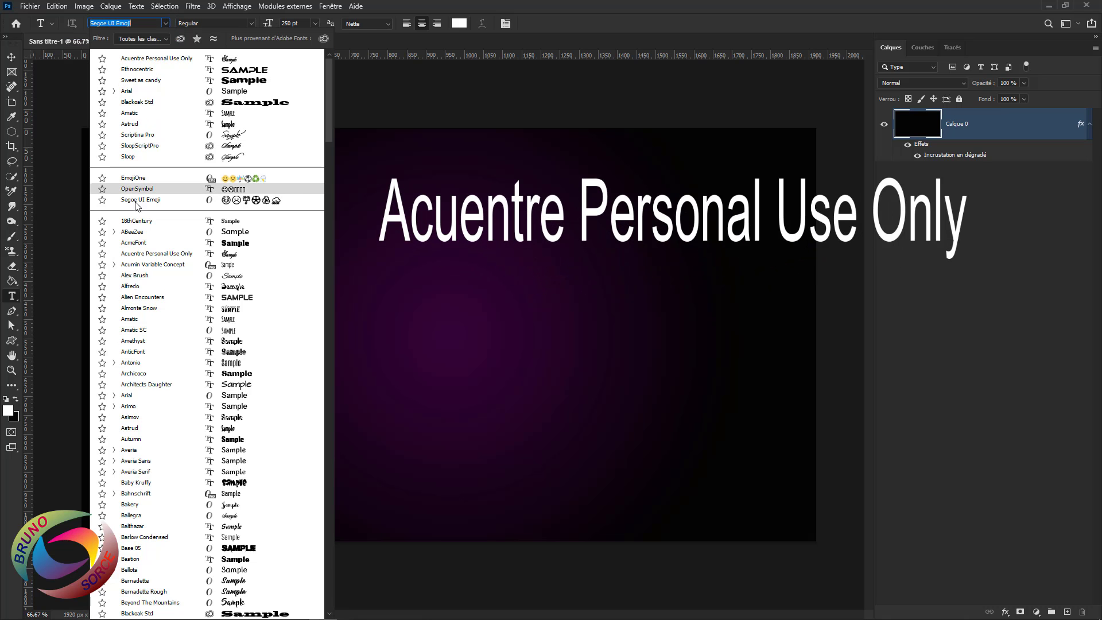
pyautogui.click(174, 255)
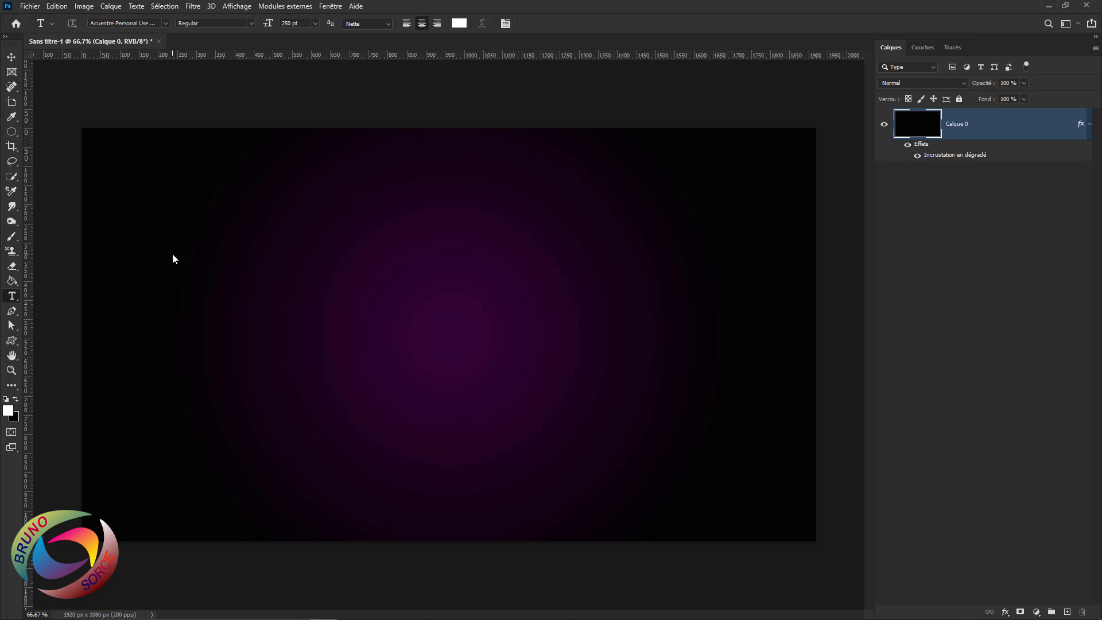
pyautogui.rightClick(297, 22)
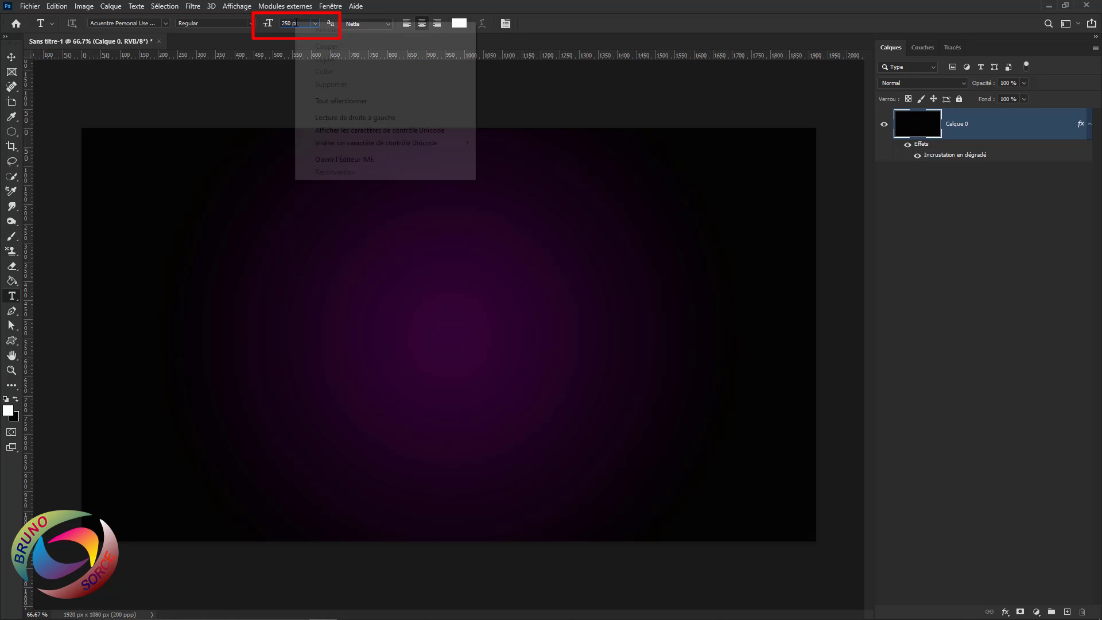
pyautogui.click(275, 79)
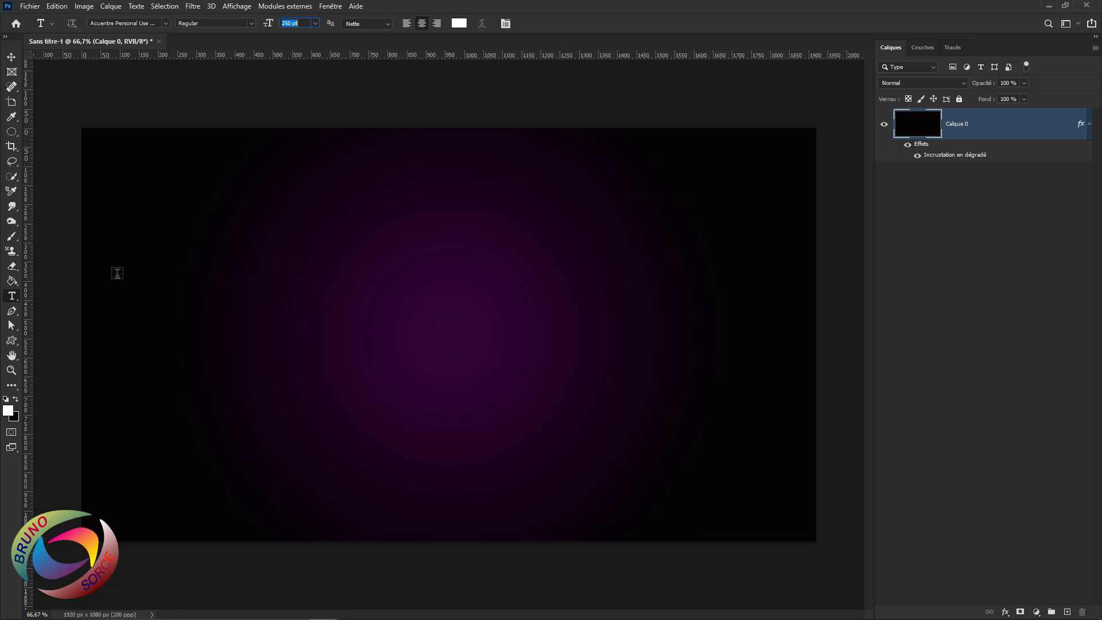
pyautogui.click(9, 241)
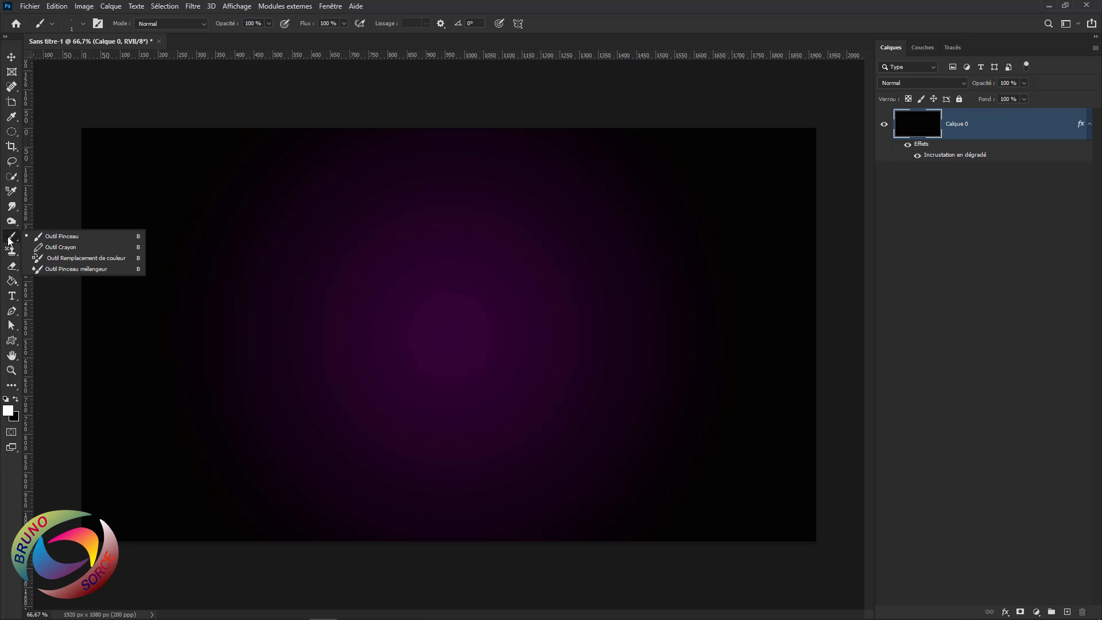
pyautogui.click(68, 239)
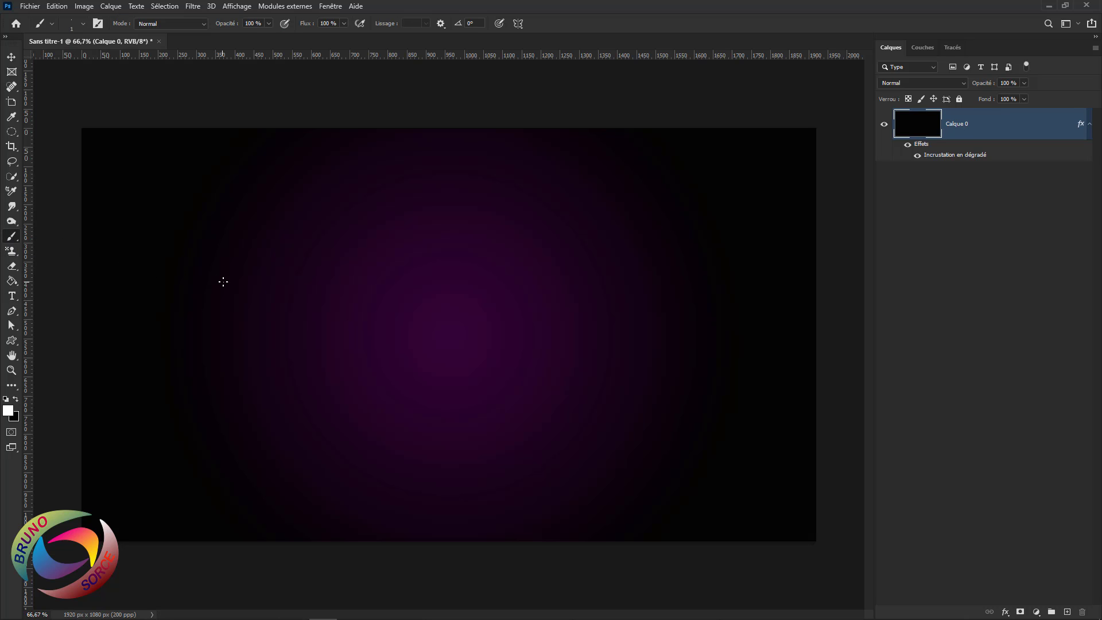
pyautogui.moveTo(223, 282)
pyautogui.mouseDown()
pyautogui.moveTo(278, 300)
pyautogui.moveTo(286, 275)
pyautogui.moveTo(481, 323)
pyautogui.moveTo(327, 342)
pyautogui.moveTo(553, 369)
pyautogui.moveTo(445, 374)
pyautogui.moveTo(319, 352)
pyautogui.moveTo(424, 377)
pyautogui.moveTo(377, 384)
pyautogui.moveTo(438, 391)
pyautogui.moveTo(333, 381)
pyautogui.mouseUp()
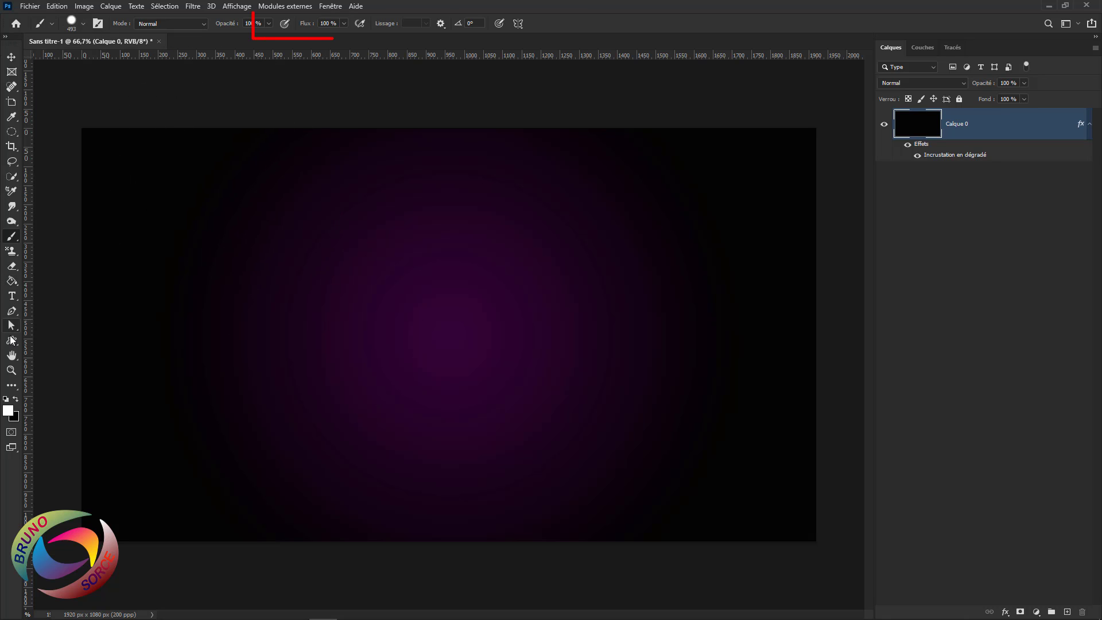
pyautogui.press('t')
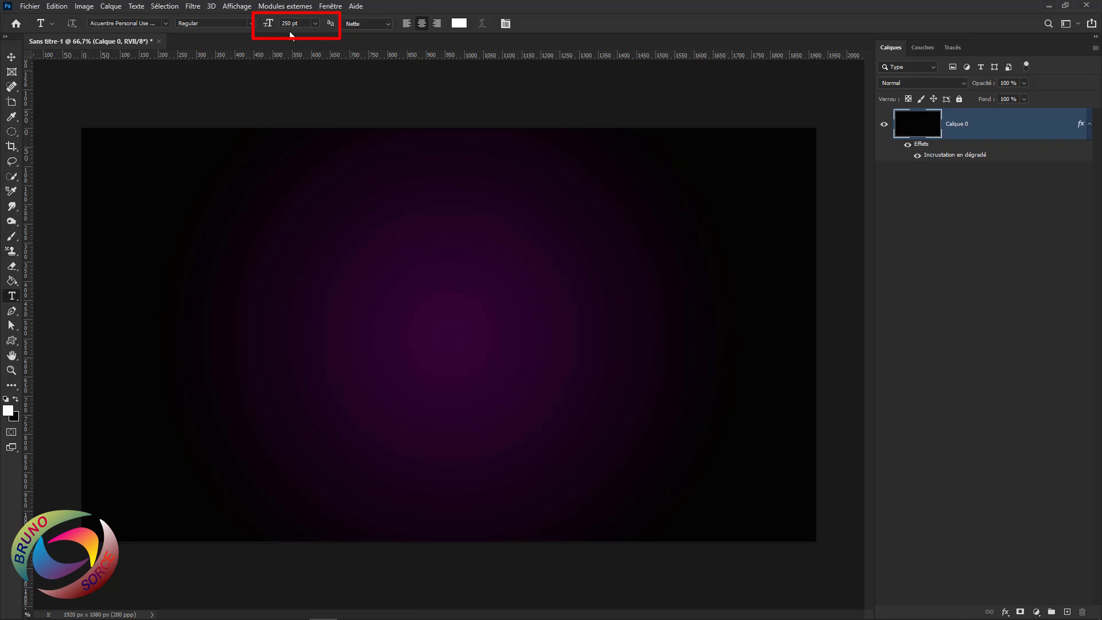
# - In the units and rulers preferences (Unités et règles), use Pixels for rulers and Points for text, and return to the text tool
pyautogui.click(52, 8)
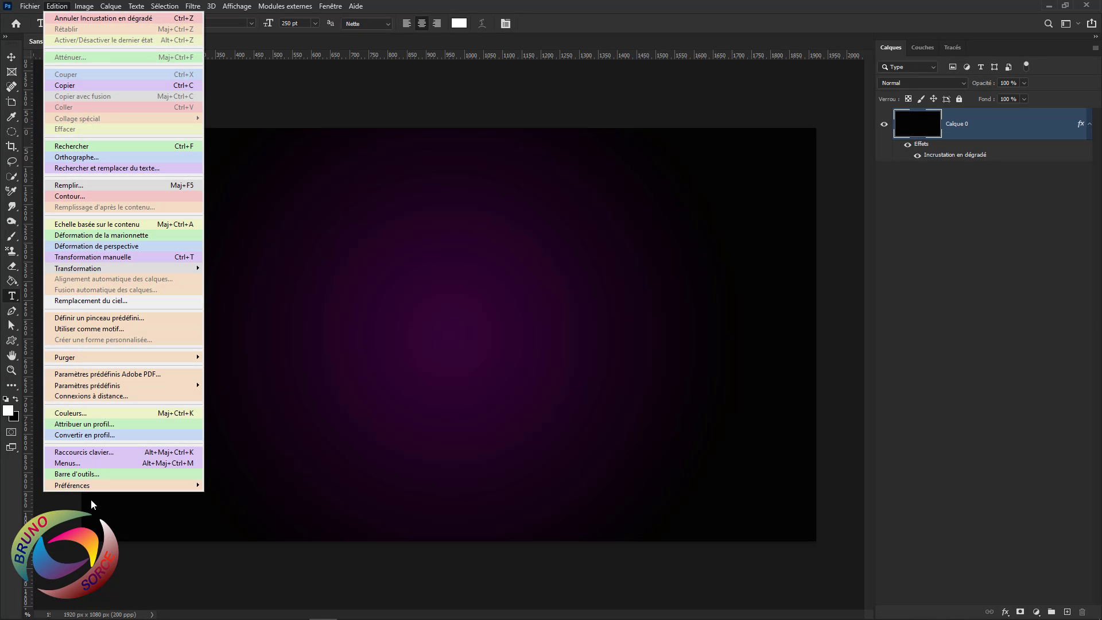
pyautogui.moveTo(73, 487)
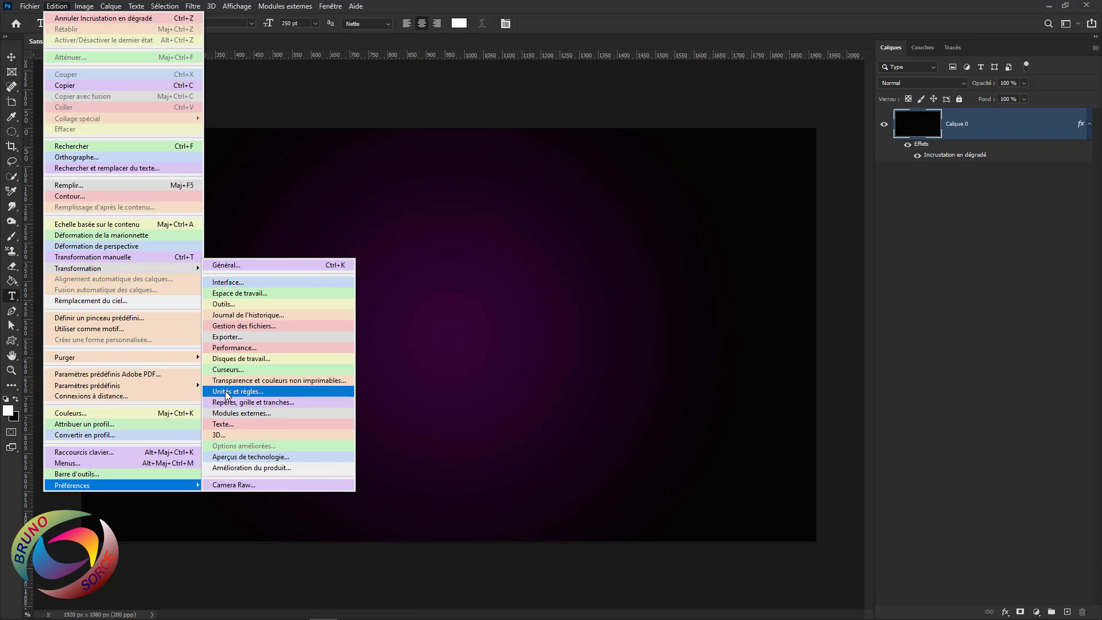
pyautogui.click(226, 391)
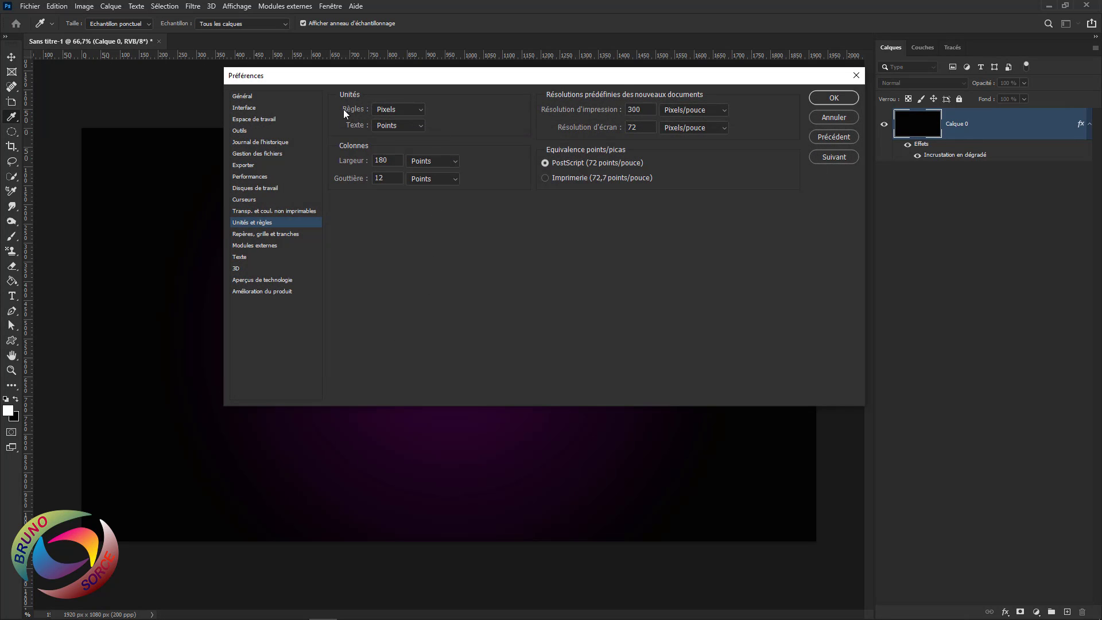
pyautogui.click(407, 111)
pyautogui.click(400, 121)
pyautogui.click(407, 126)
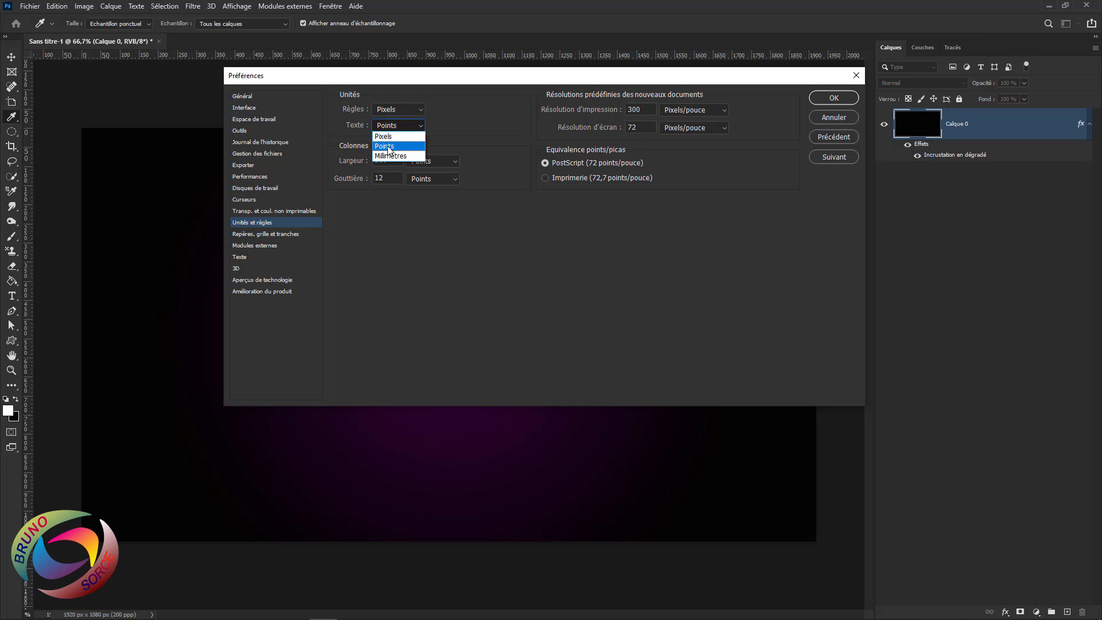
pyautogui.click(389, 148)
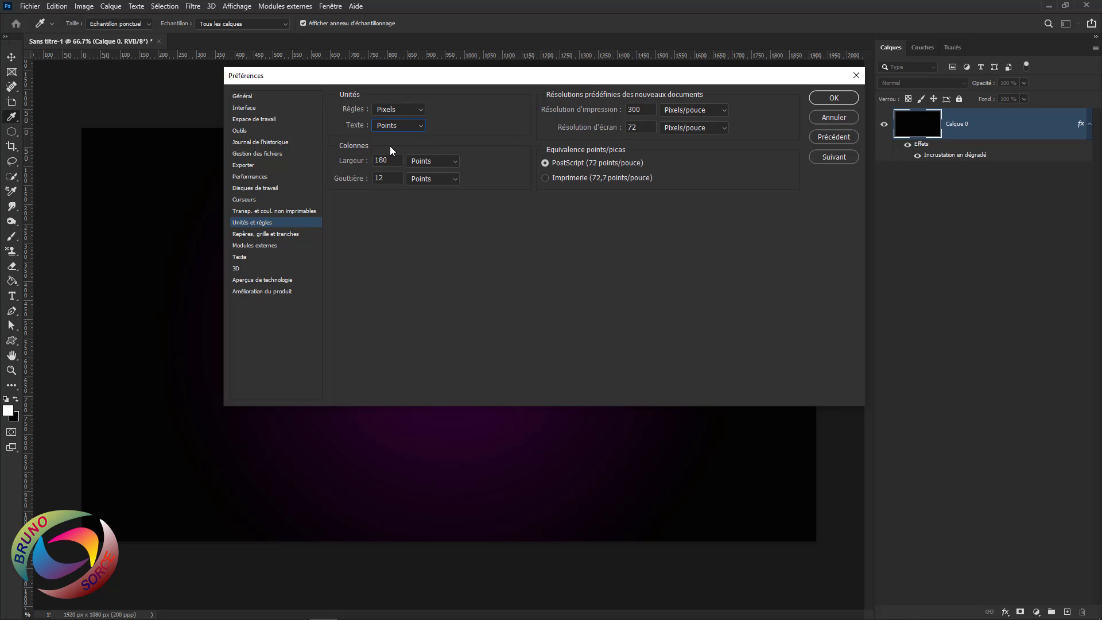
pyautogui.click(395, 125)
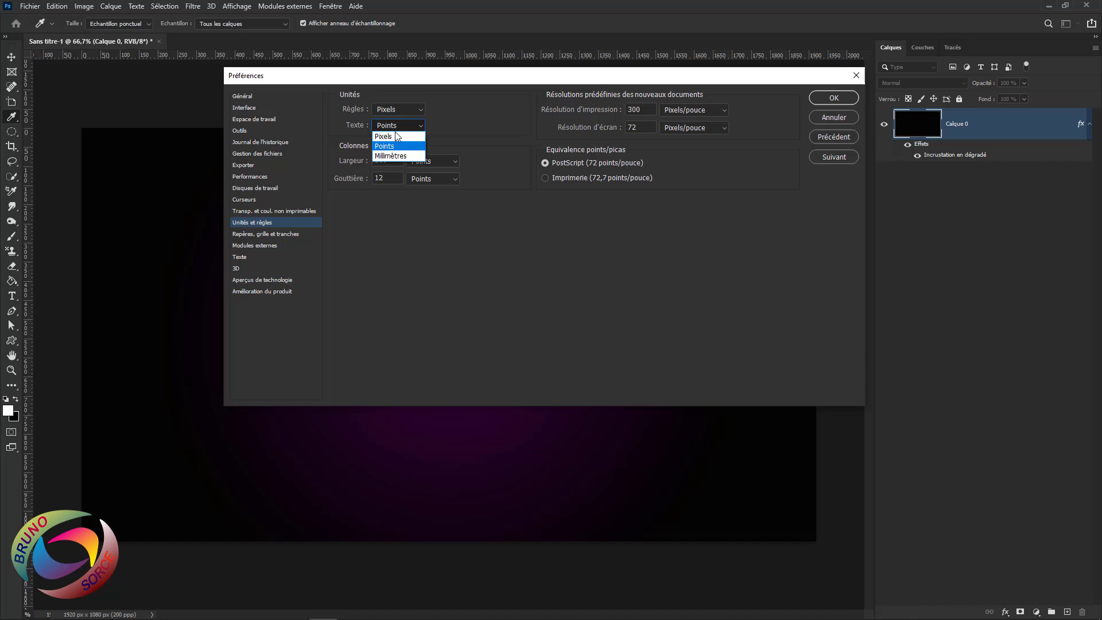
pyautogui.click(472, 118)
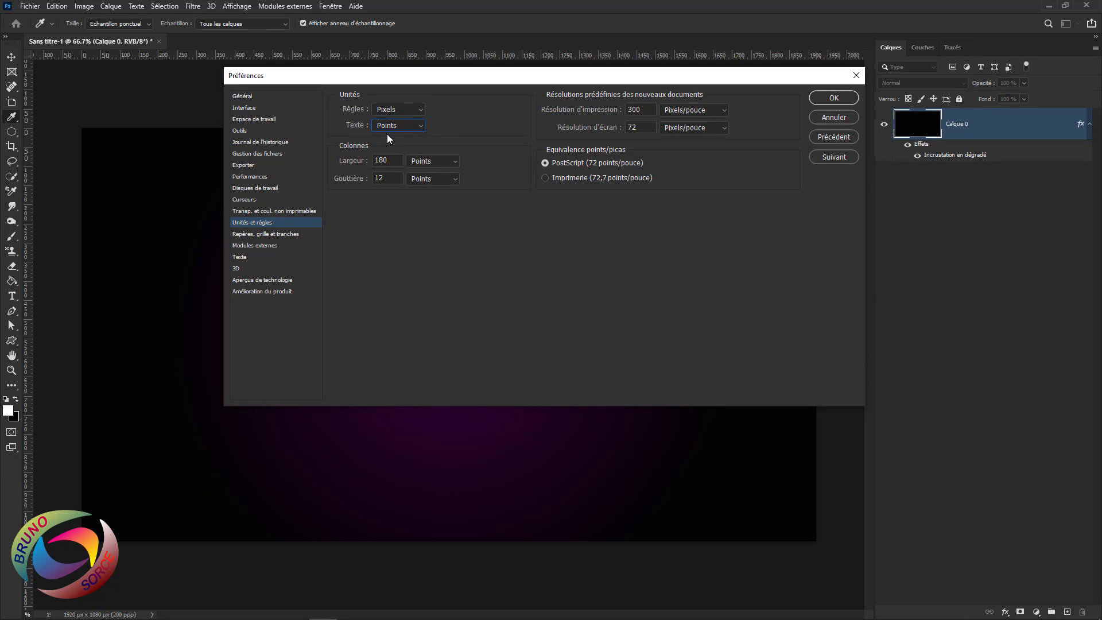
pyautogui.click(836, 98)
pyautogui.press('t')
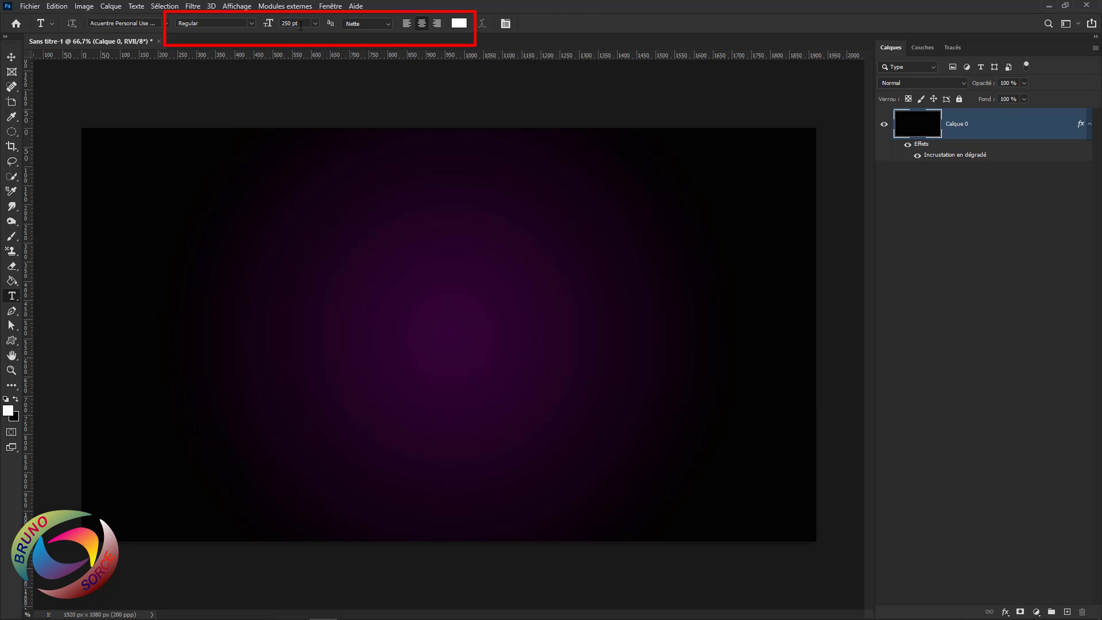
# - Use the Regular font style at 250 pt with Nette anti-aliasing for the text
pyautogui.click(250, 23)
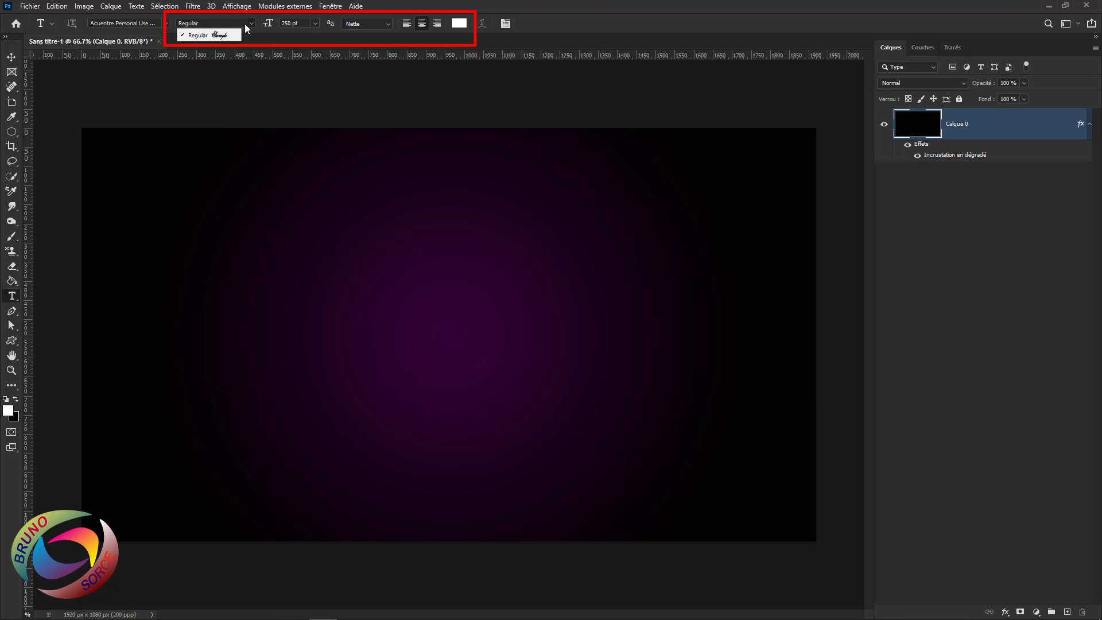
pyautogui.click(208, 27)
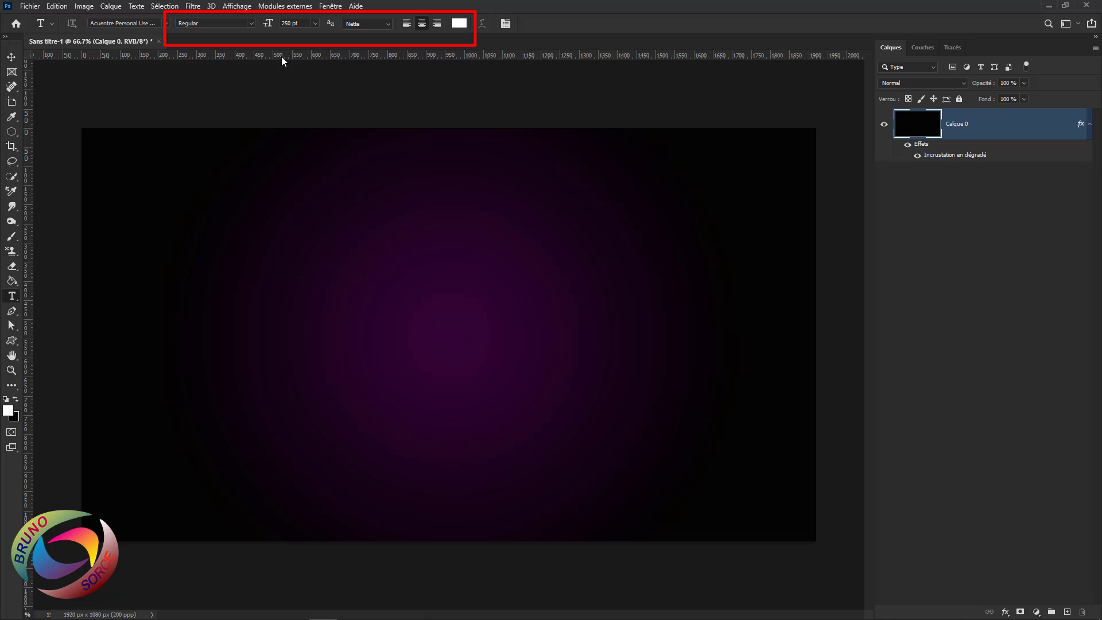
pyautogui.click(303, 22)
pyautogui.click(382, 24)
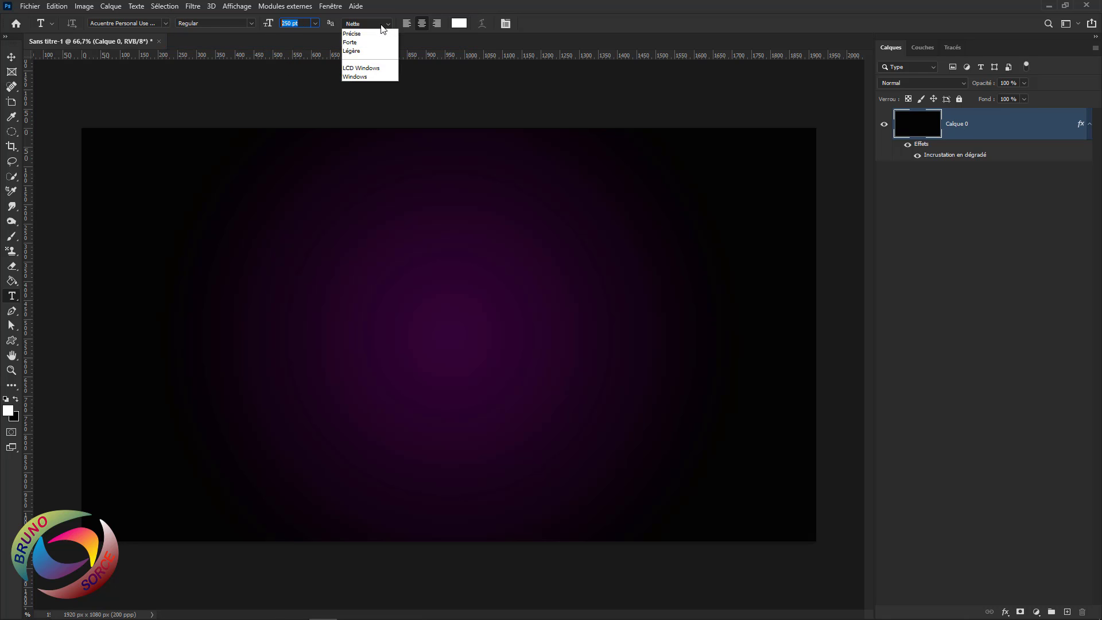
pyautogui.click(371, 43)
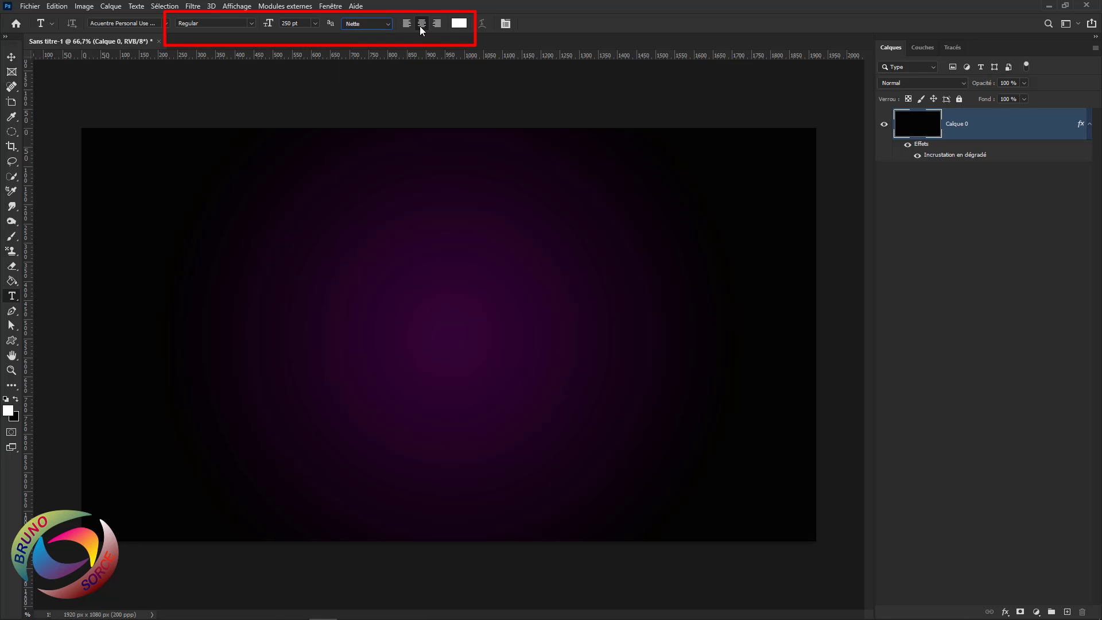
# - Add a centred white text line with the chosen first name on the canvas and commit it
pyautogui.click(434, 319)
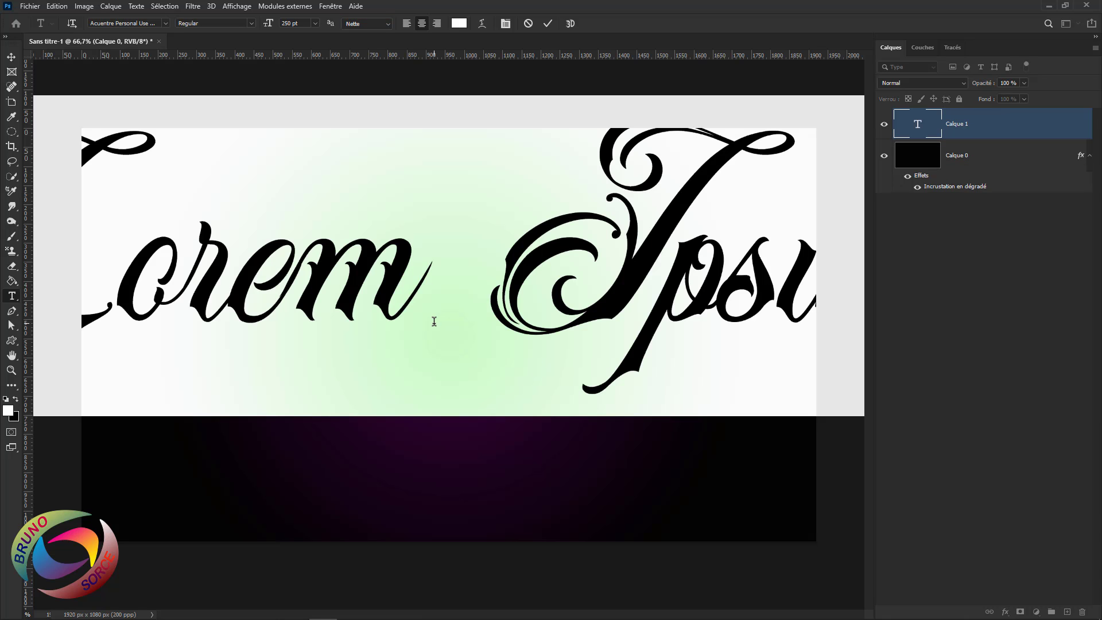
pyautogui.write('B')
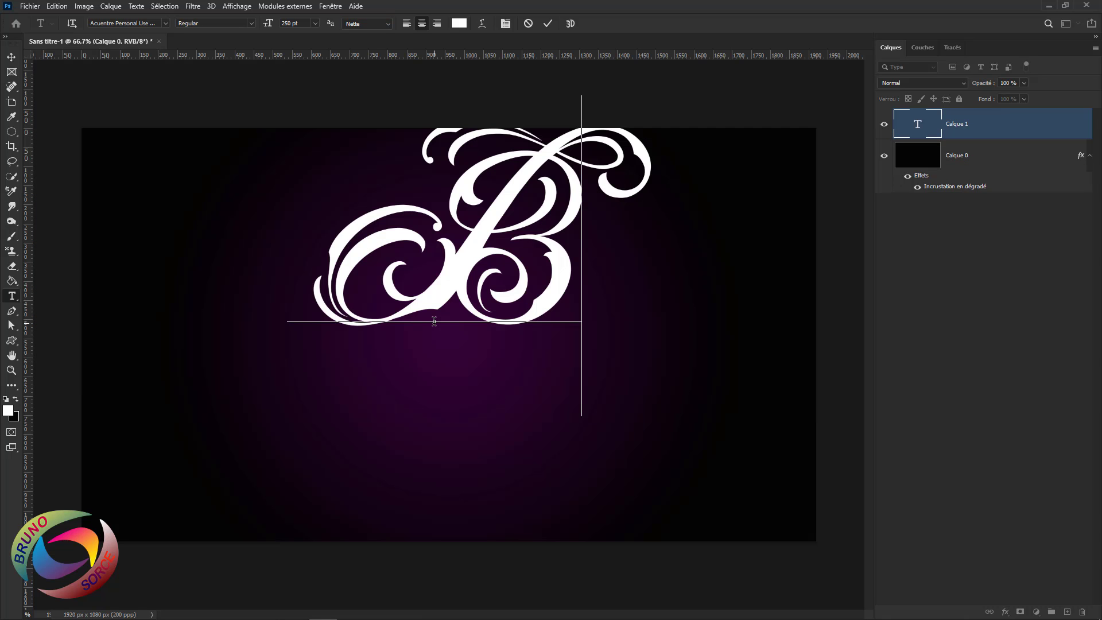
pyautogui.write('runo')
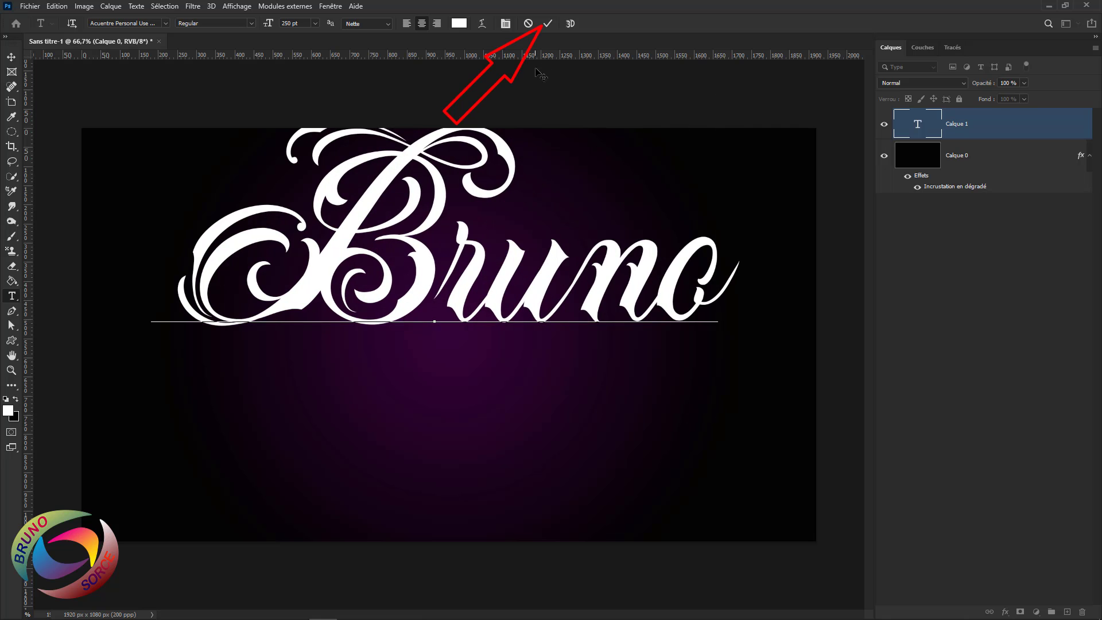
pyautogui.click(548, 24)
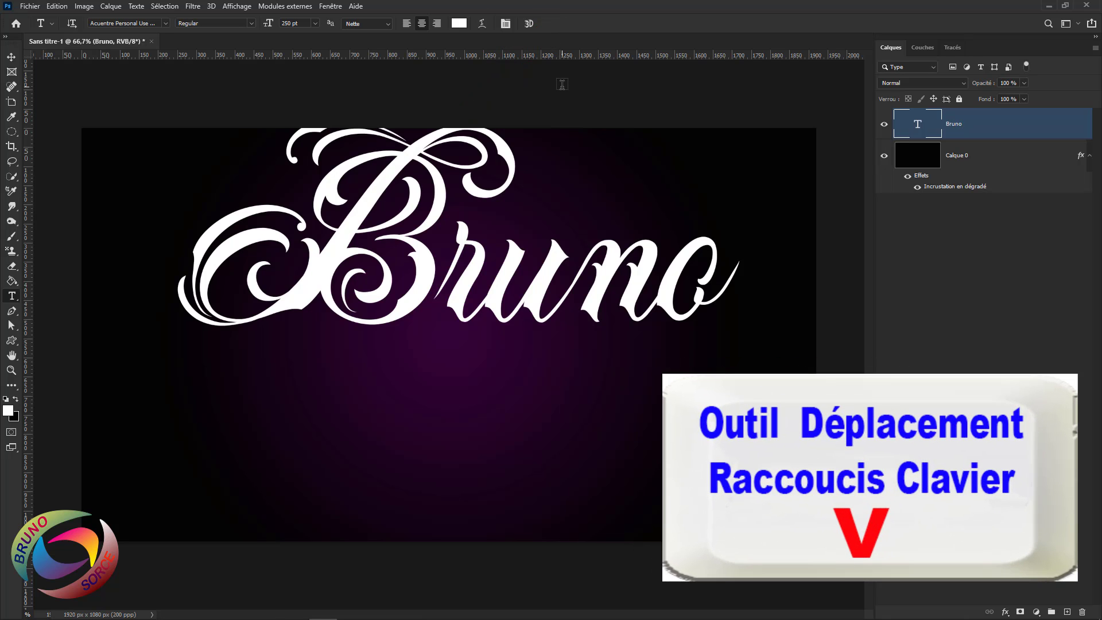
# - Move the text to the middle of the canvas and rename its layer TEXTE
pyautogui.press('v')
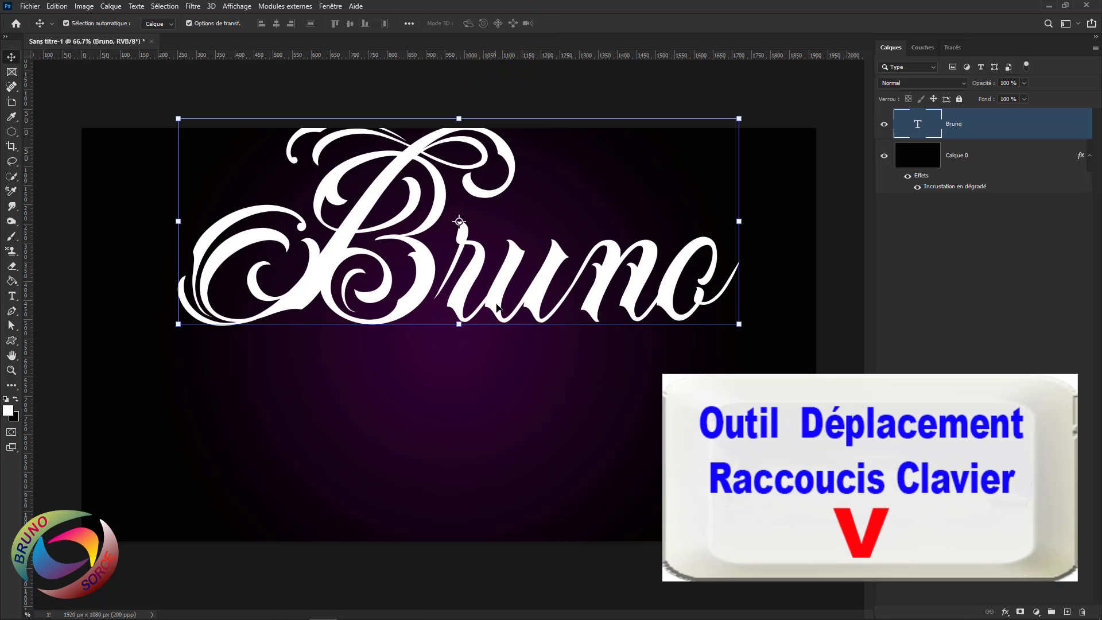
pyautogui.moveTo(505, 296); pyautogui.dragTo(492, 386)
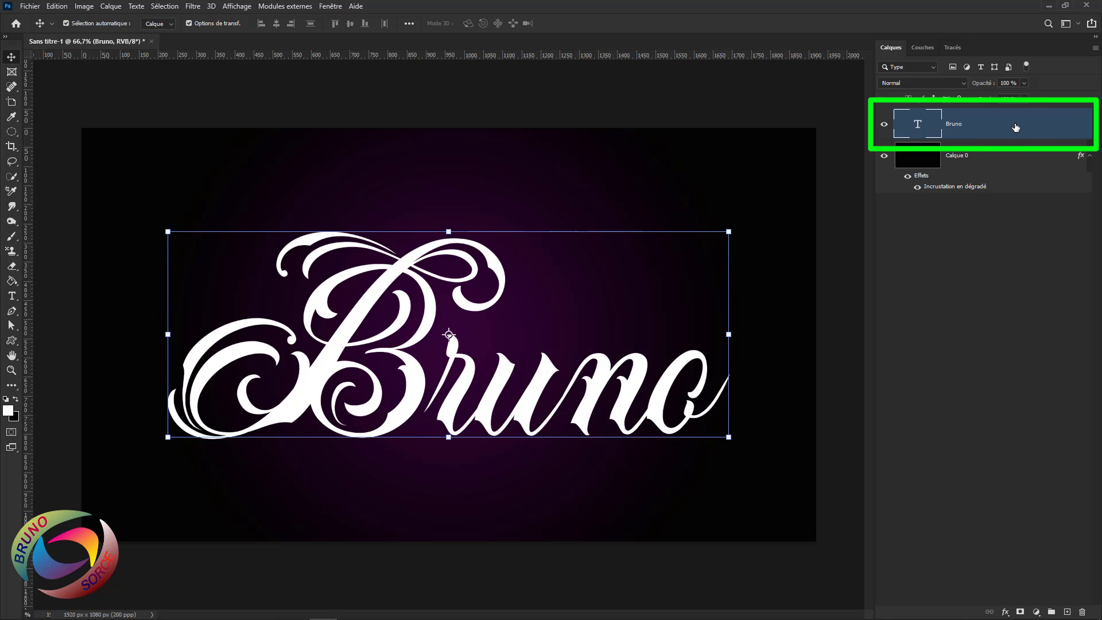
pyautogui.doubleClick(958, 124)
pyautogui.press('Return')
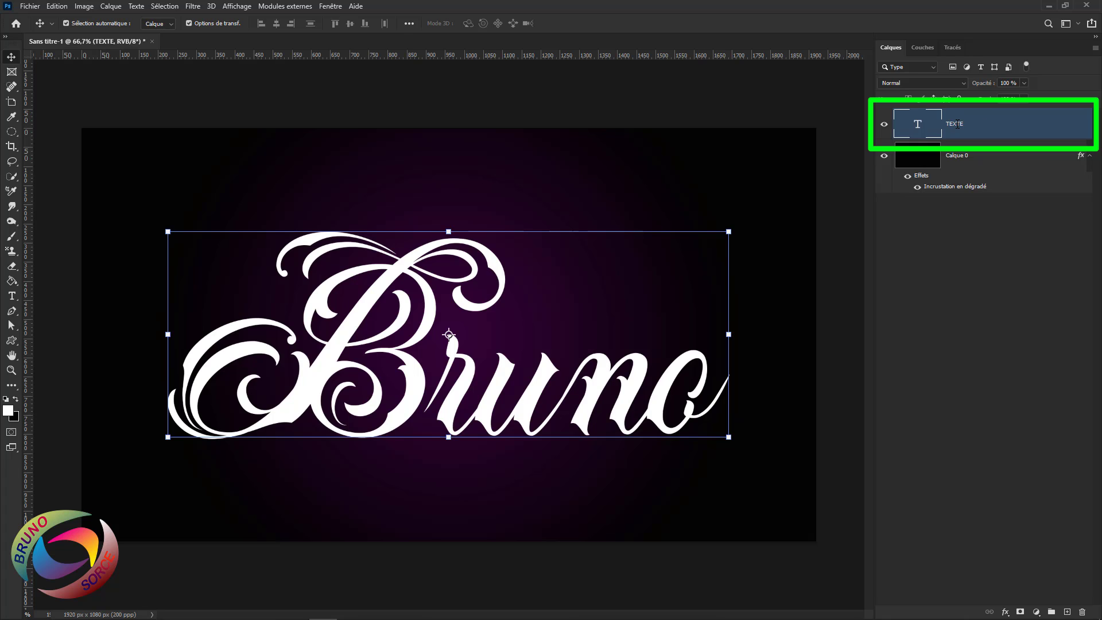
# - Add a Biseautage & estampage effect to the TEXTE layer: Biseau interne, Lisse, depth 101%, direction Haut, size 11 px, Flou 0 px
pyautogui.doubleClick(1057, 130)
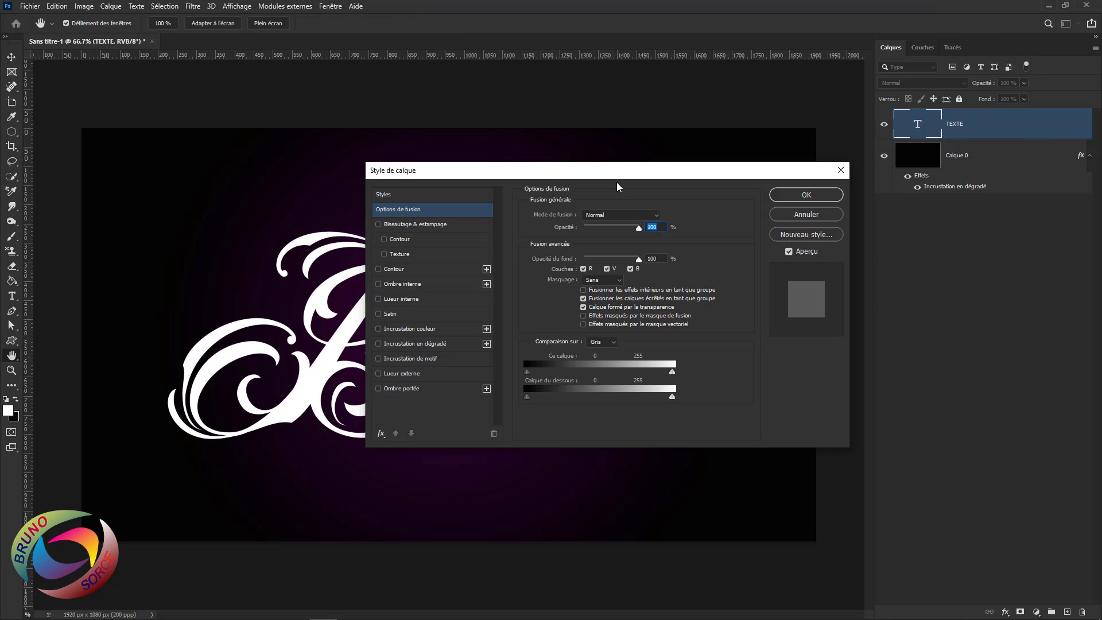
pyautogui.click(413, 225)
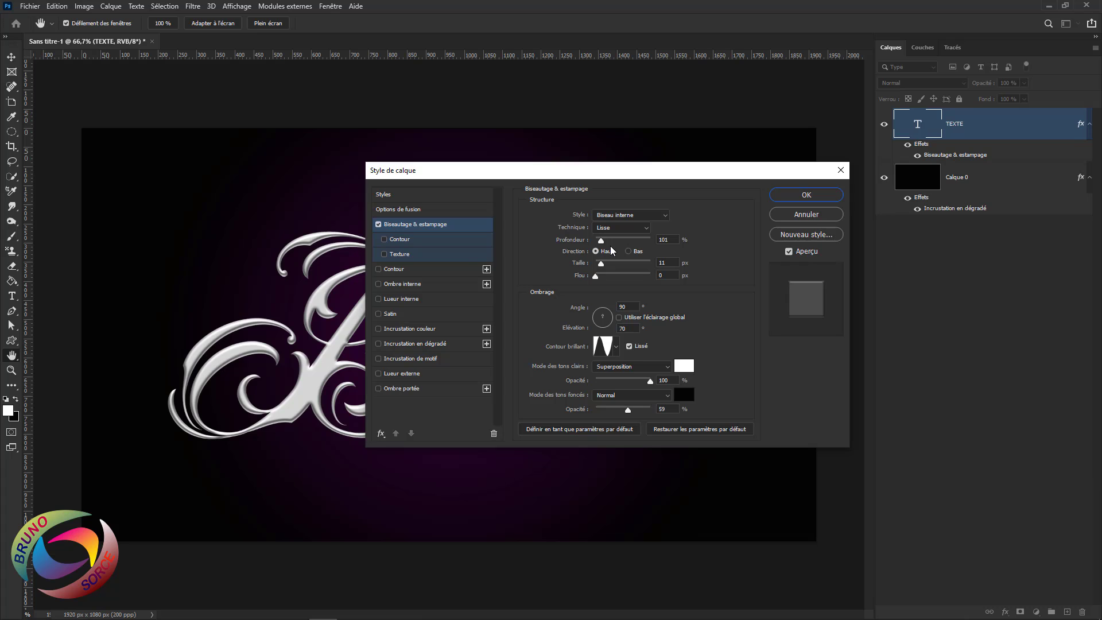
pyautogui.moveTo(672, 240); pyautogui.dragTo(652, 239)
pyautogui.press('Tab')
pyautogui.click(670, 276)
# - Set the bevel's shading to a 90° angle, 70° elevation and the Ring gloss contour with Lissé enabled
pyautogui.press('Tab')
pyautogui.press('Tab')
pyautogui.click(618, 348)
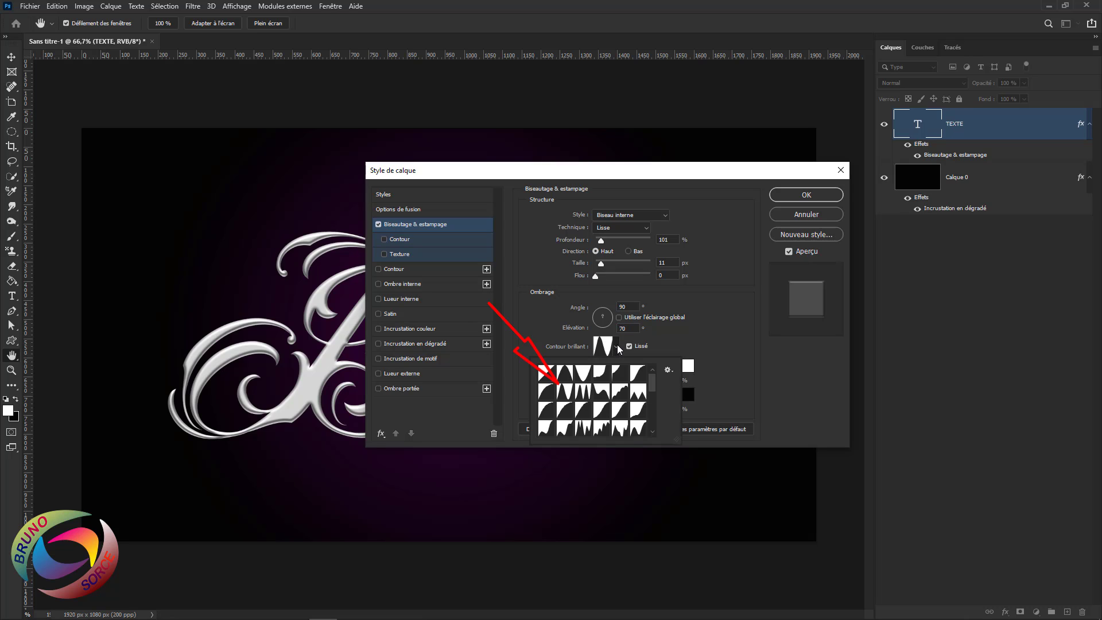
pyautogui.click(565, 393)
pyautogui.click(685, 332)
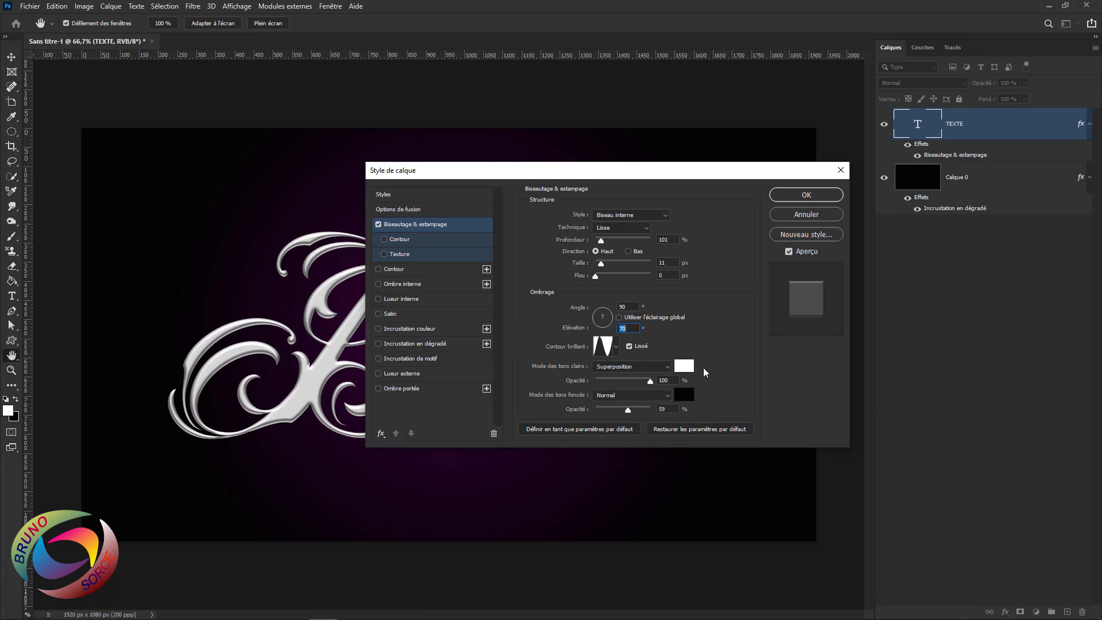
# - Use white highlights in Superposition mode at 100% opacity and black Normal shadows at 59% opacity for the bevel
pyautogui.click(612, 370)
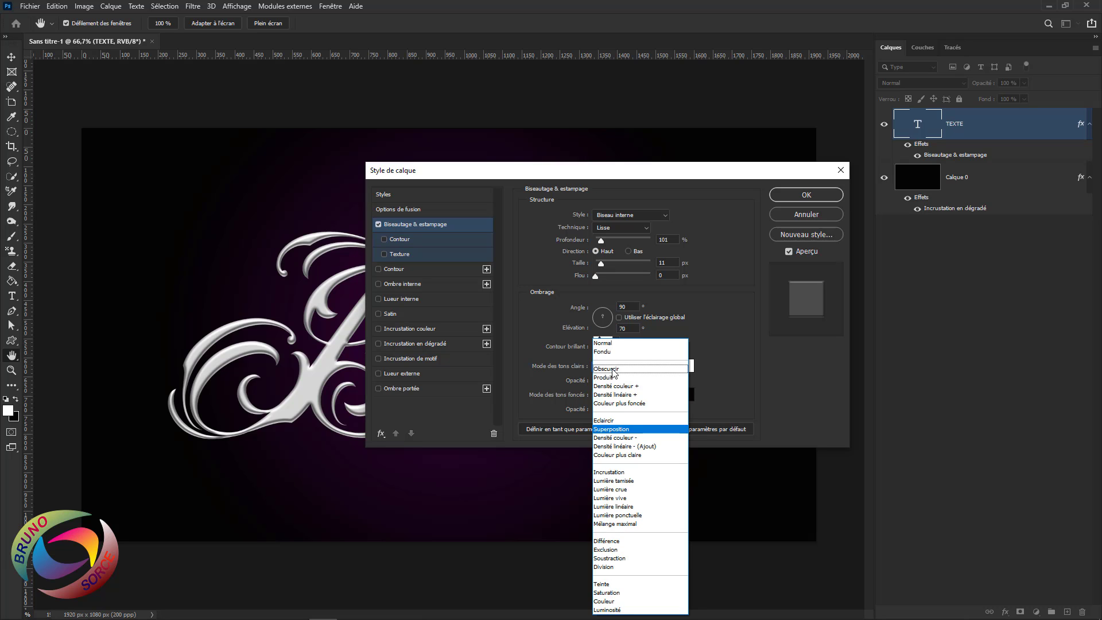
pyautogui.click(613, 430)
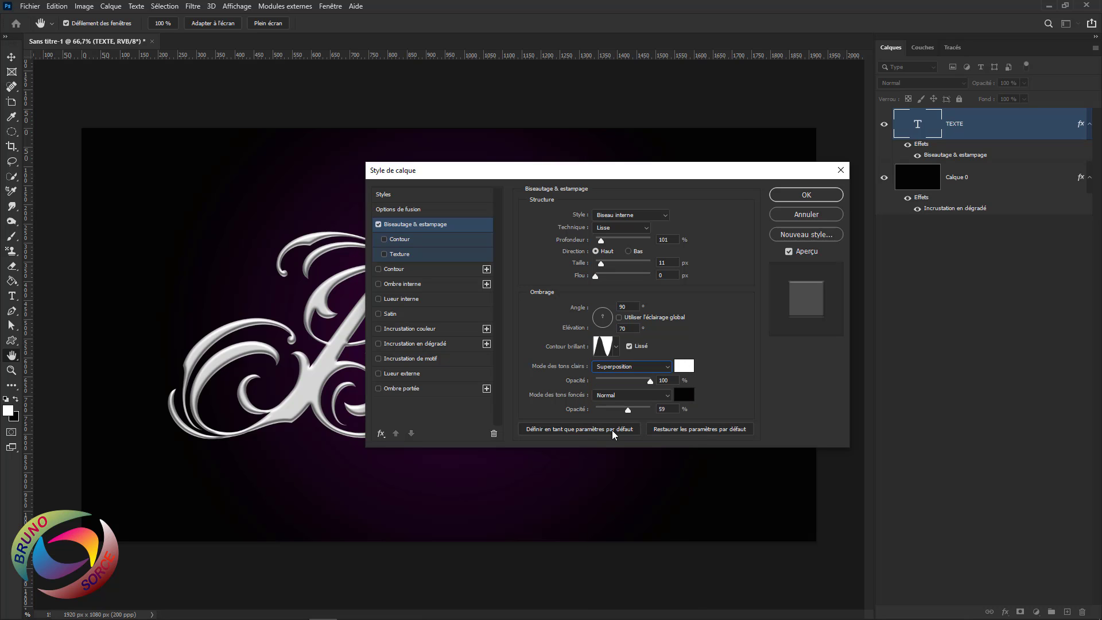
pyautogui.click(684, 367)
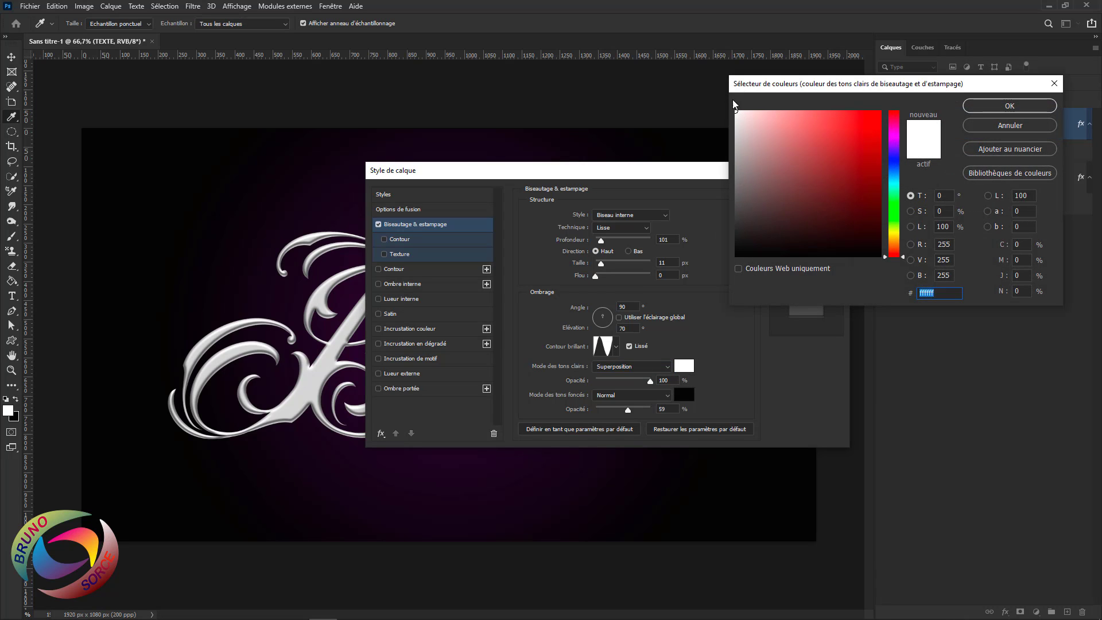
pyautogui.click(994, 123)
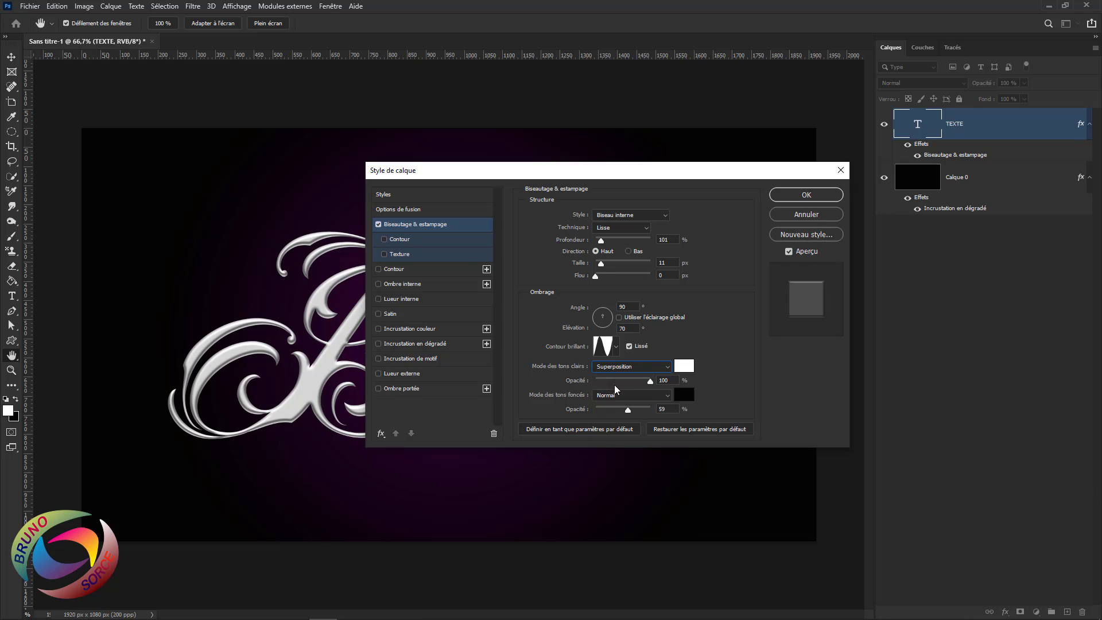
pyautogui.doubleClick(666, 381)
pyautogui.doubleClick(666, 410)
# - Enable the bevel's Contour option with the linear contour, Lissé enabled and Etendue at 0%
pyautogui.click(405, 241)
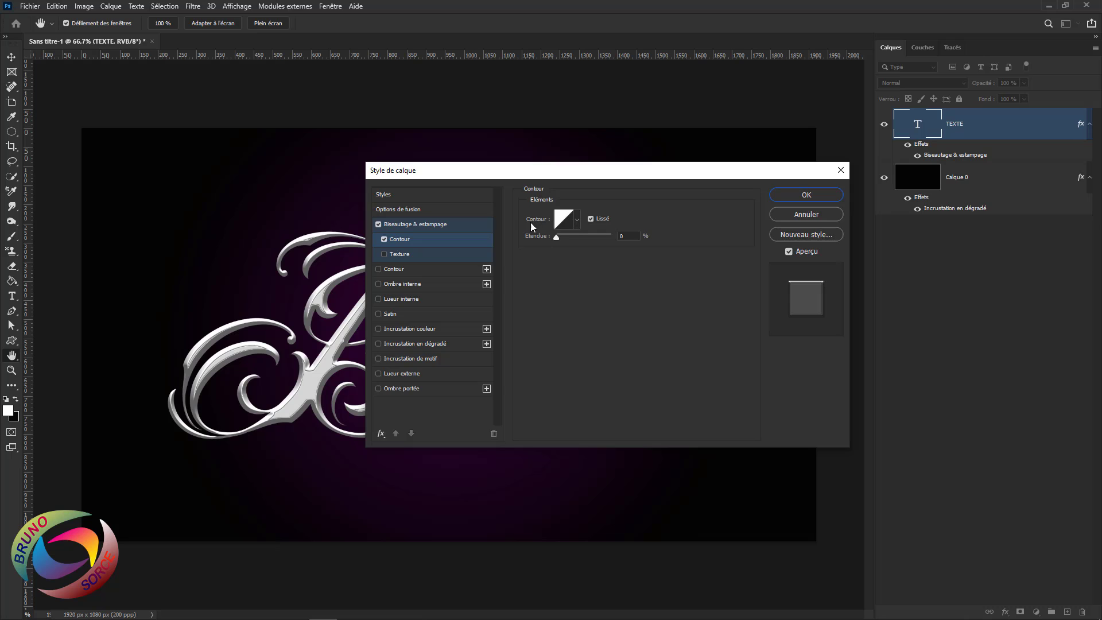
pyautogui.click(577, 221)
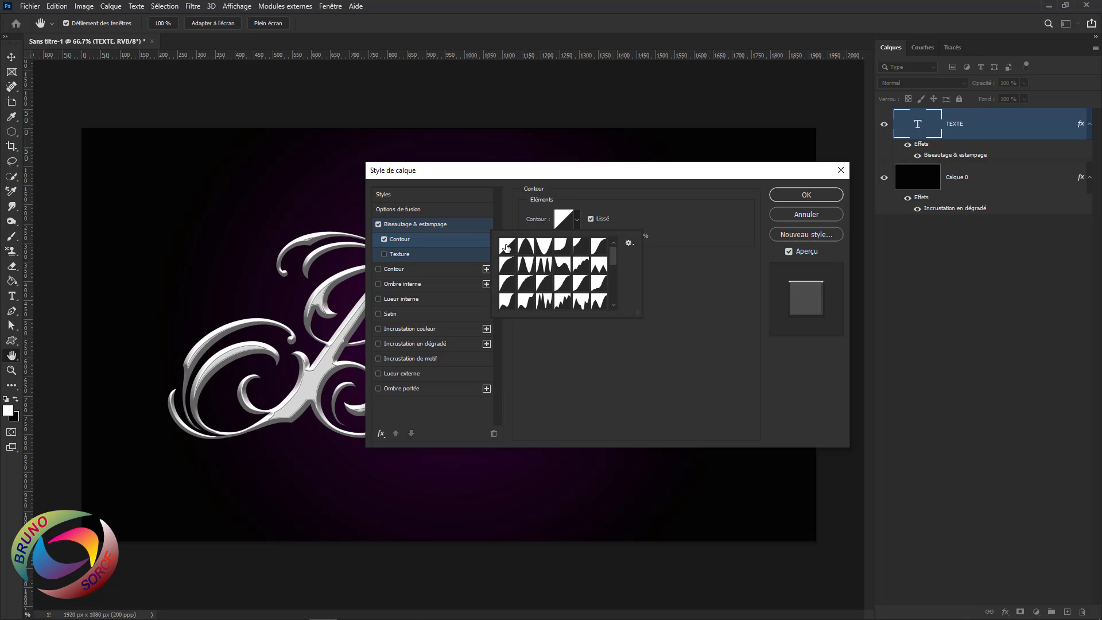
pyautogui.click(684, 228)
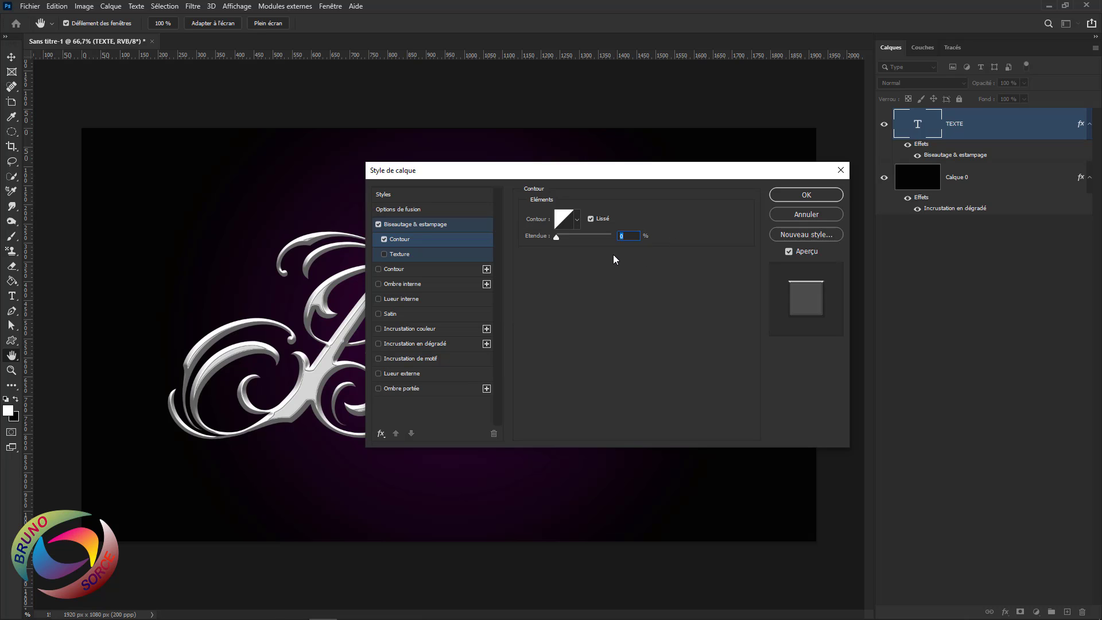
pyautogui.moveTo(556, 236); pyautogui.dragTo(552, 236)
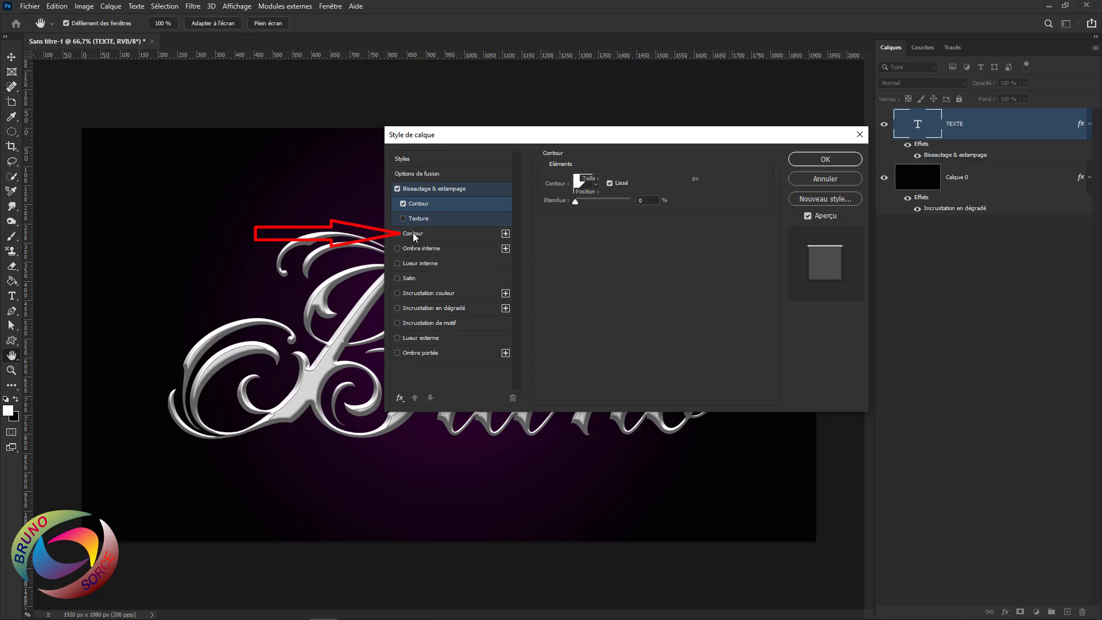
# - Add a stroke (Contour) effect to the text: 7 px, position Extérieur, Normal mode, 100% opacity and fill type Dégradé
pyautogui.click(413, 233)
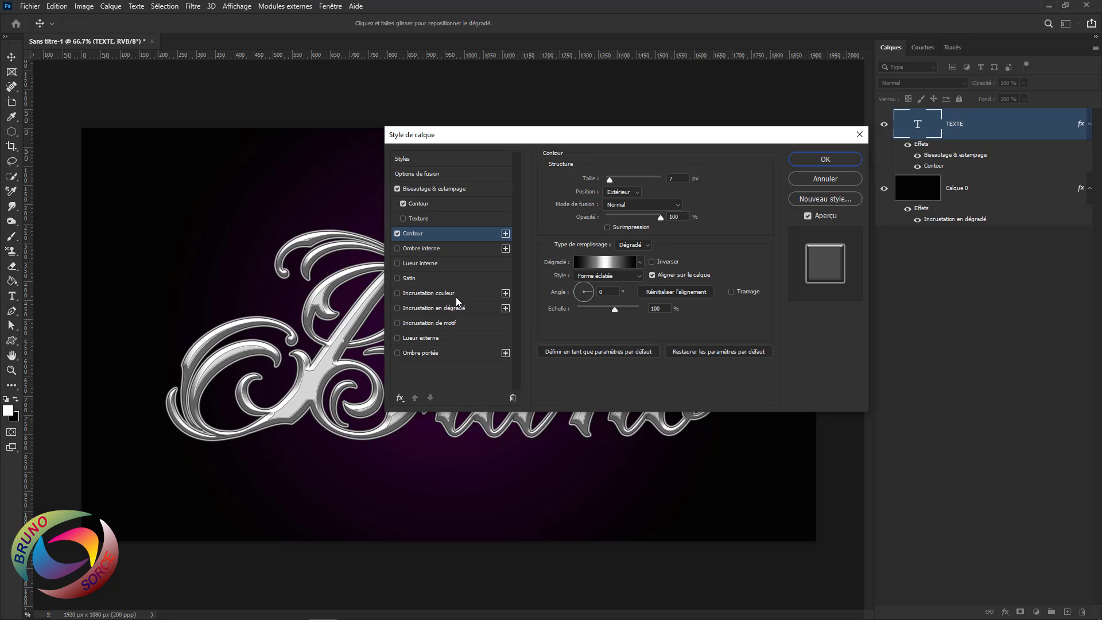
pyautogui.click(671, 178)
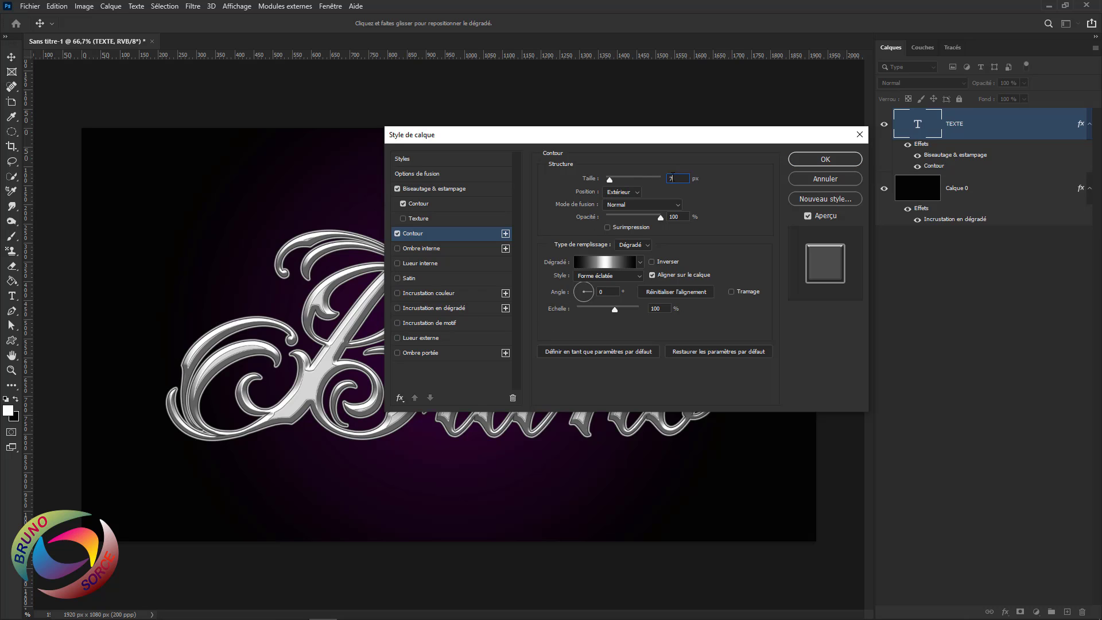
pyautogui.click(637, 193)
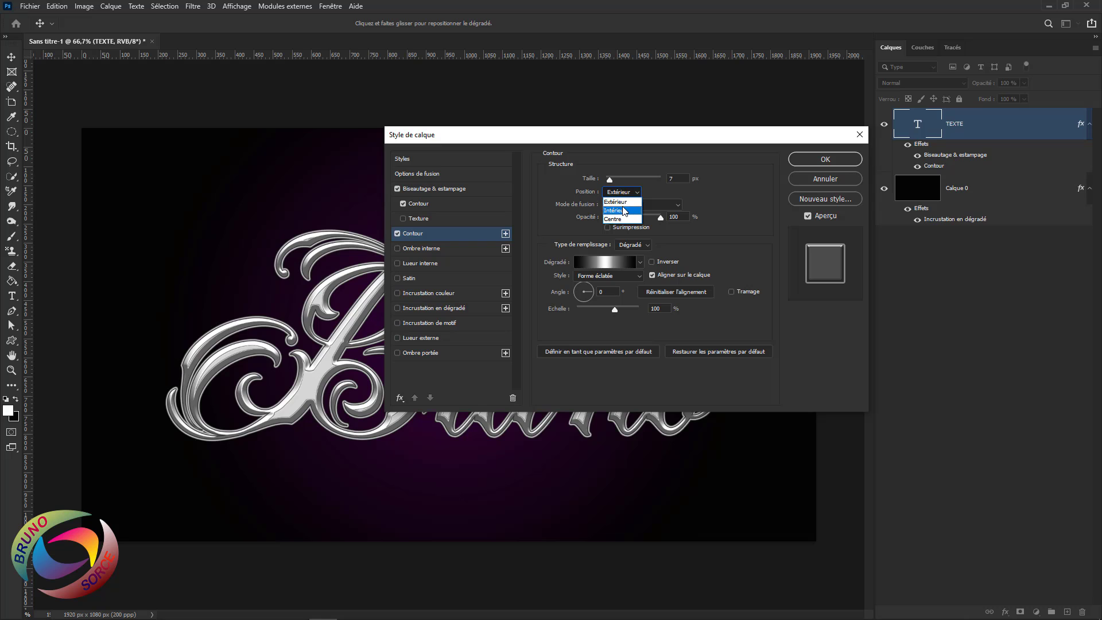
pyautogui.click(620, 202)
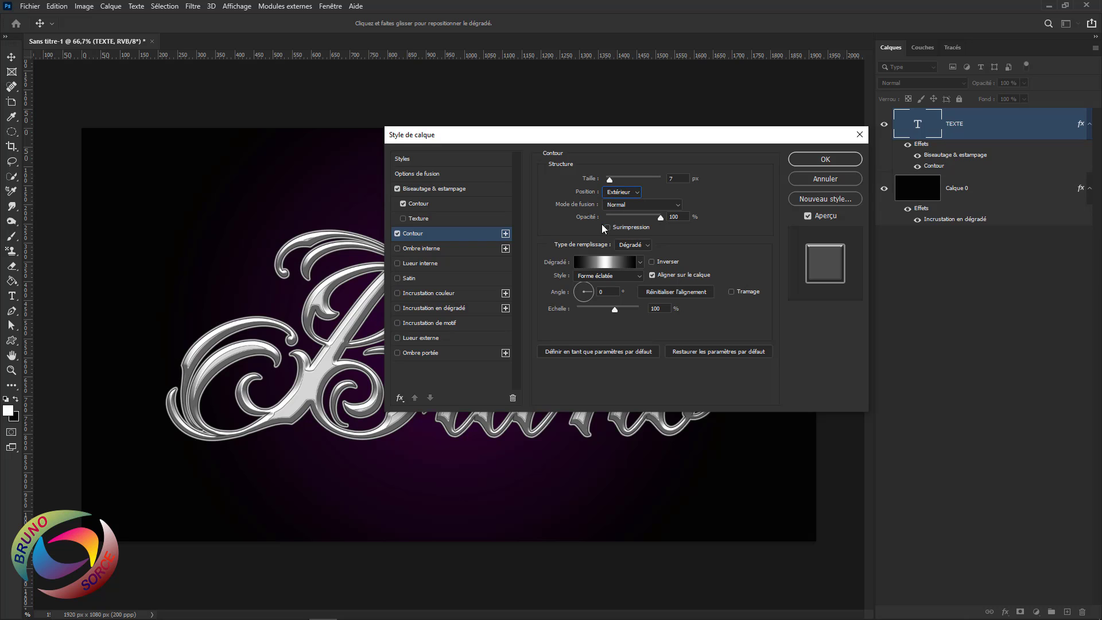
pyautogui.click(639, 205)
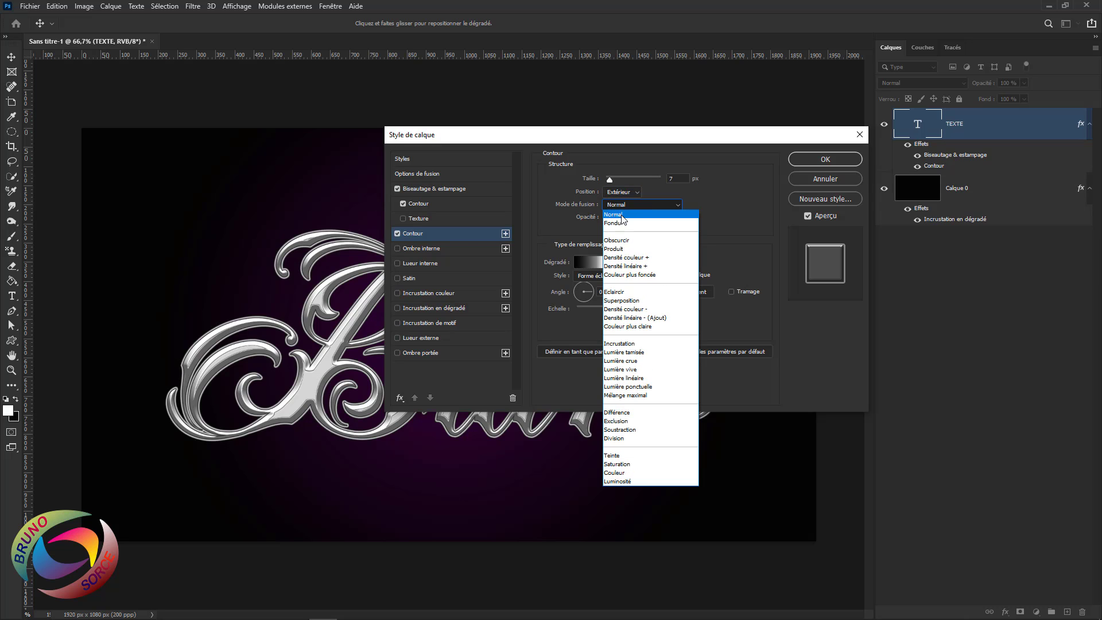
pyautogui.click(625, 207)
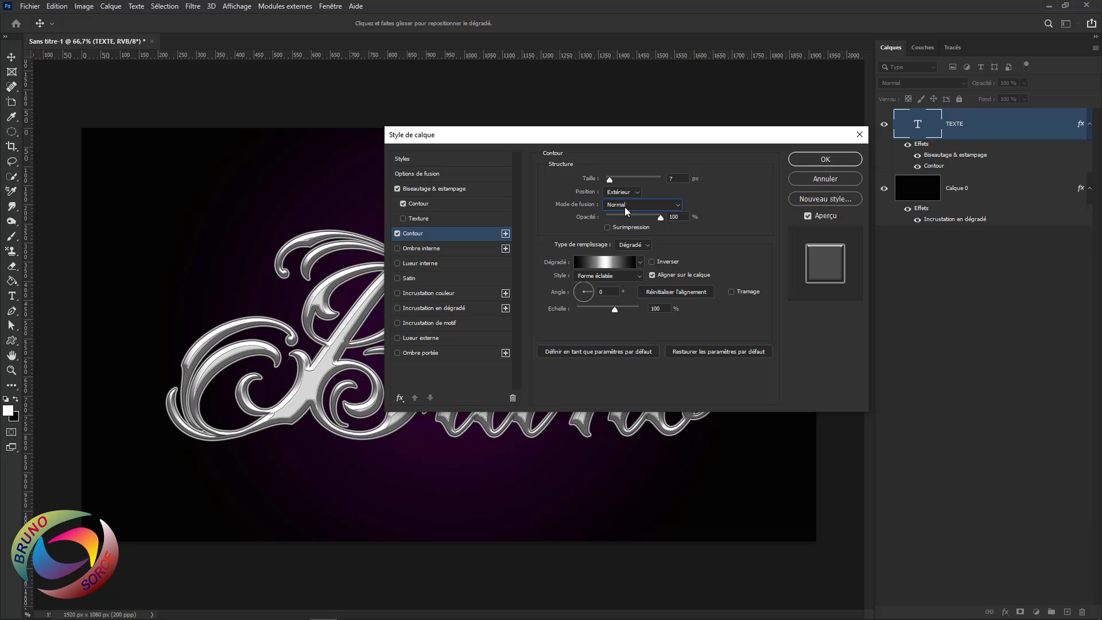
pyautogui.doubleClick(675, 217)
pyautogui.click(648, 246)
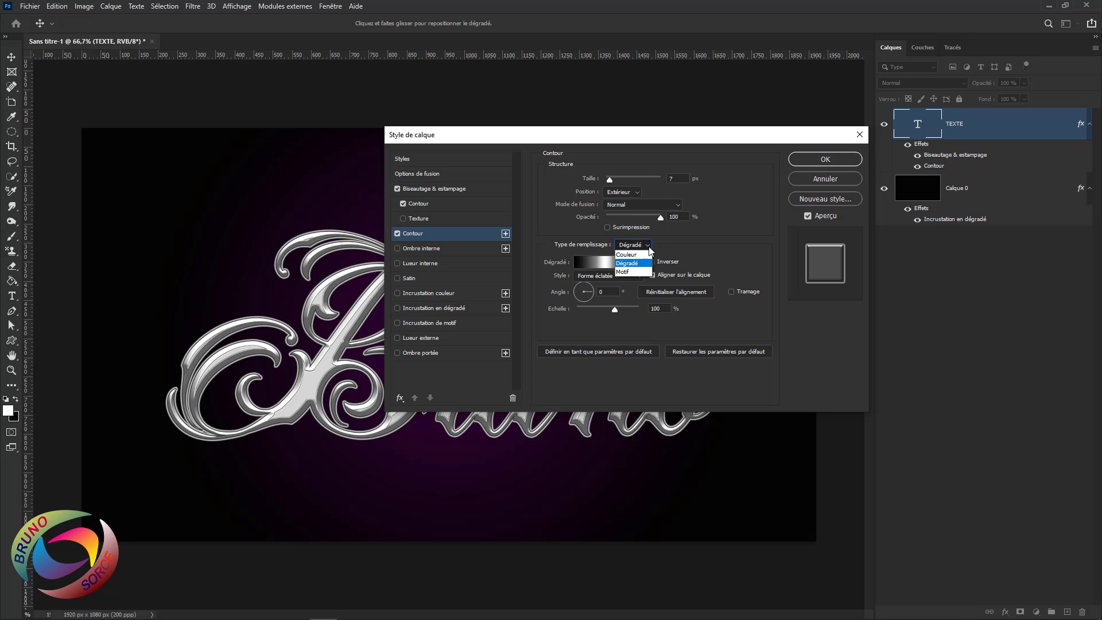
pyautogui.click(636, 264)
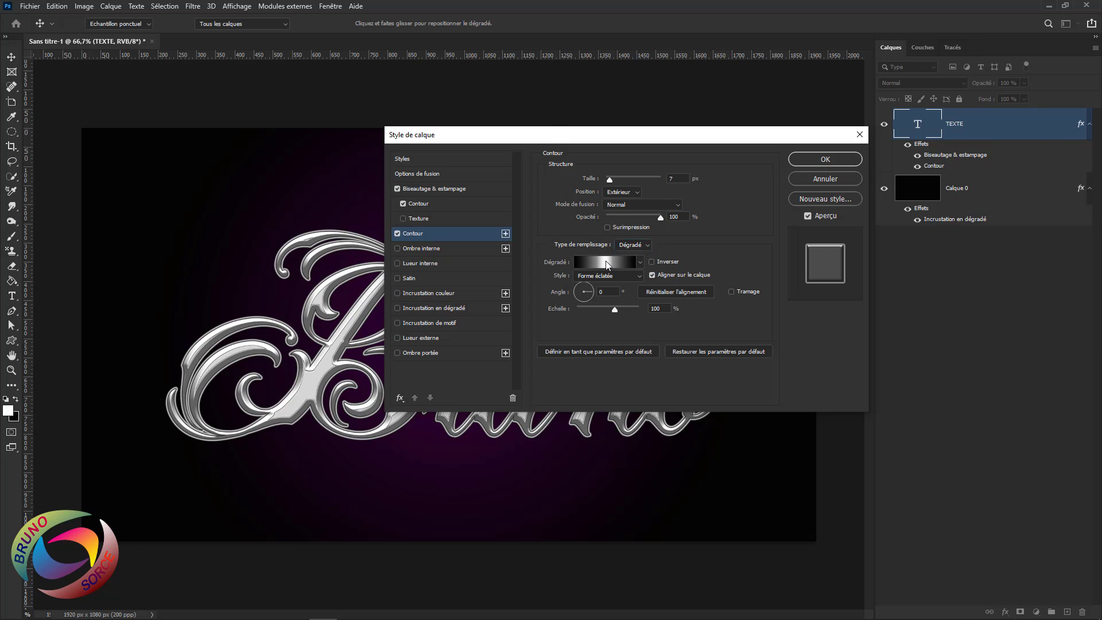
# - Use black (000000) for both end stops of the stroke's gradient, at positions 0% and 100%
pyautogui.click(591, 262)
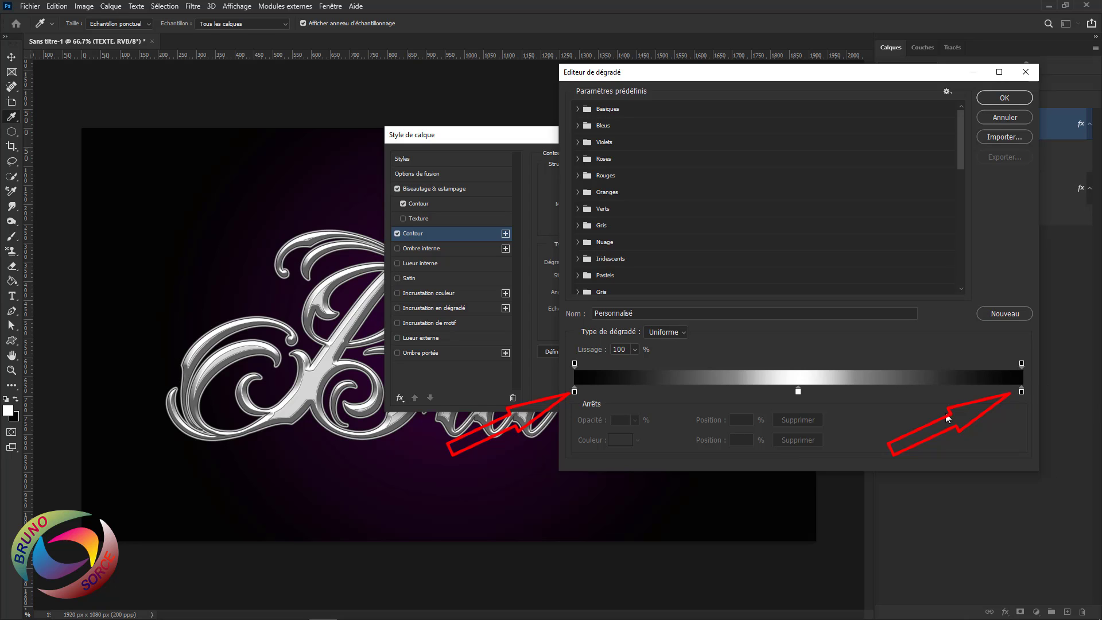
pyautogui.click(1021, 392)
pyautogui.doubleClick(1021, 393)
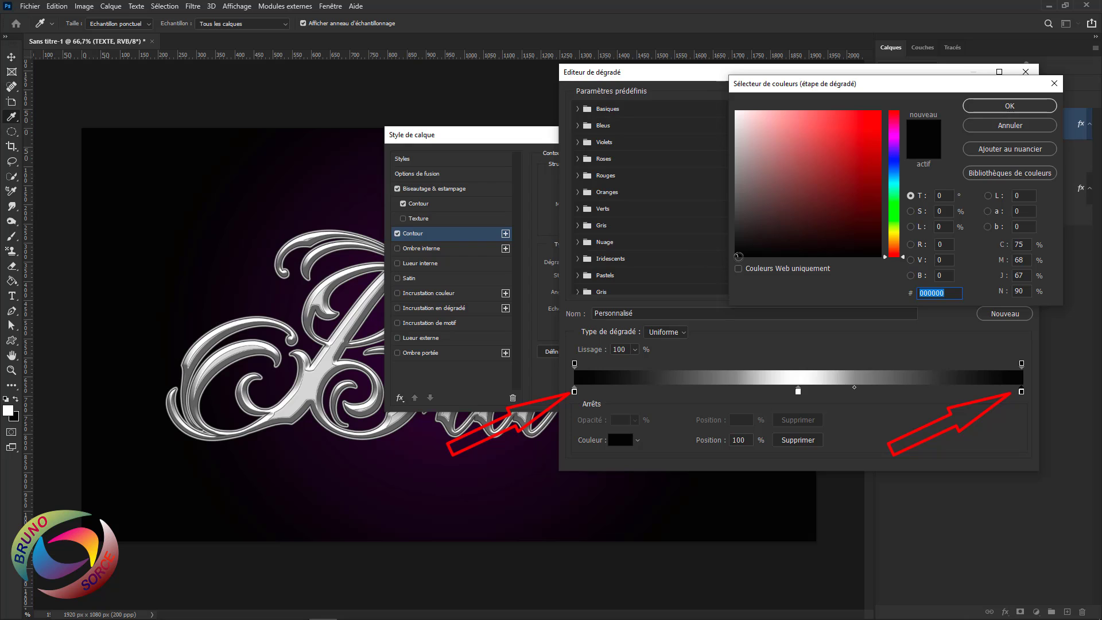
pyautogui.moveTo(737, 256); pyautogui.dragTo(730, 263)
pyautogui.click(1009, 106)
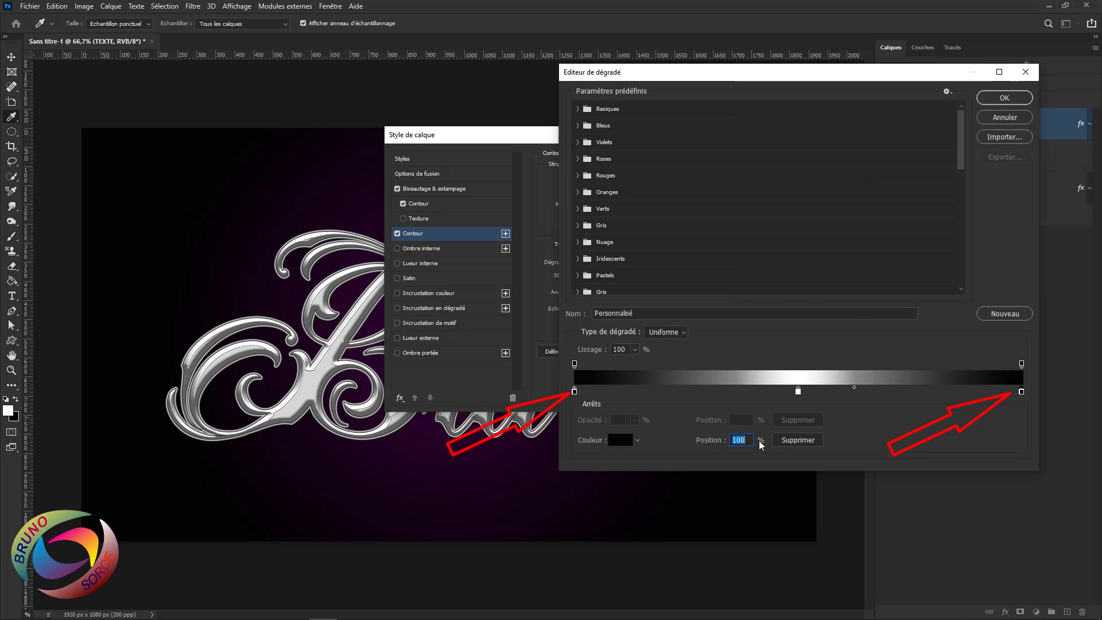
pyautogui.click(574, 392)
pyautogui.doubleClick(575, 392)
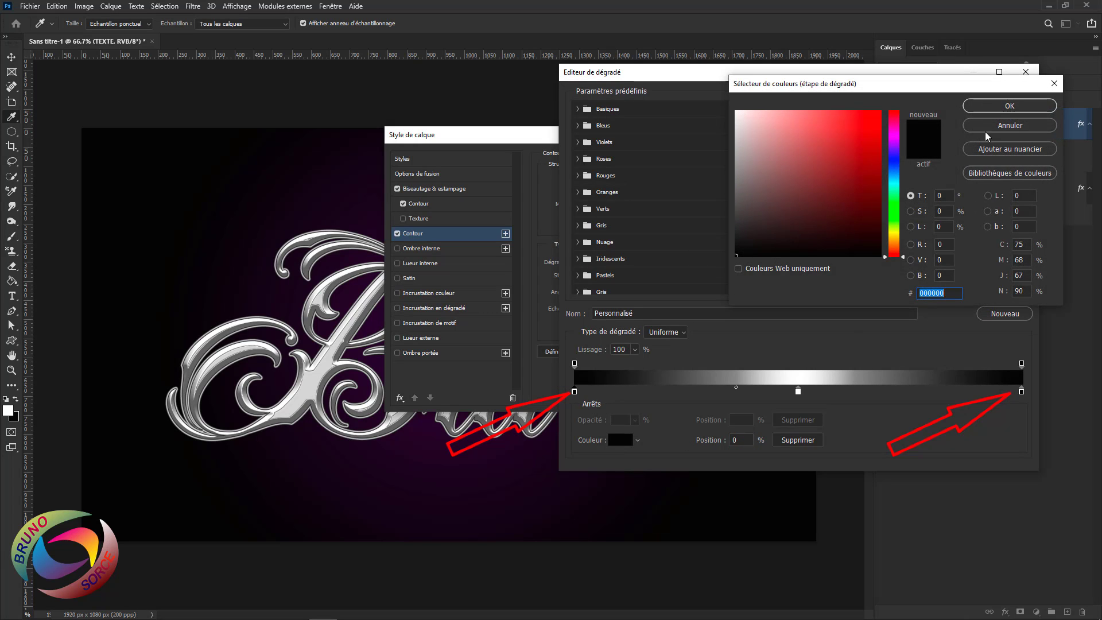
pyautogui.click(1009, 105)
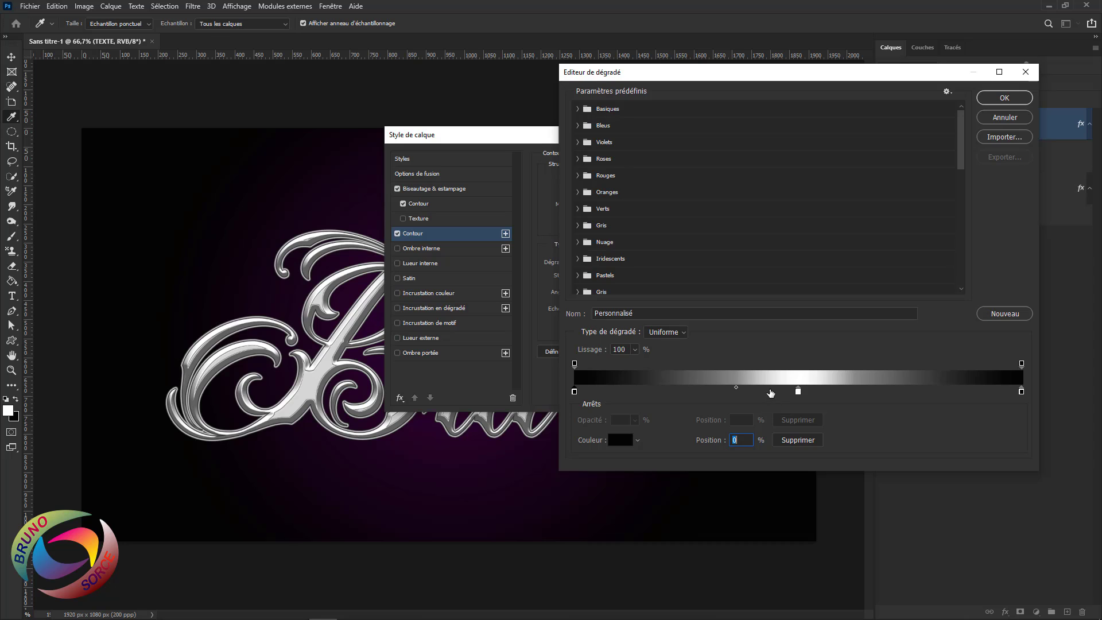
# - Remove the extra black stop tried at 44% and use white (ffffff) for the gradient's middle stop at 50%
pyautogui.click(769, 392)
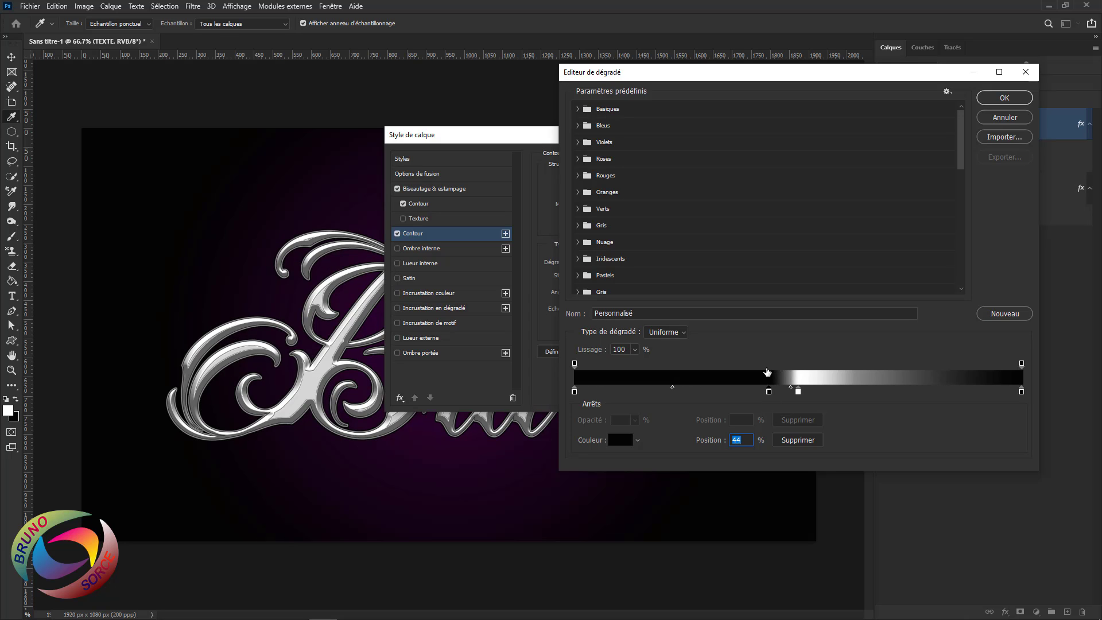
pyautogui.click(798, 440)
pyautogui.doubleClick(799, 392)
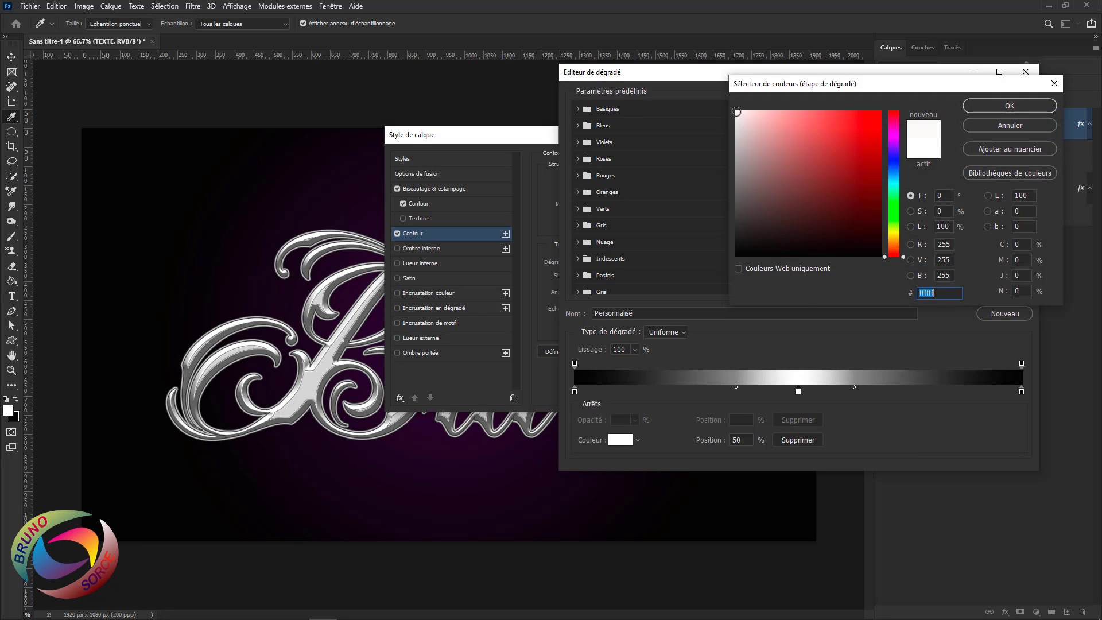
pyautogui.click(1006, 106)
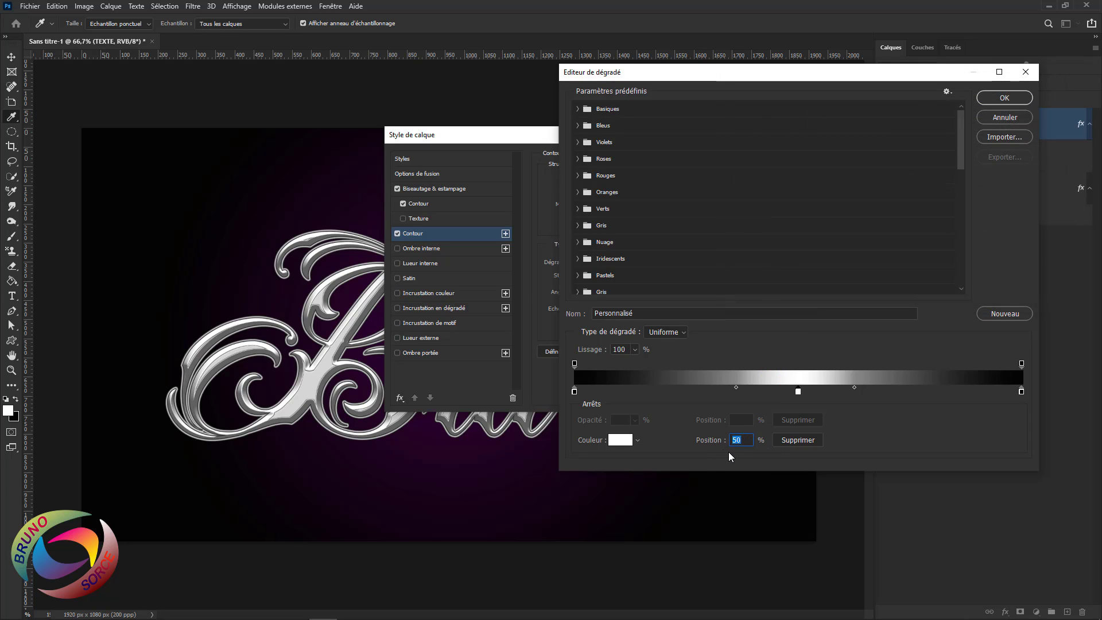
# - Confirm the black-white-black stroke gradient and apply it in Forme éclatée style, aligned with the layer, at angle 0° and 100% scale
pyautogui.click(1017, 98)
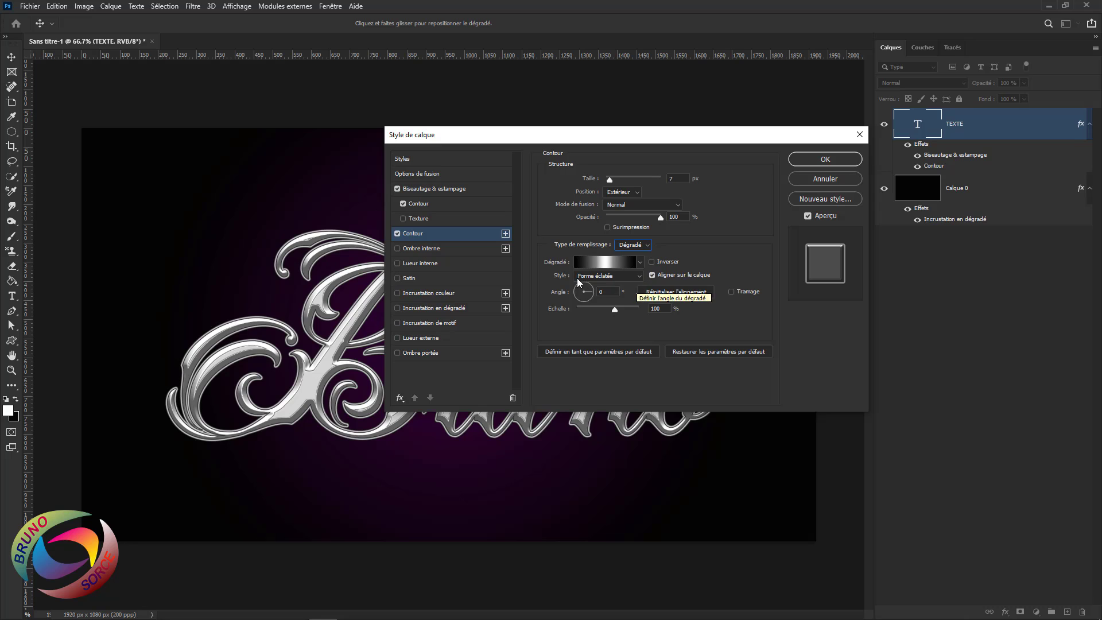
pyautogui.click(641, 277)
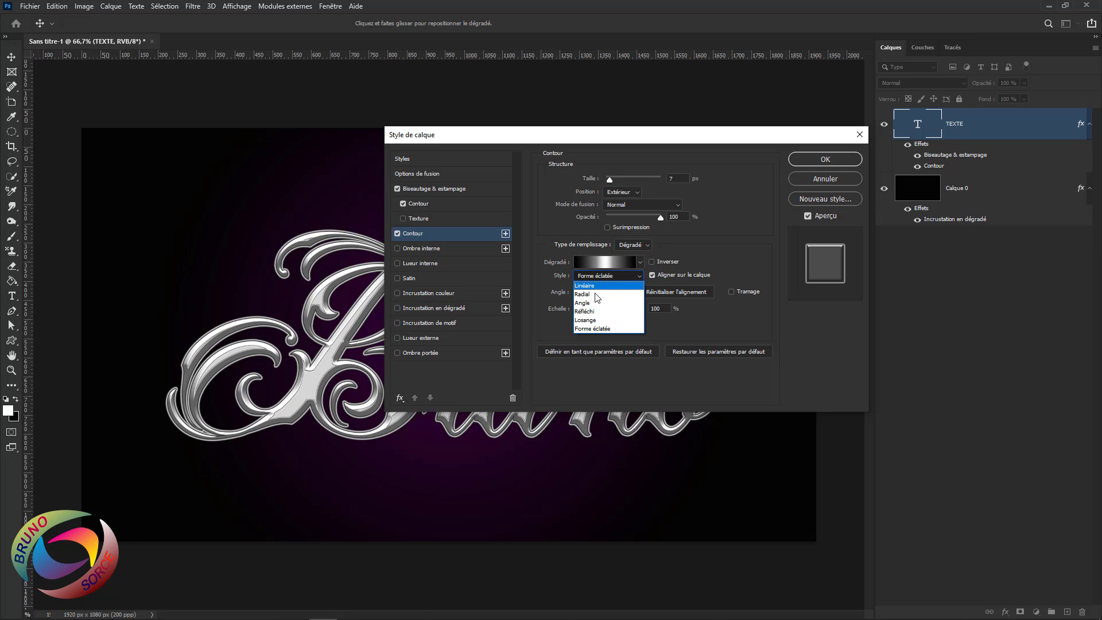
pyautogui.click(594, 330)
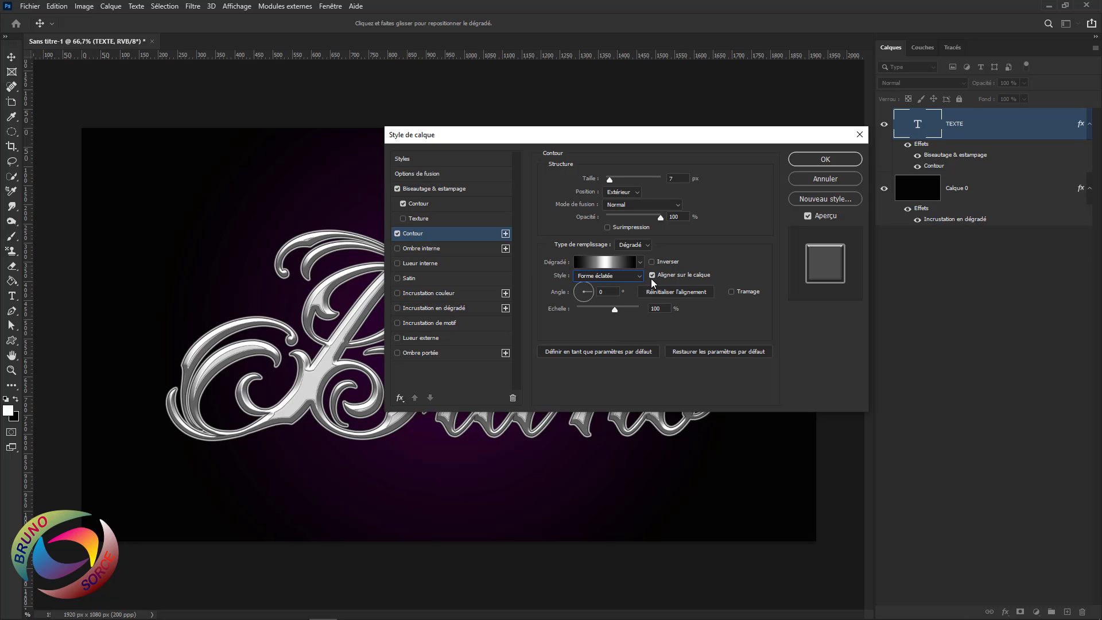
pyautogui.doubleClick(600, 291)
pyautogui.click(664, 309)
# - Add a white inner shadow (Ombre interne): Produit mode, 75% opacity, angle 120°, distance 5 px, Maigri 0%, size 10 px, linear contour and 0% noise
pyautogui.click(429, 248)
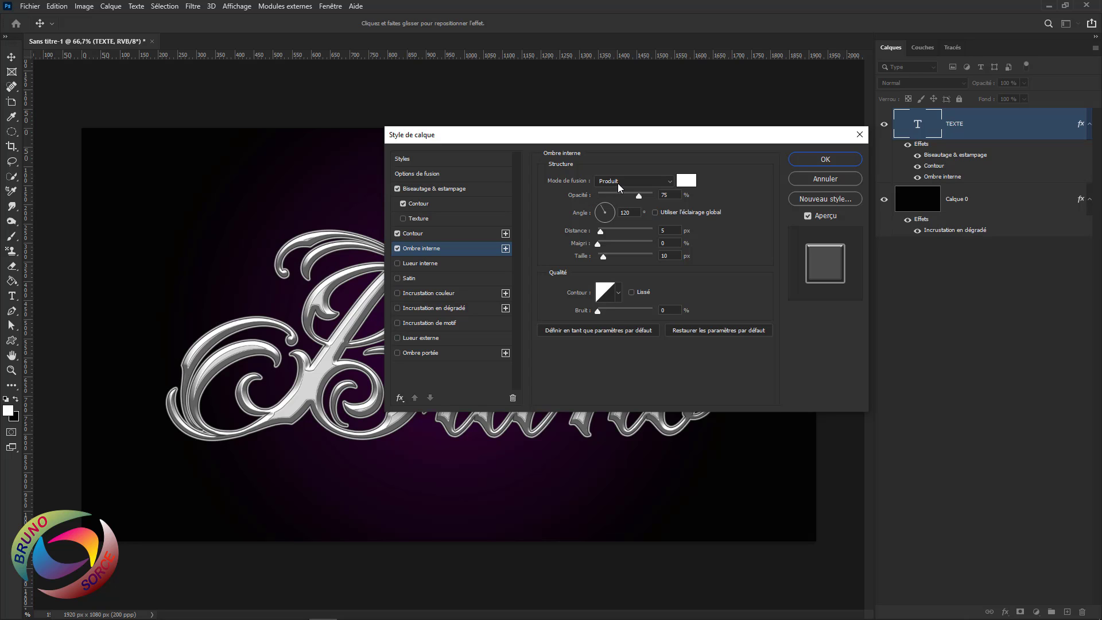
pyautogui.click(687, 180)
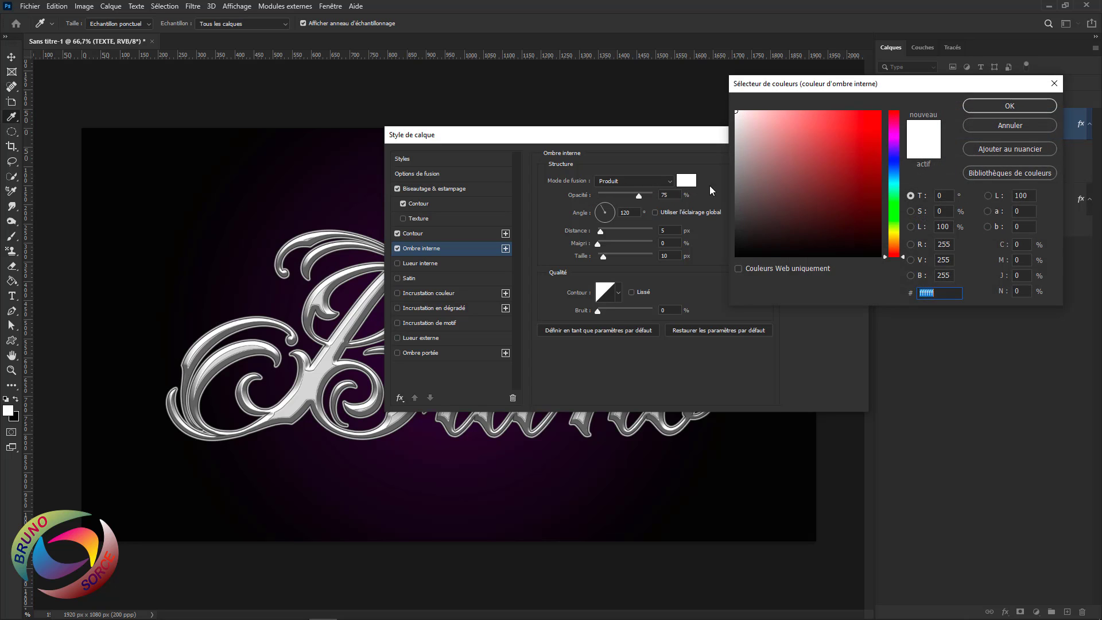
pyautogui.click(1020, 124)
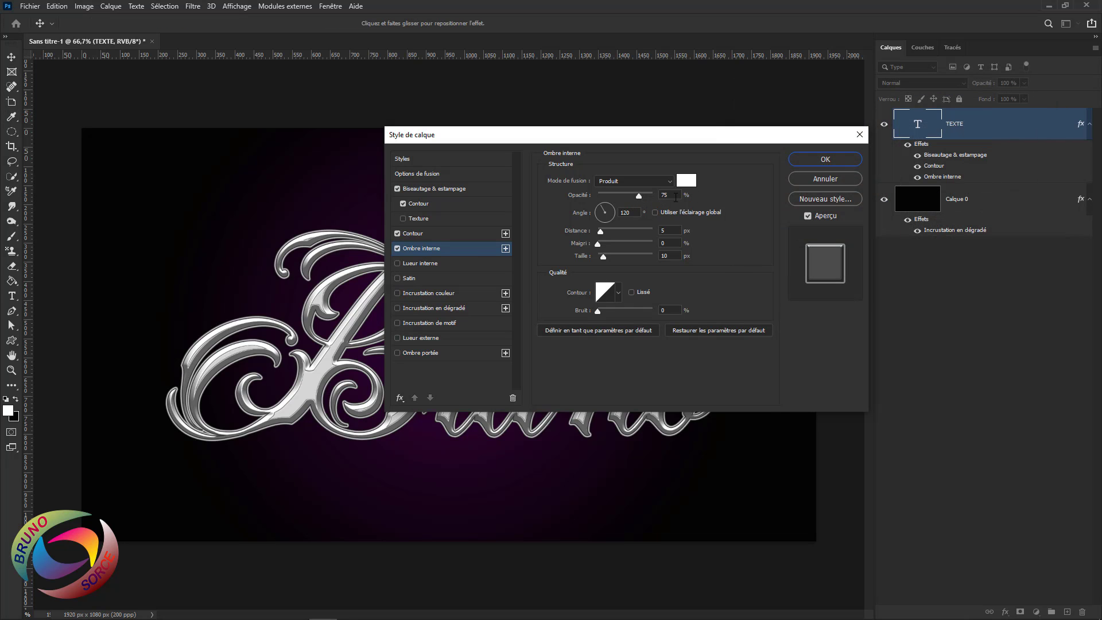
pyautogui.moveTo(671, 195); pyautogui.dragTo(656, 207)
pyautogui.click(636, 213)
pyautogui.click(670, 229)
pyautogui.click(671, 256)
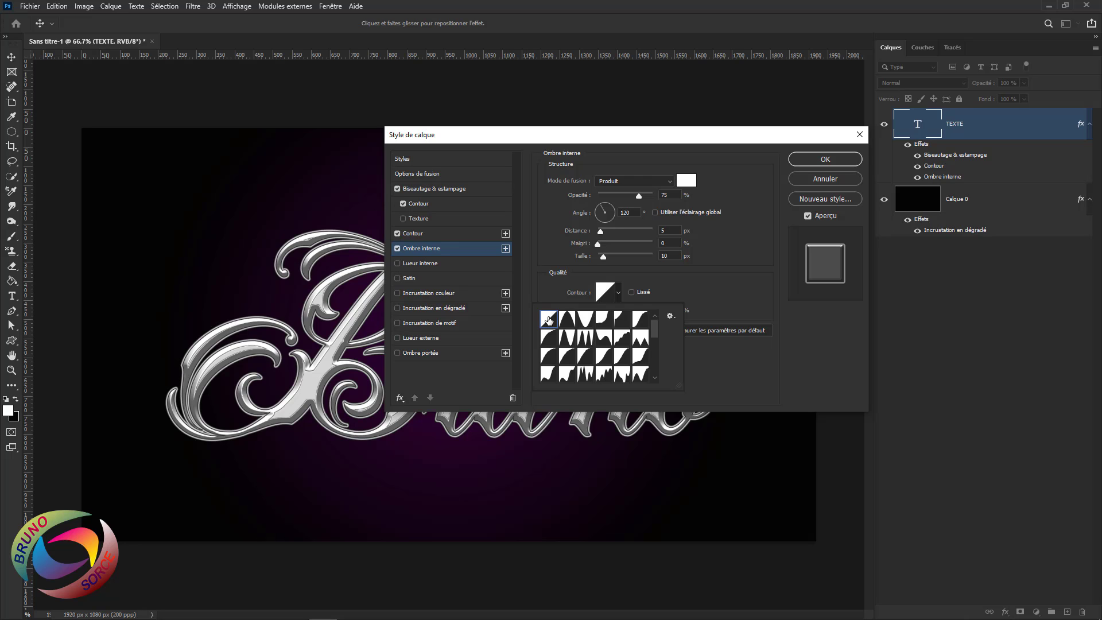
pyautogui.click(693, 304)
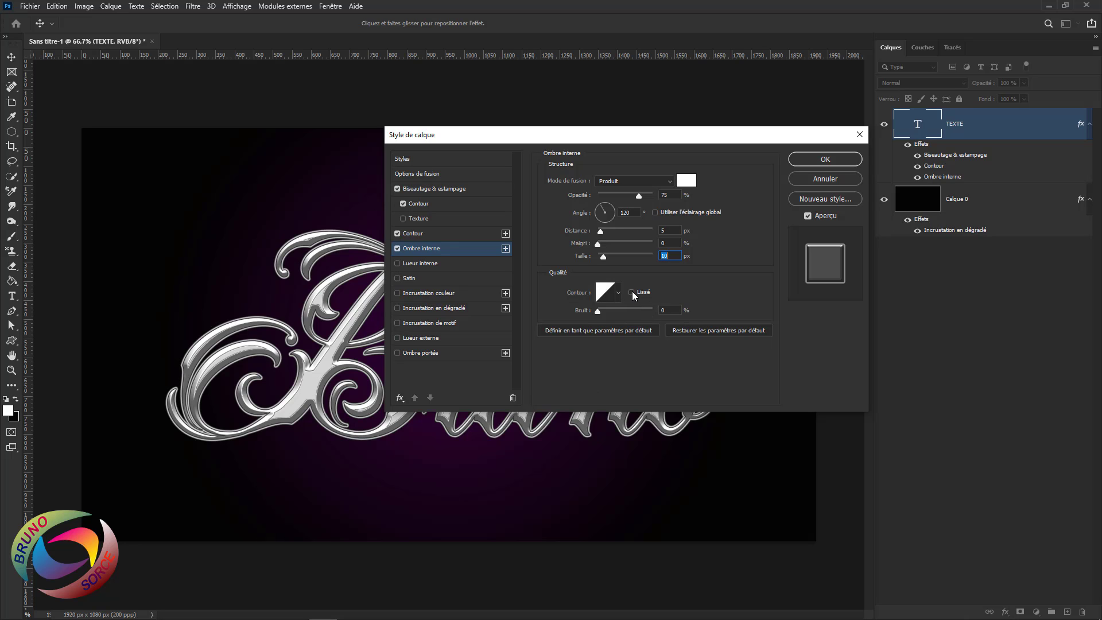
pyautogui.click(674, 310)
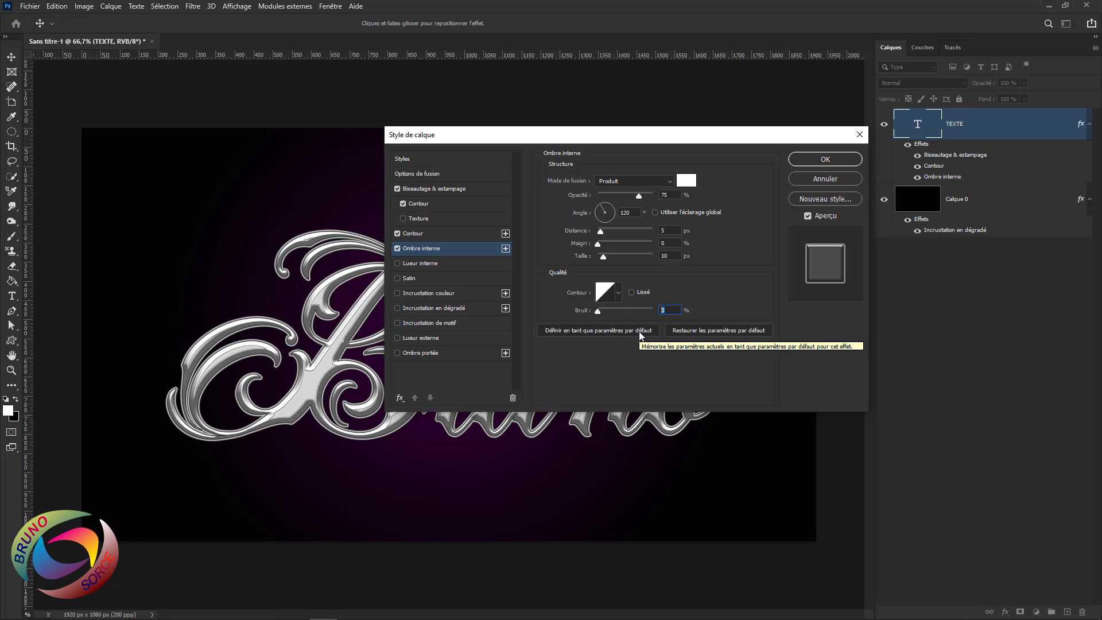
# - Add a gradient overlay (Incrustation en dégradé) at 100% opacity with a black (000000) start stop and near-black (020101) end stop
pyautogui.click(432, 307)
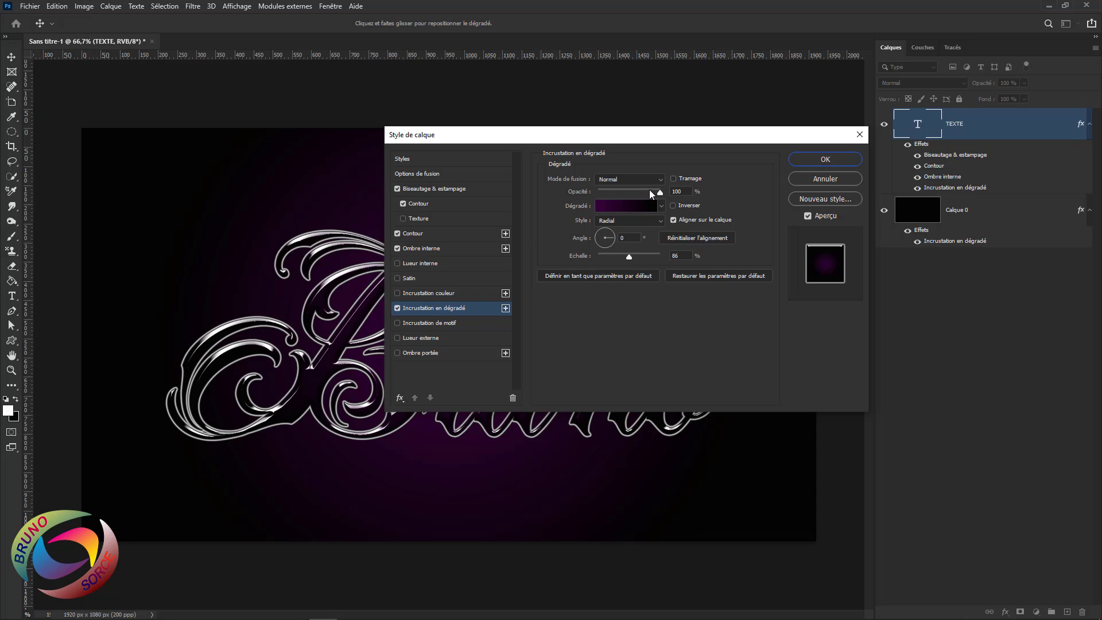
pyautogui.click(683, 191)
pyautogui.click(625, 208)
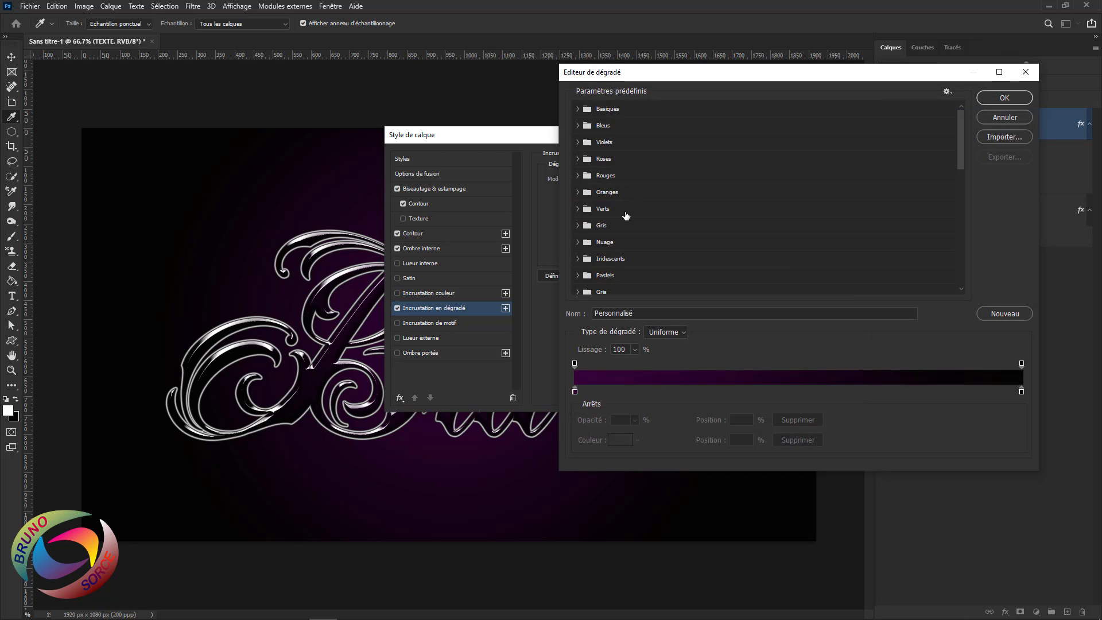
pyautogui.doubleClick(575, 392)
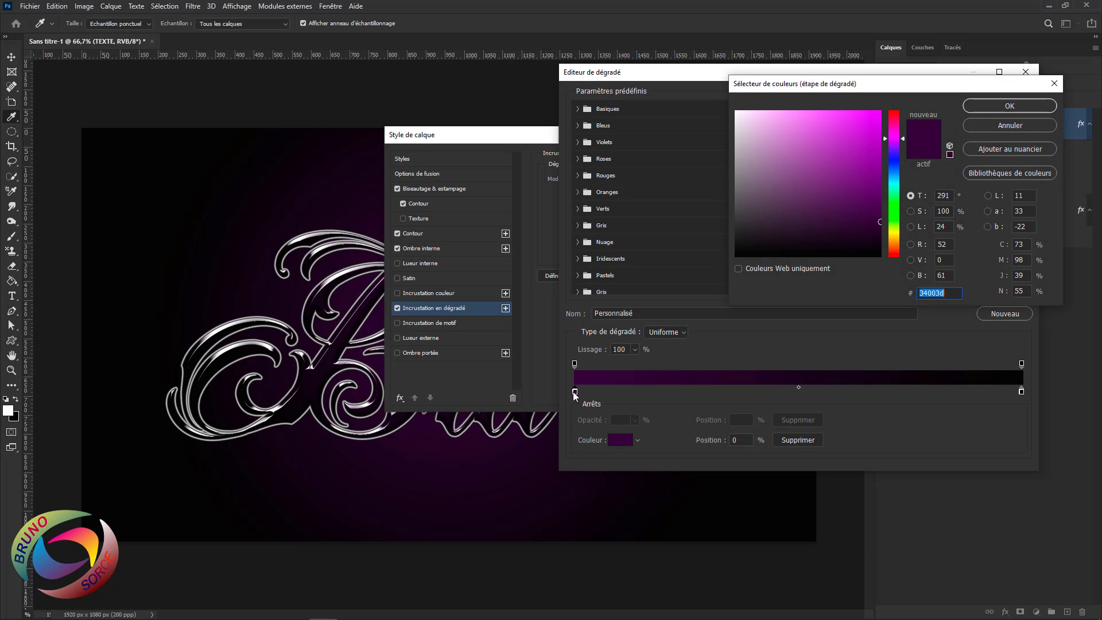
pyautogui.click(738, 256)
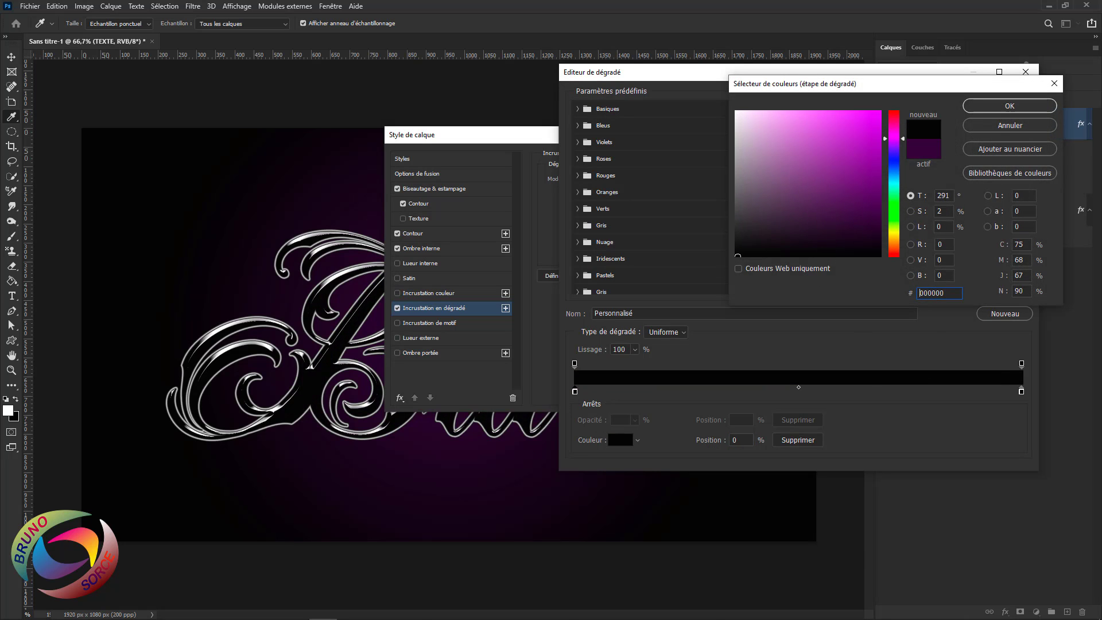
pyautogui.click(1047, 108)
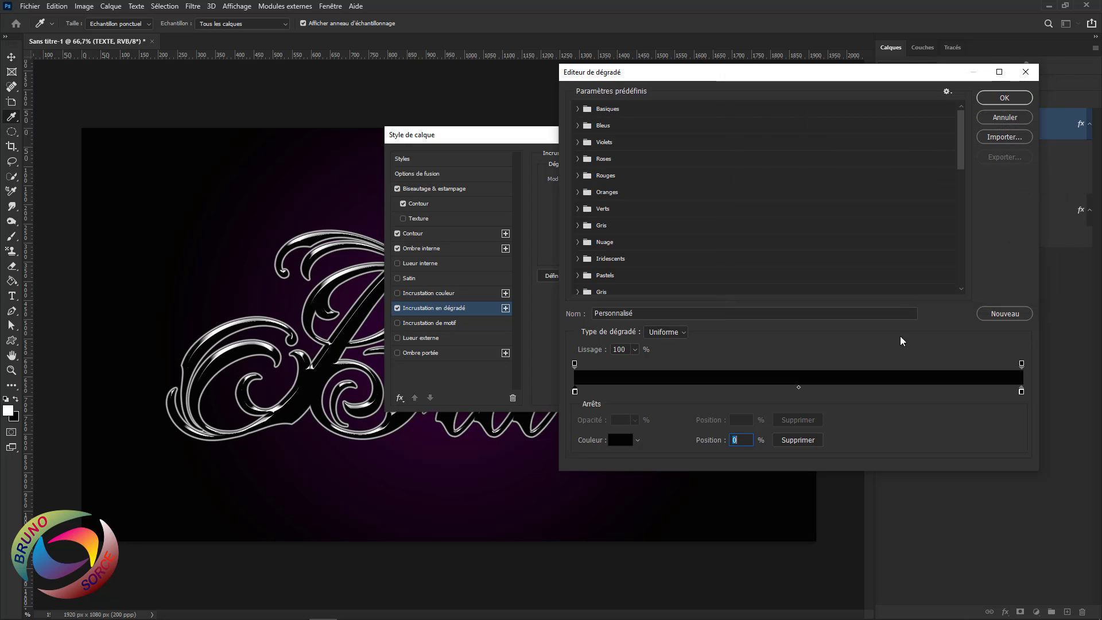
pyautogui.doubleClick(1022, 392)
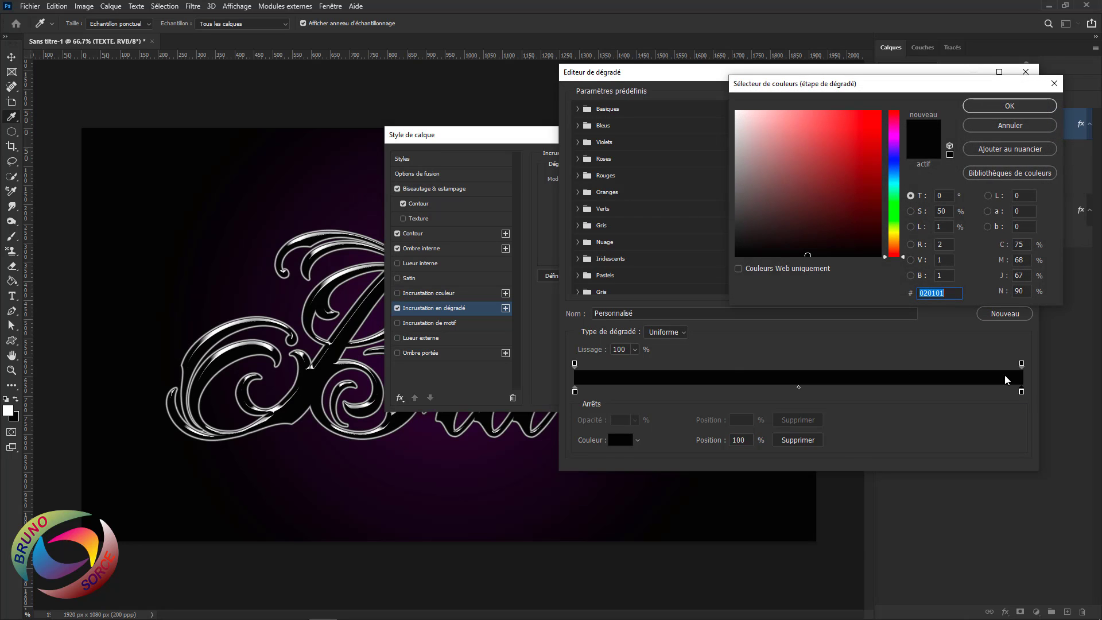
pyautogui.click(1010, 106)
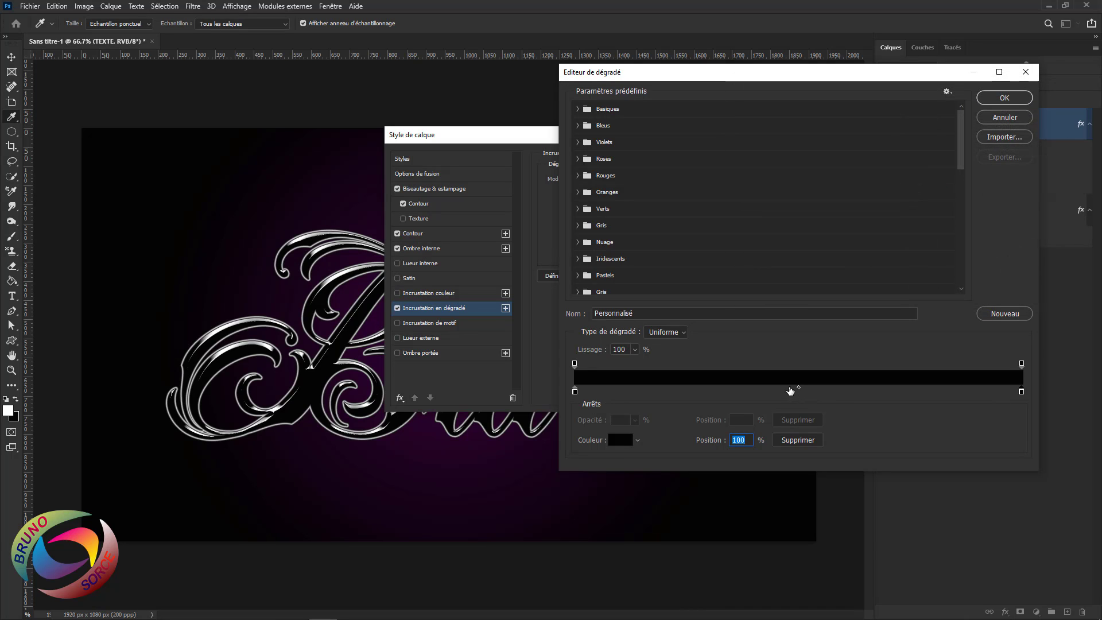
# - Add a white middle stop at 51% to the overlay gradient and confirm the gradient
pyautogui.click(790, 391)
pyautogui.doubleClick(788, 392)
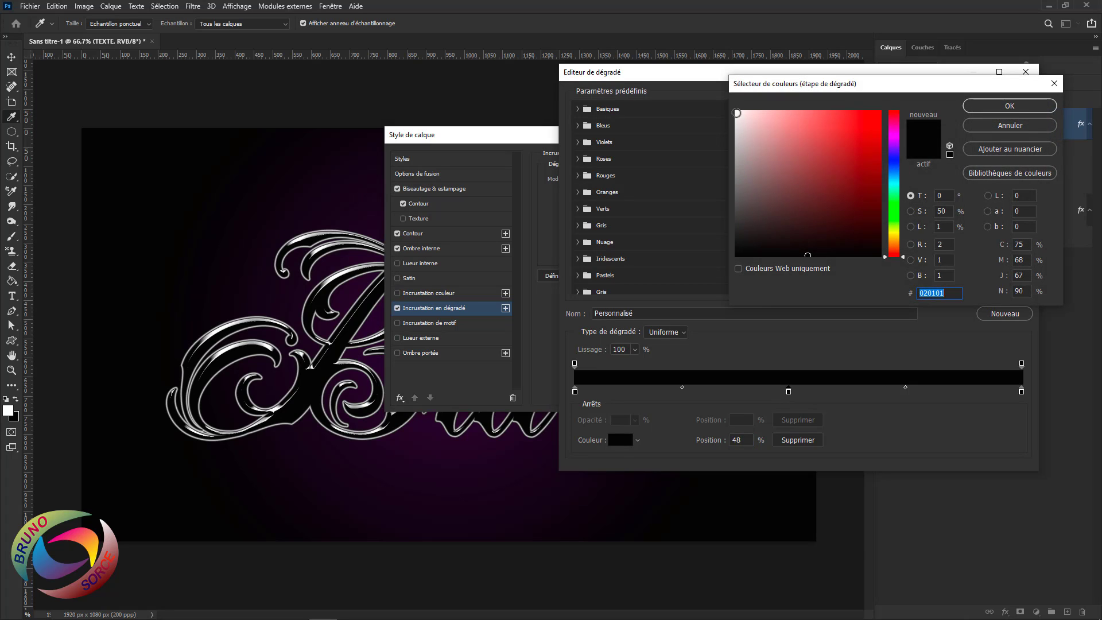
pyautogui.click(737, 111)
pyautogui.click(980, 106)
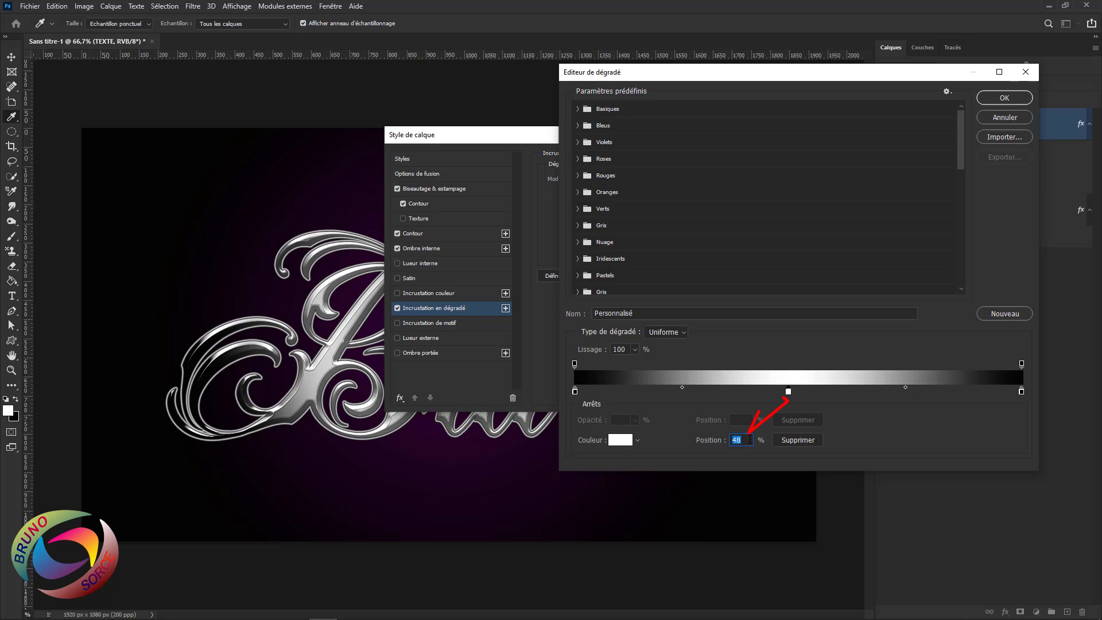
pyautogui.click(748, 439)
pyautogui.doubleClick(748, 439)
pyautogui.write('51')
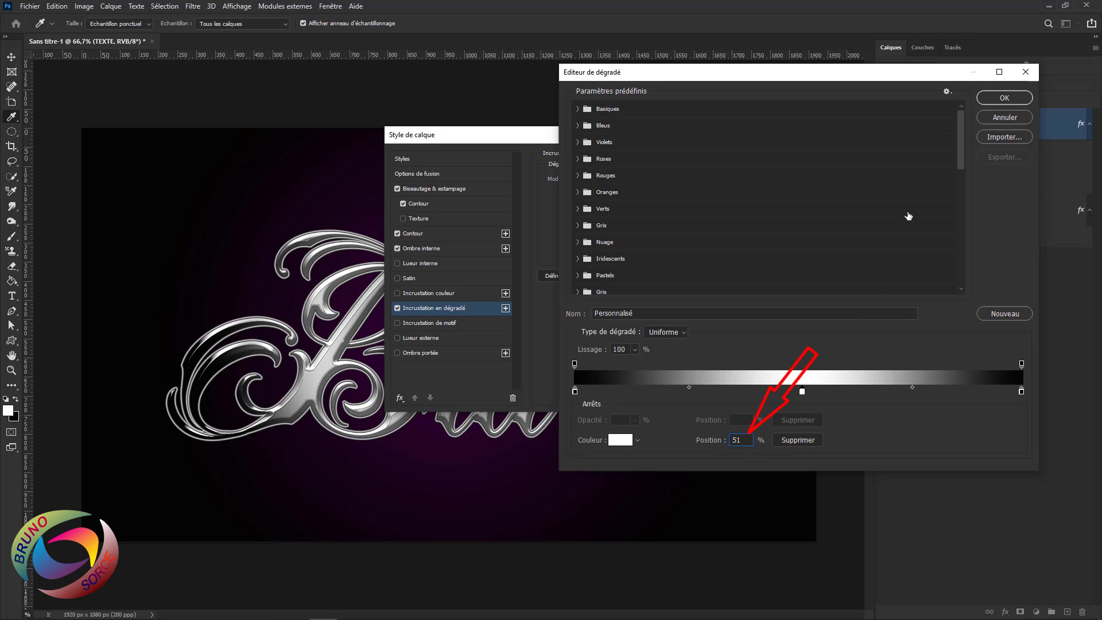
pyautogui.click(1002, 98)
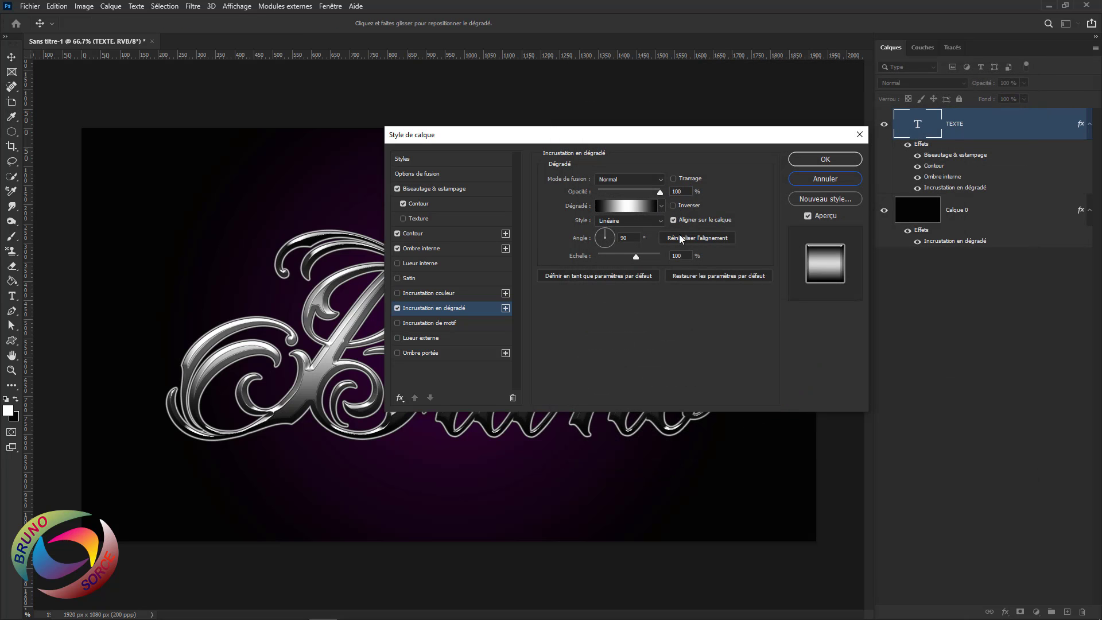
# - Use the Linéaire style for the gradient overlay after trying Radial, with angle 90° and scale 100%
pyautogui.scroll(-1, 609, 223)
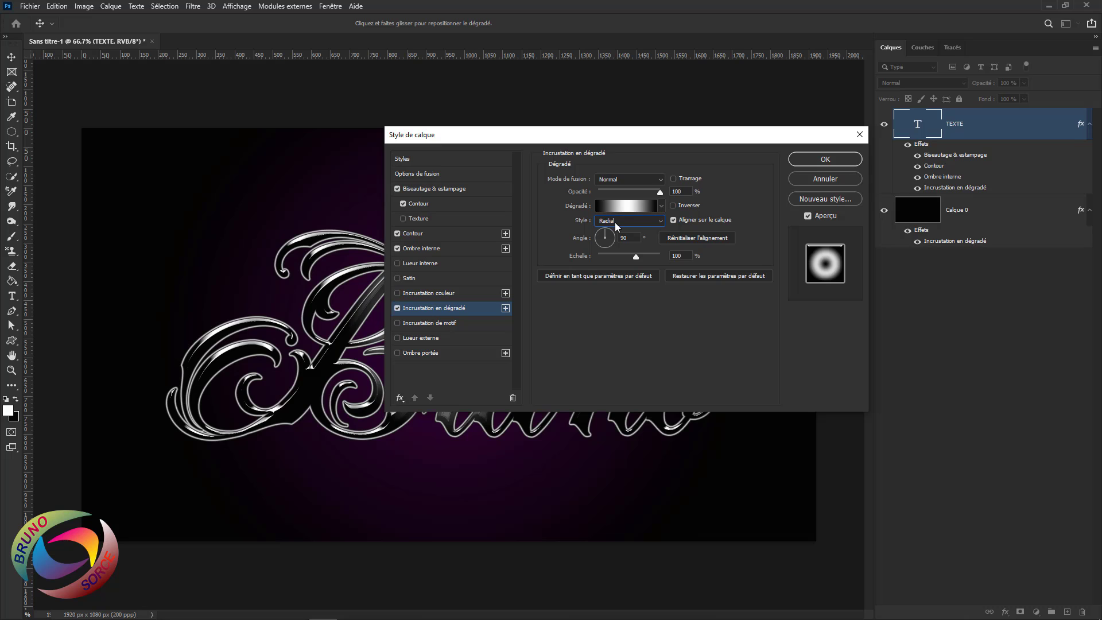
pyautogui.click(615, 223)
pyautogui.click(614, 233)
pyautogui.scroll(1, 615, 233)
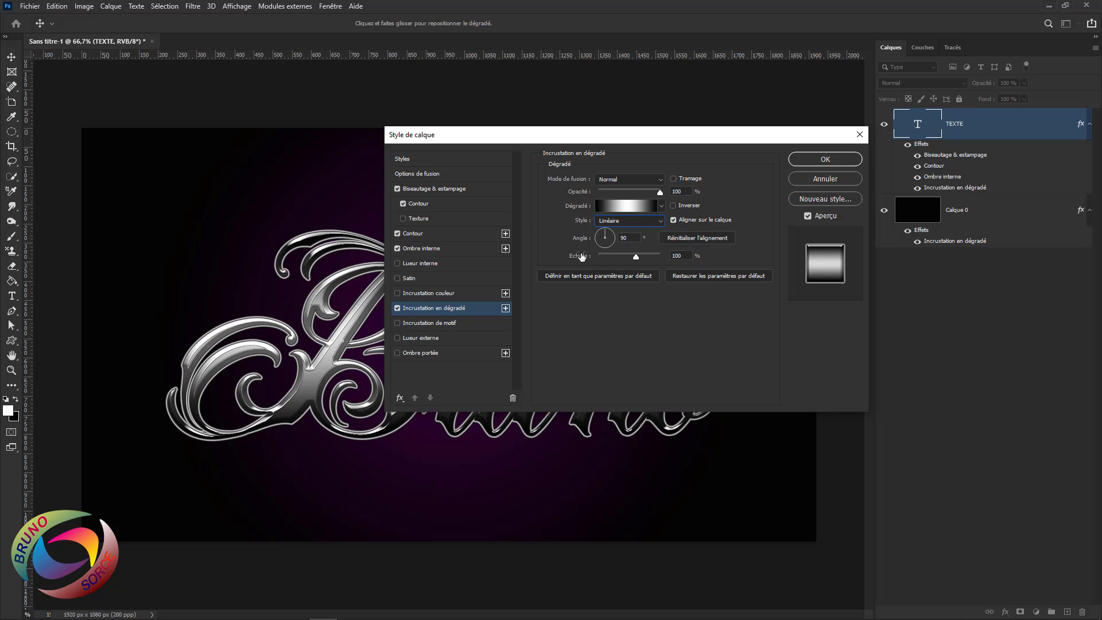
pyautogui.moveTo(629, 238); pyautogui.dragTo(613, 241)
pyautogui.press('Tab')
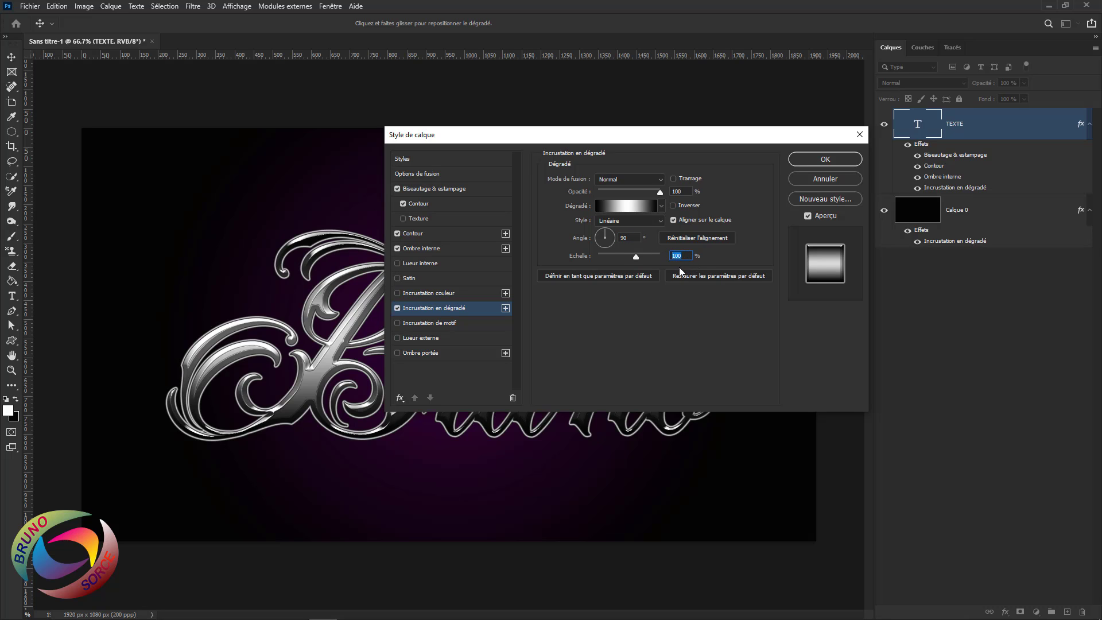
# - Add a black drop shadow (Ombre portée): Produit mode, 75% opacity, angle 120°, distance 16 px, Grossi 0%, size 6 px, linear contour, 0% noise
pyautogui.click(421, 353)
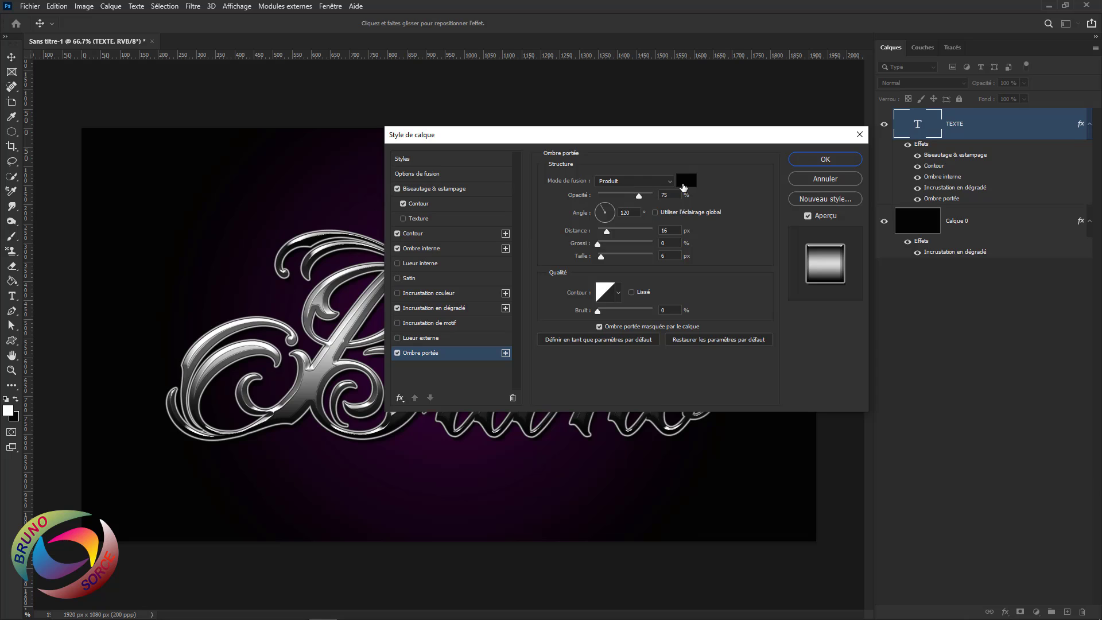
pyautogui.click(668, 195)
pyautogui.doubleClick(632, 212)
pyautogui.click(676, 230)
pyautogui.click(666, 243)
pyautogui.click(620, 294)
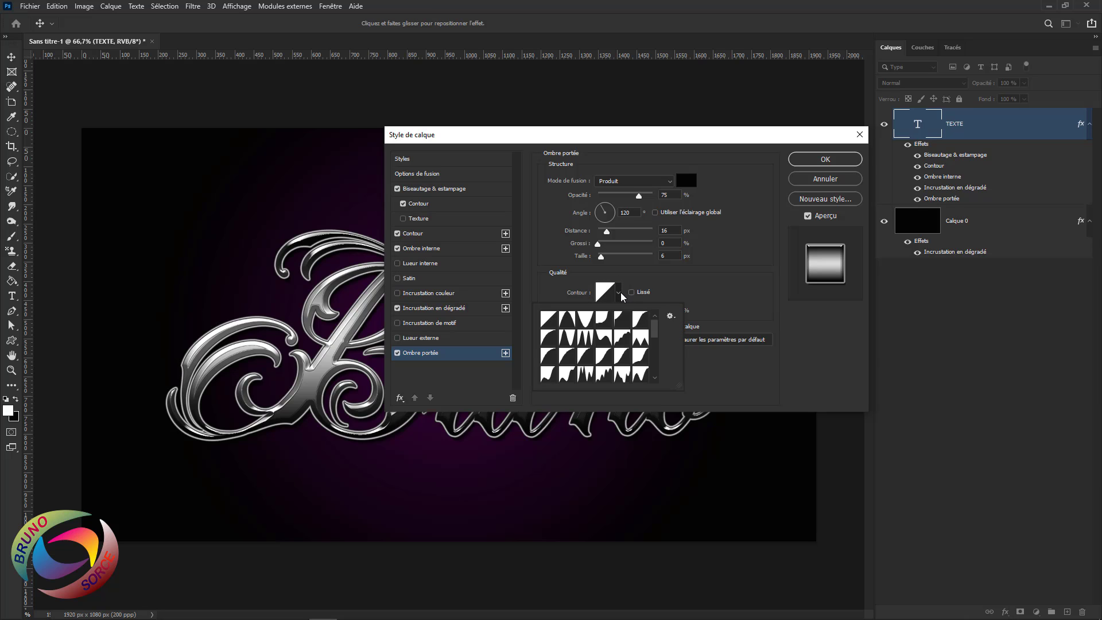
pyautogui.click(548, 319)
pyautogui.click(729, 294)
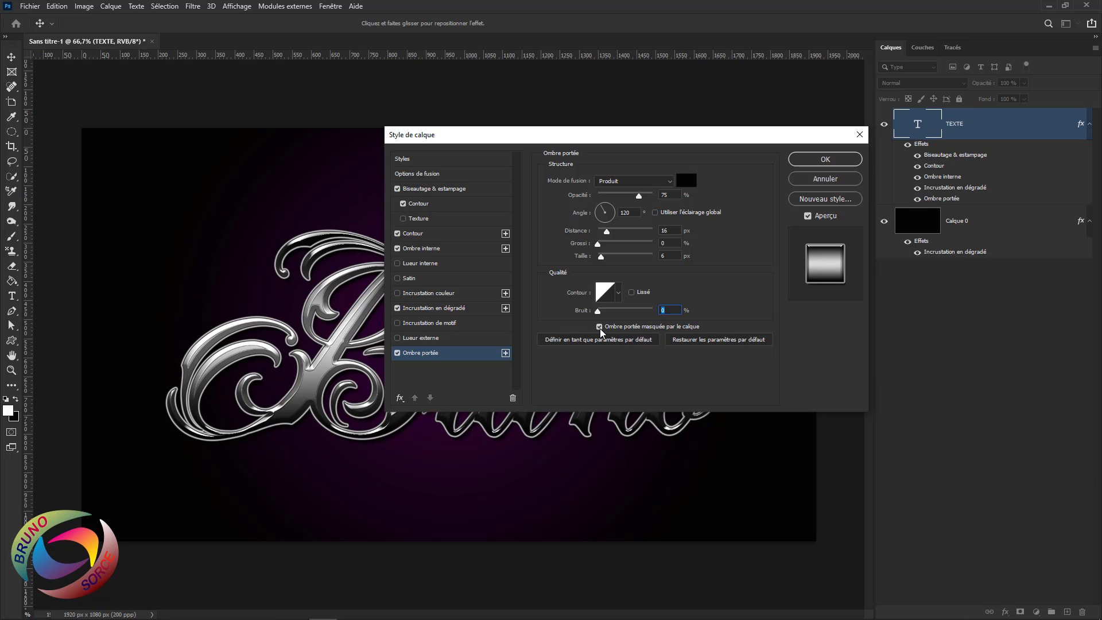
pyautogui.click(647, 359)
# - Save the text's effects as a new style preset under the default name, including the layer effects and adding it to the current library
pyautogui.click(412, 157)
pyautogui.moveTo(691, 205); pyautogui.dragTo(687, 352)
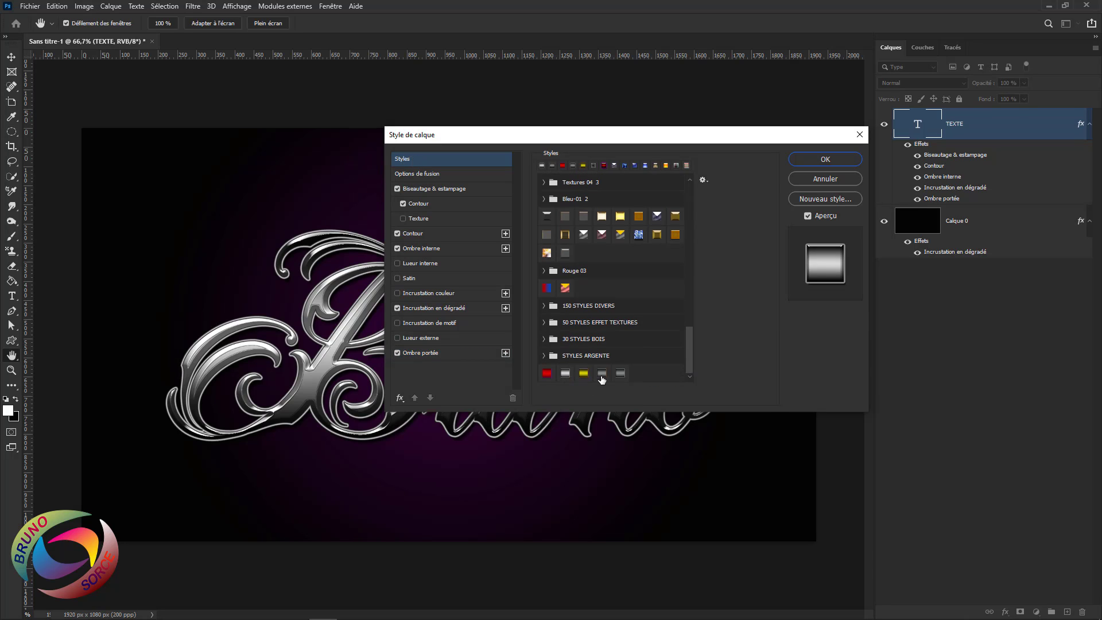
pyautogui.click(827, 200)
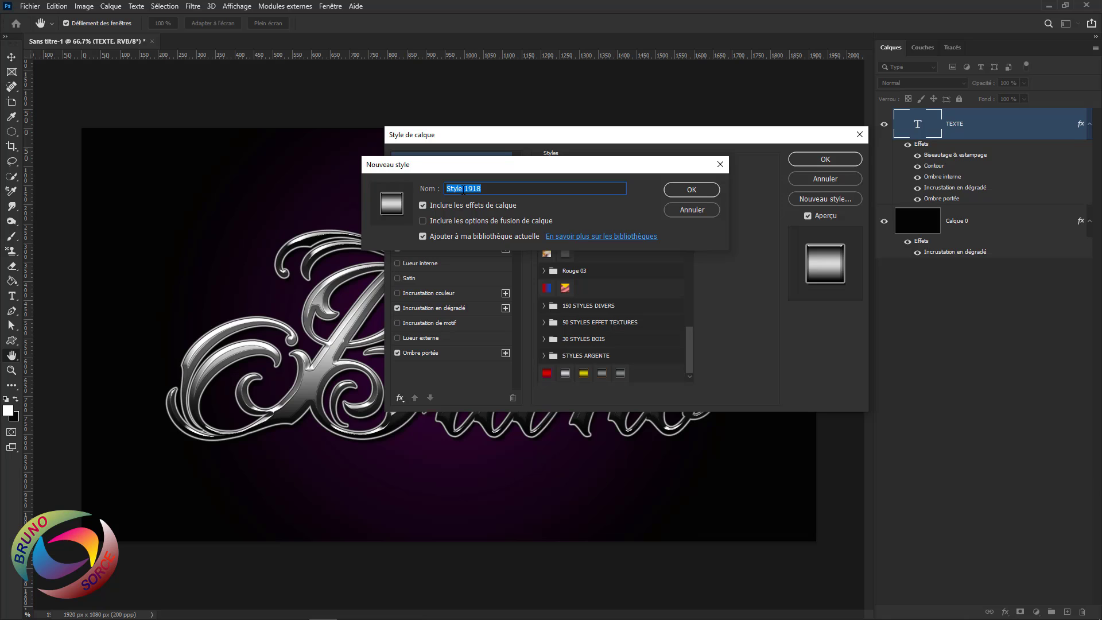
pyautogui.click(691, 190)
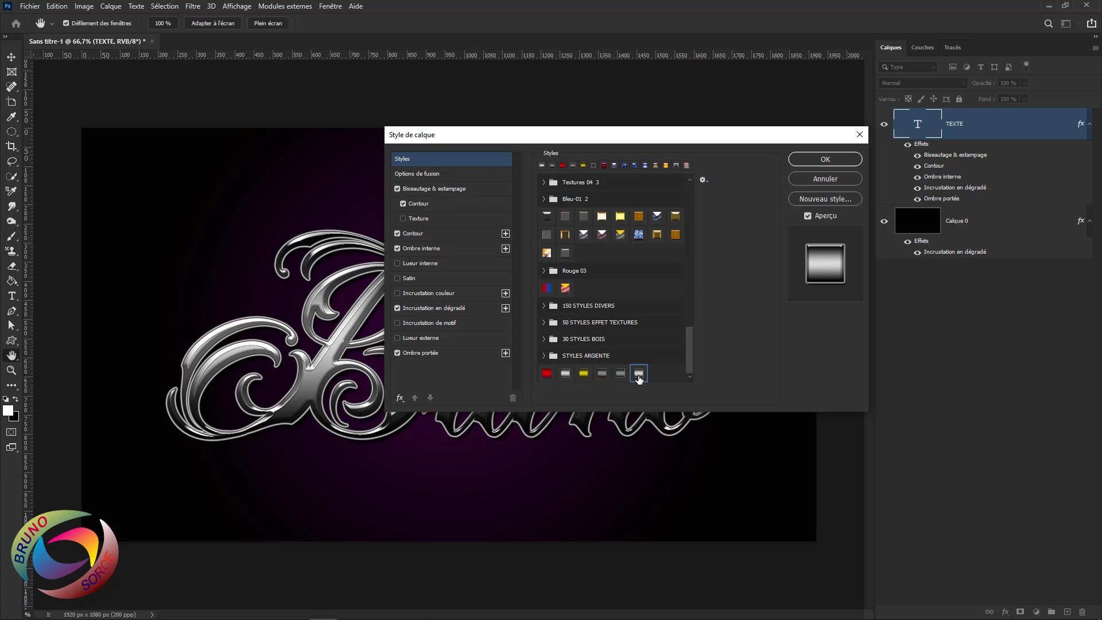
# - Preview the orange-outlined, red and darker silver style presets on the text, returning to the new silver preset
pyautogui.moveTo(702, 137); pyautogui.dragTo(914, 59)
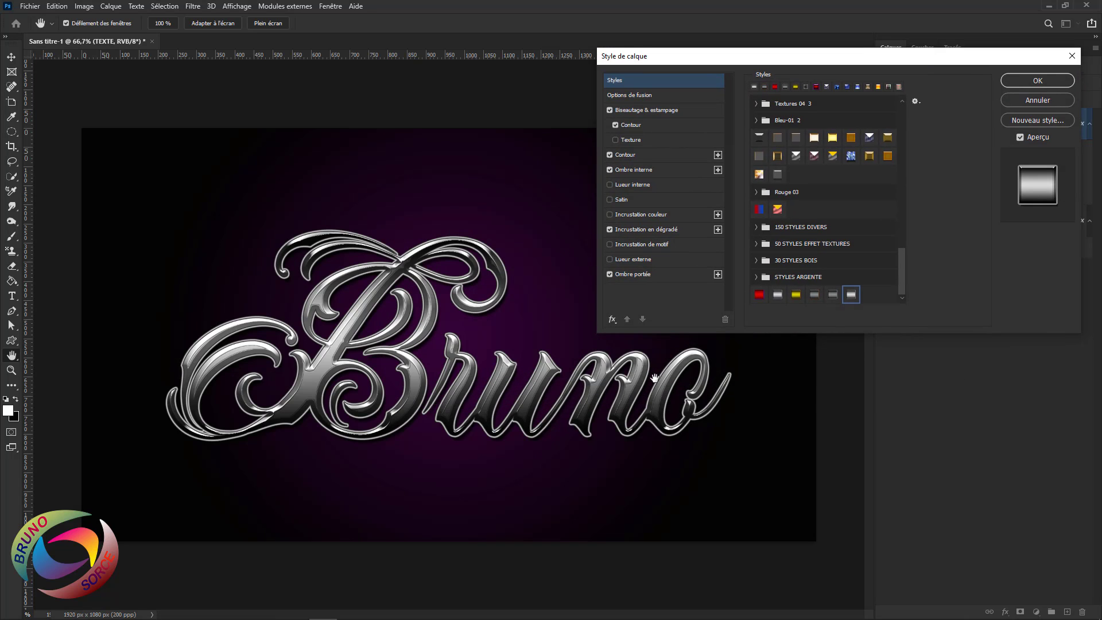
pyautogui.click(814, 293)
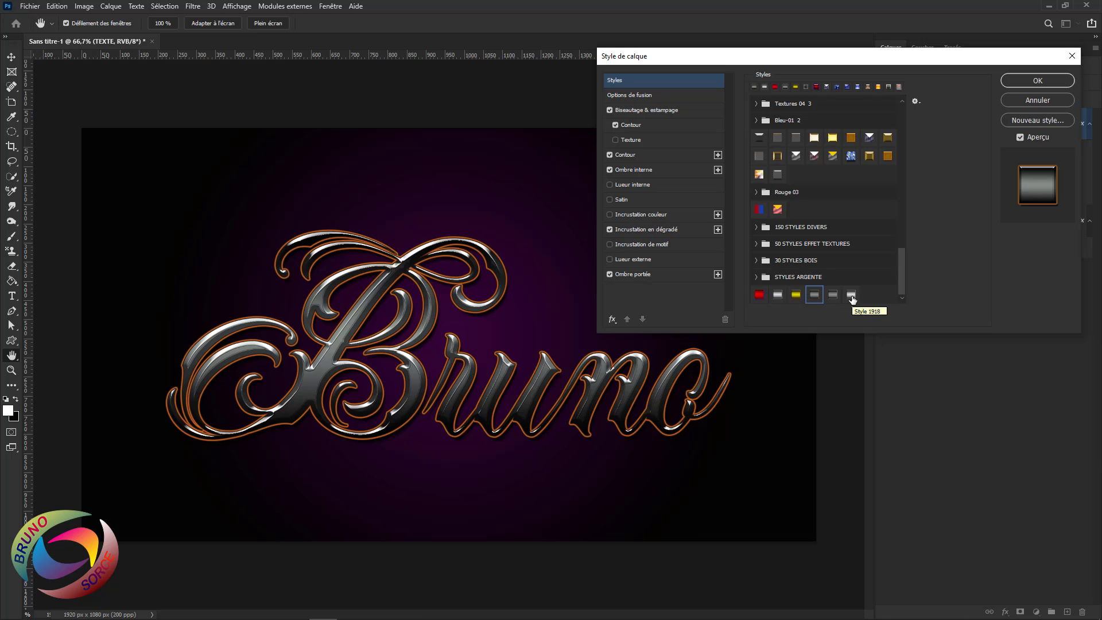
pyautogui.click(852, 295)
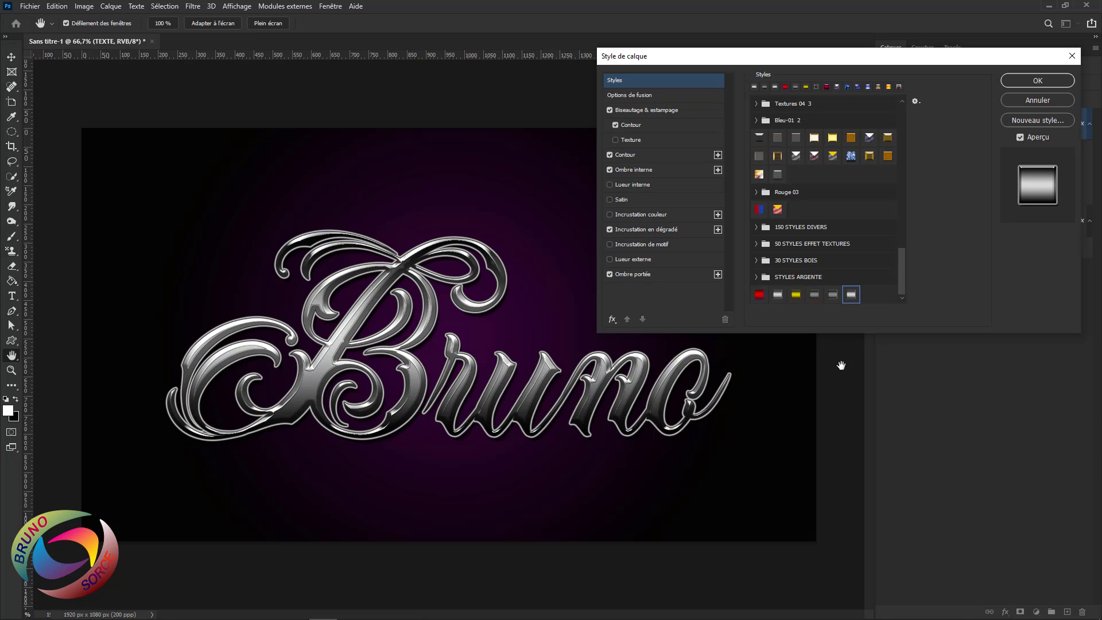
pyautogui.click(758, 294)
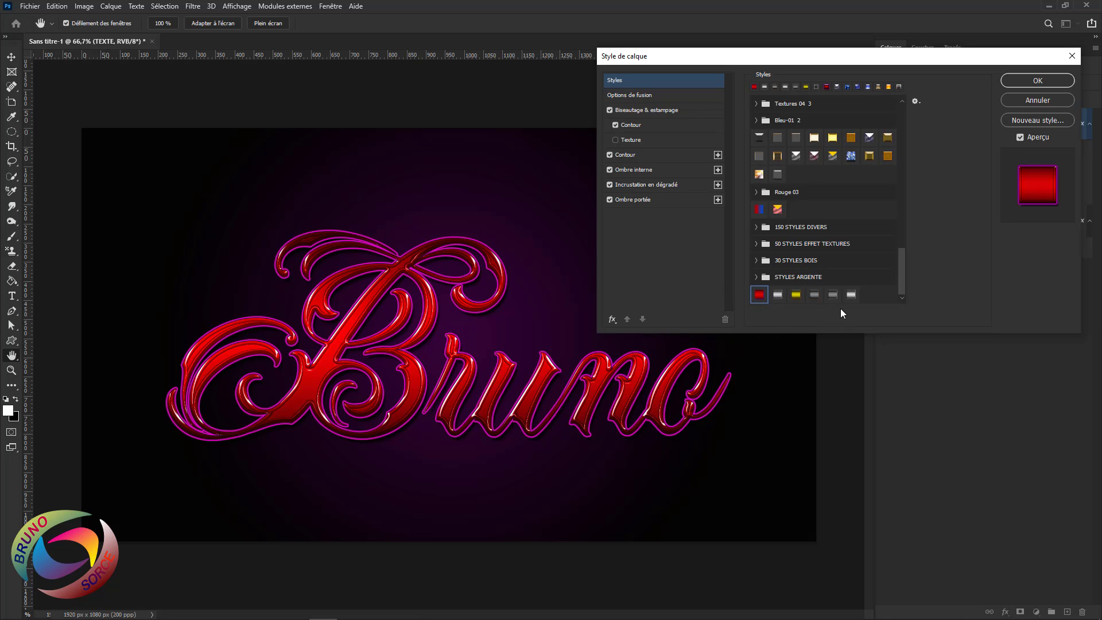
pyautogui.click(851, 297)
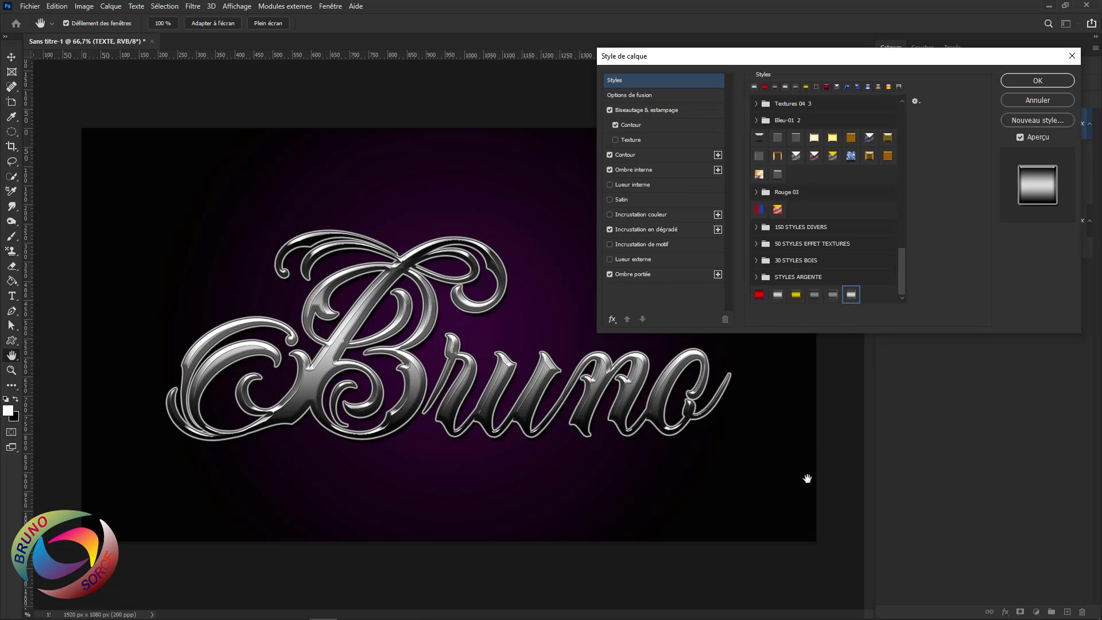
pyautogui.click(833, 294)
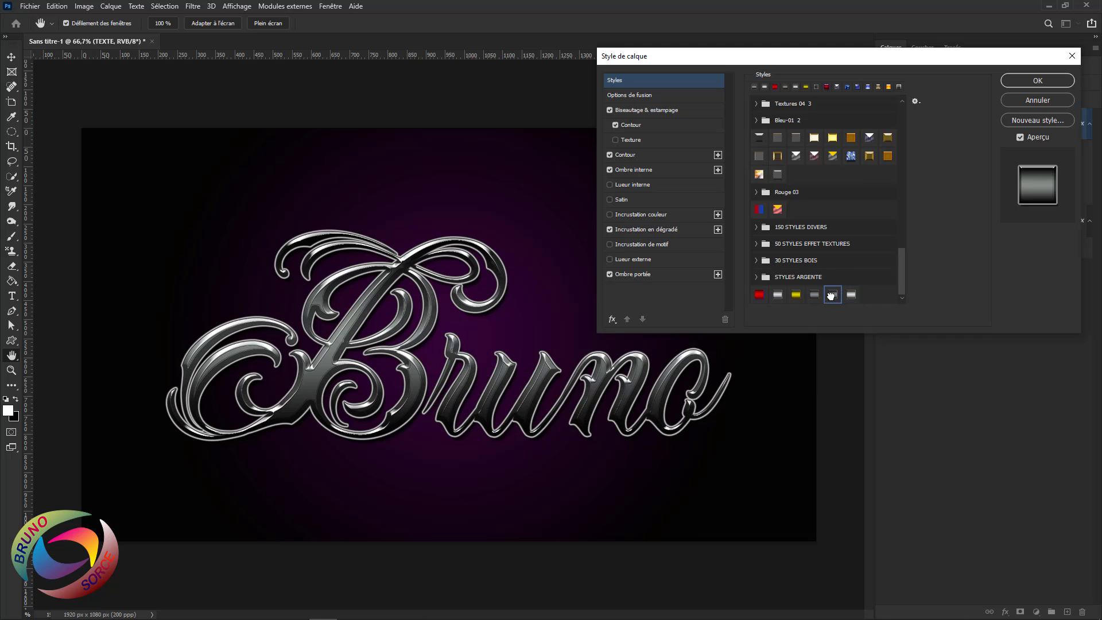
pyautogui.click(851, 295)
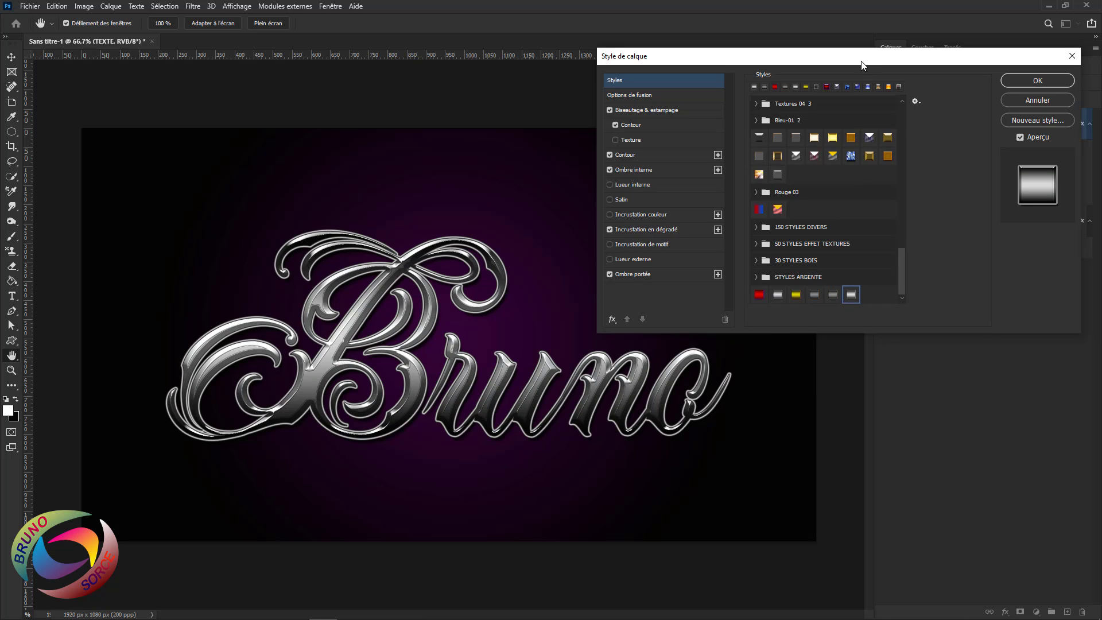
# - Recolour the white middle stop of the Contour stroke gradient to red #f80835 after trying yellow and violet, and confirm the gradient
pyautogui.moveTo(861, 64); pyautogui.dragTo(782, 75)
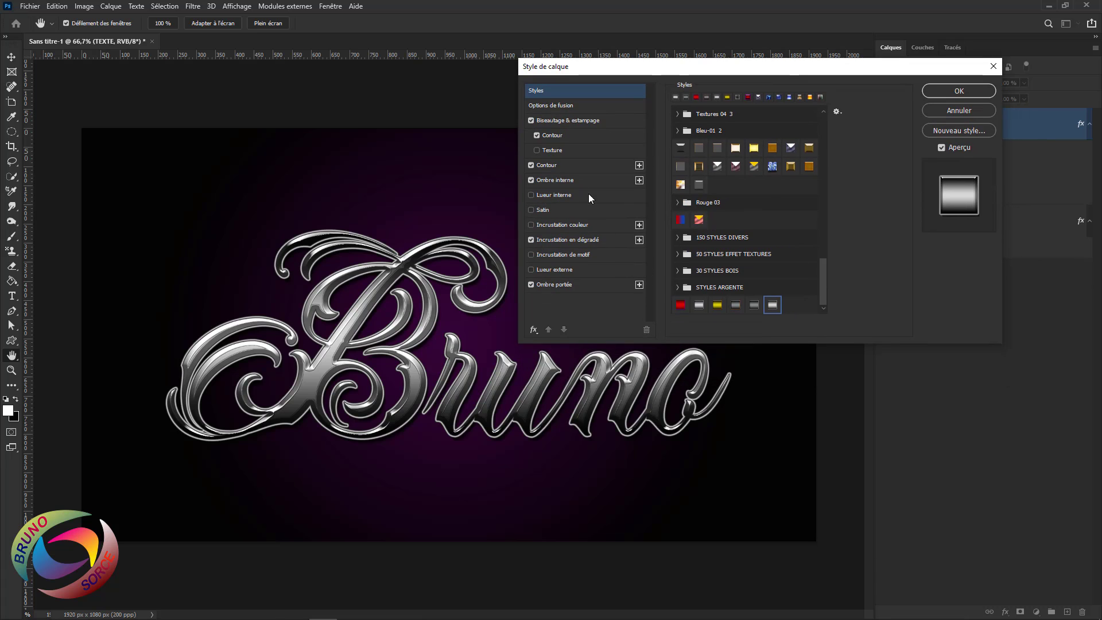
pyautogui.click(548, 165)
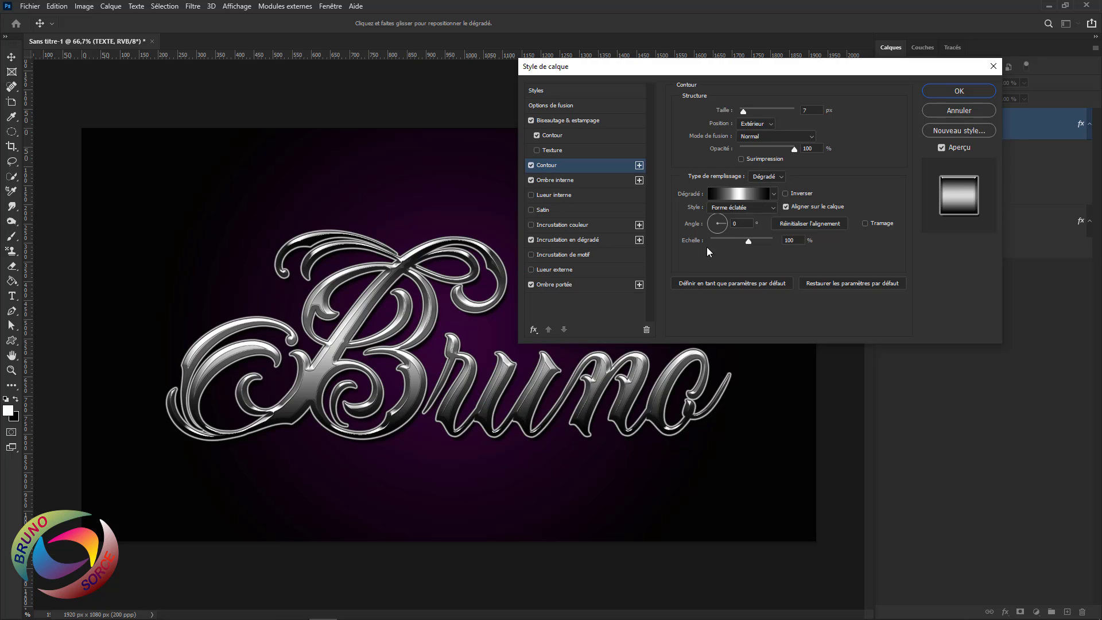
pyautogui.click(737, 196)
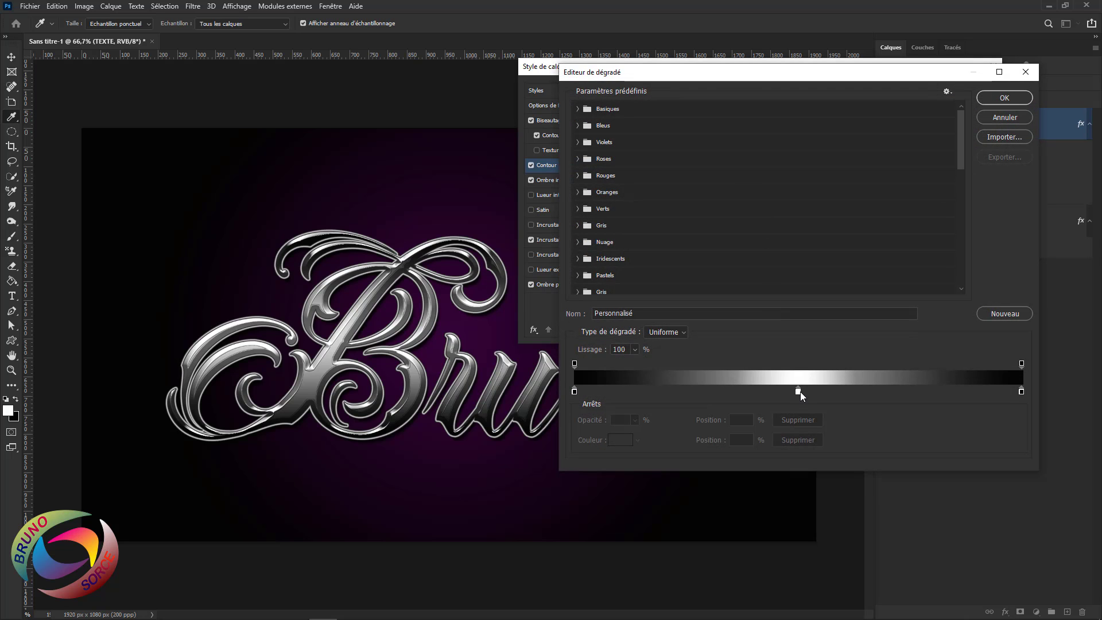
pyautogui.doubleClick(798, 391)
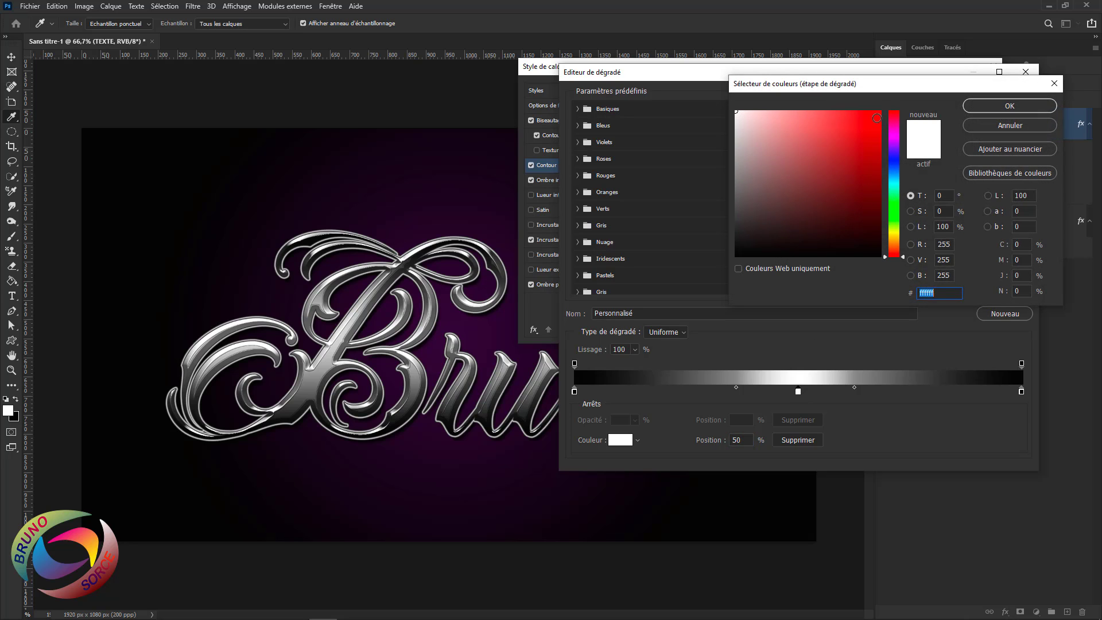
pyautogui.click(878, 115)
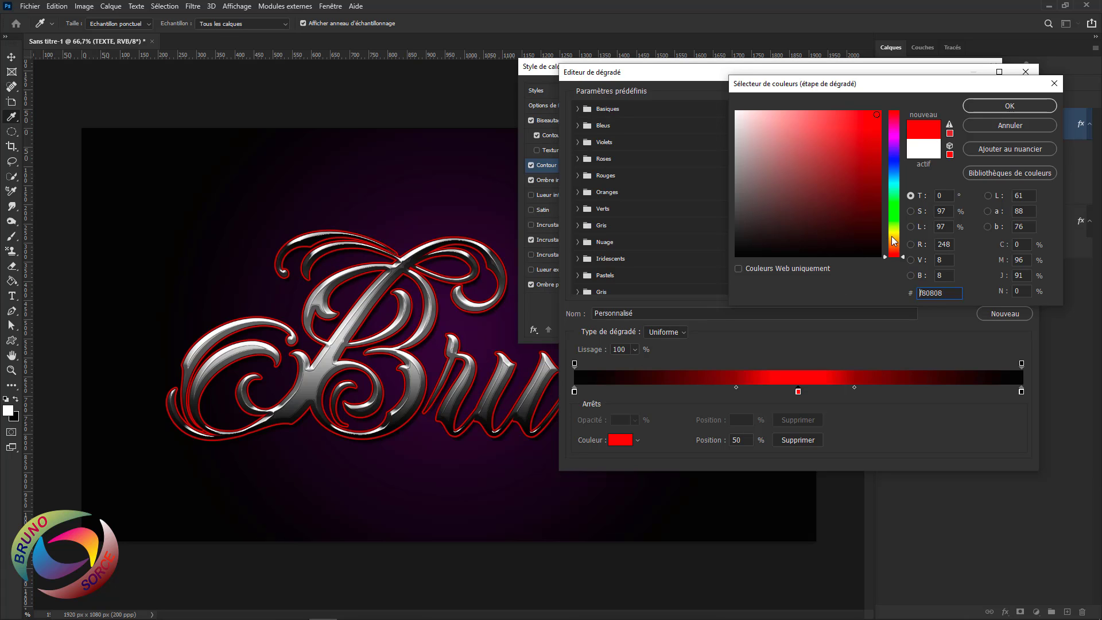
pyautogui.click(895, 232)
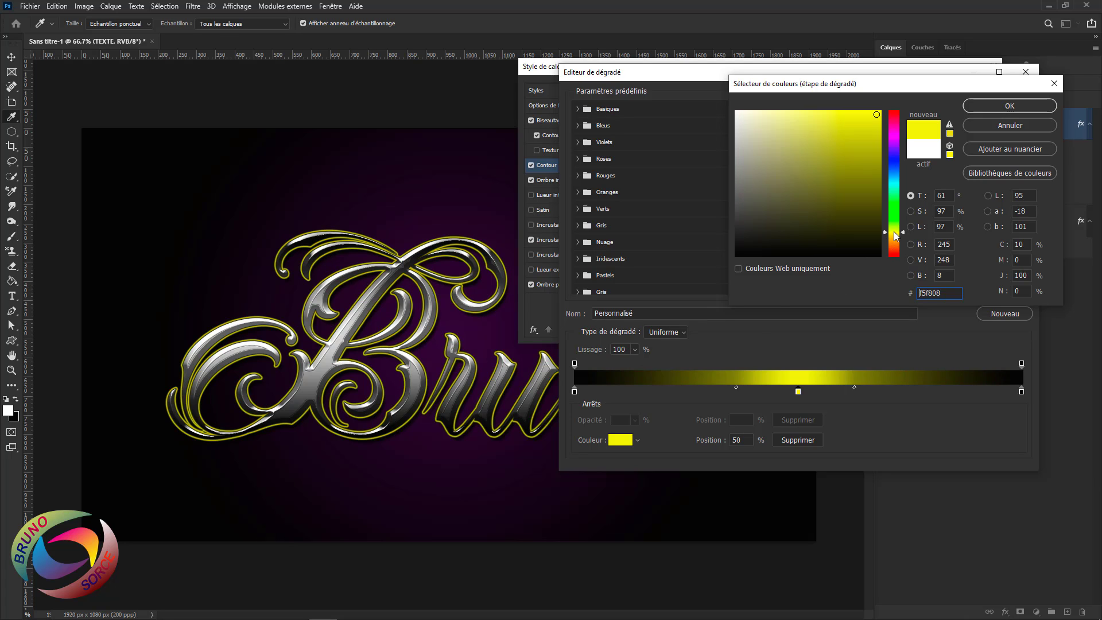
pyautogui.click(897, 147)
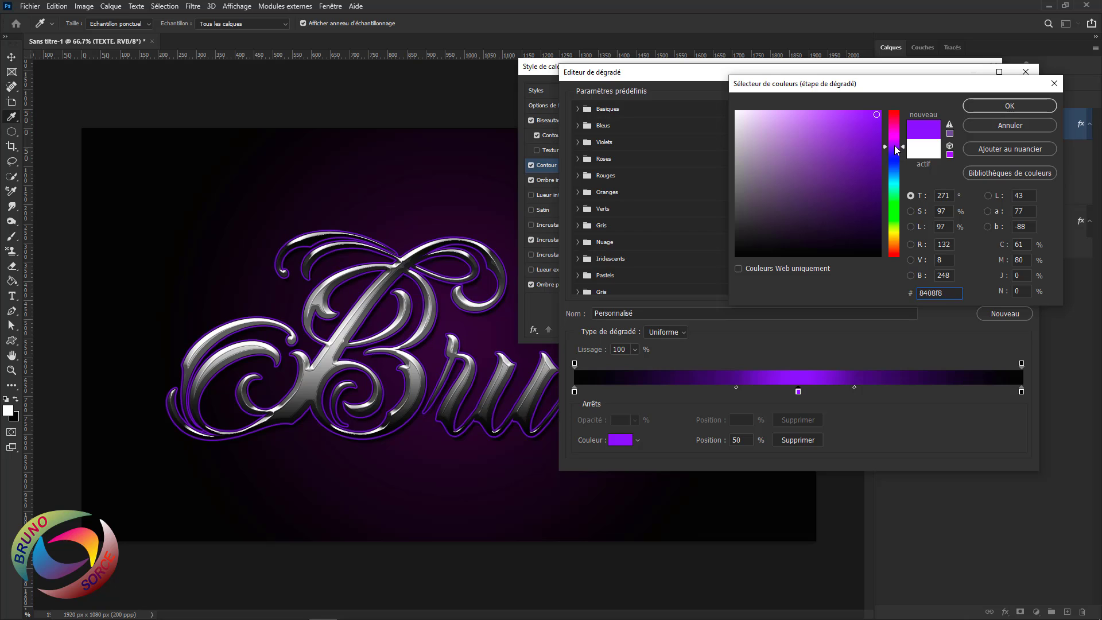
pyautogui.click(894, 115)
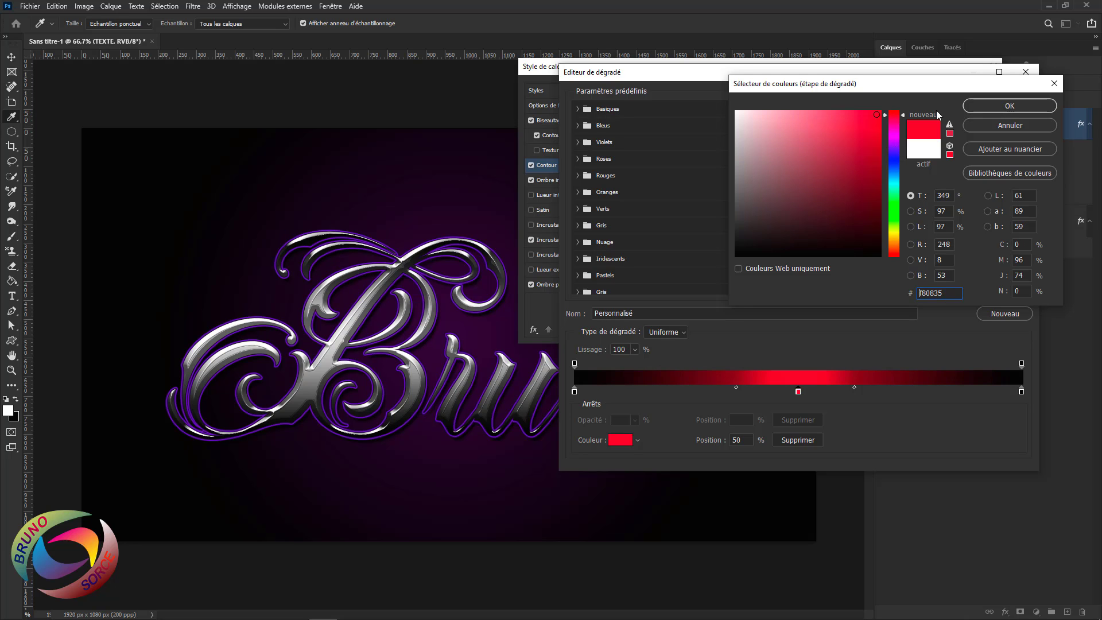
pyautogui.click(980, 105)
pyautogui.click(980, 103)
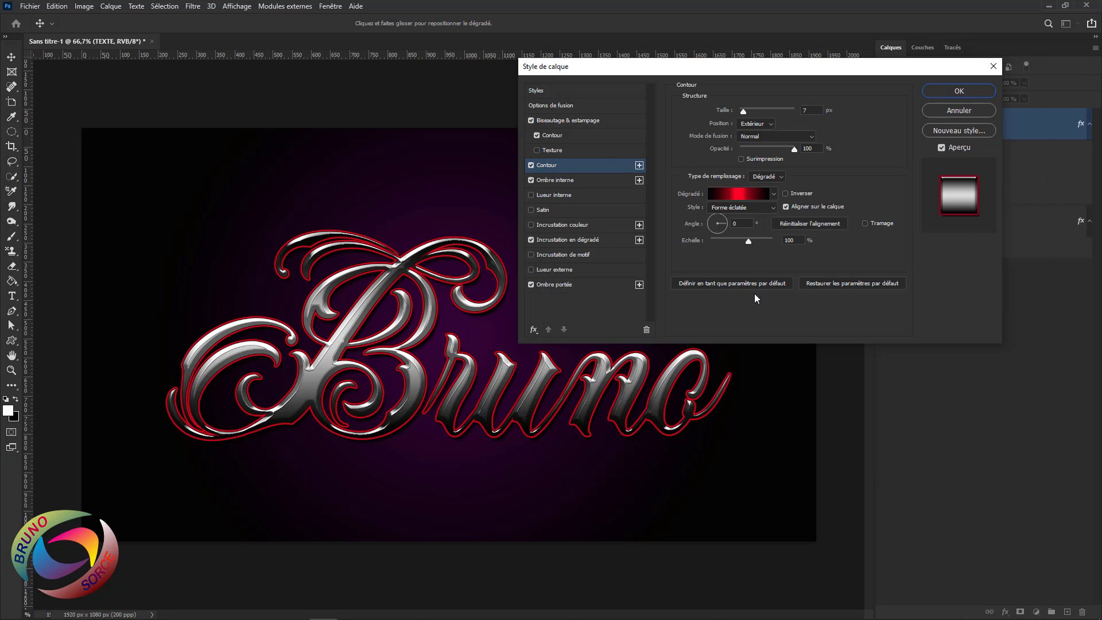
# - Recolour the white middle stop of the gradient overlay to red #f90628 after trying green and magenta, and confirm the gradient
pyautogui.click(566, 240)
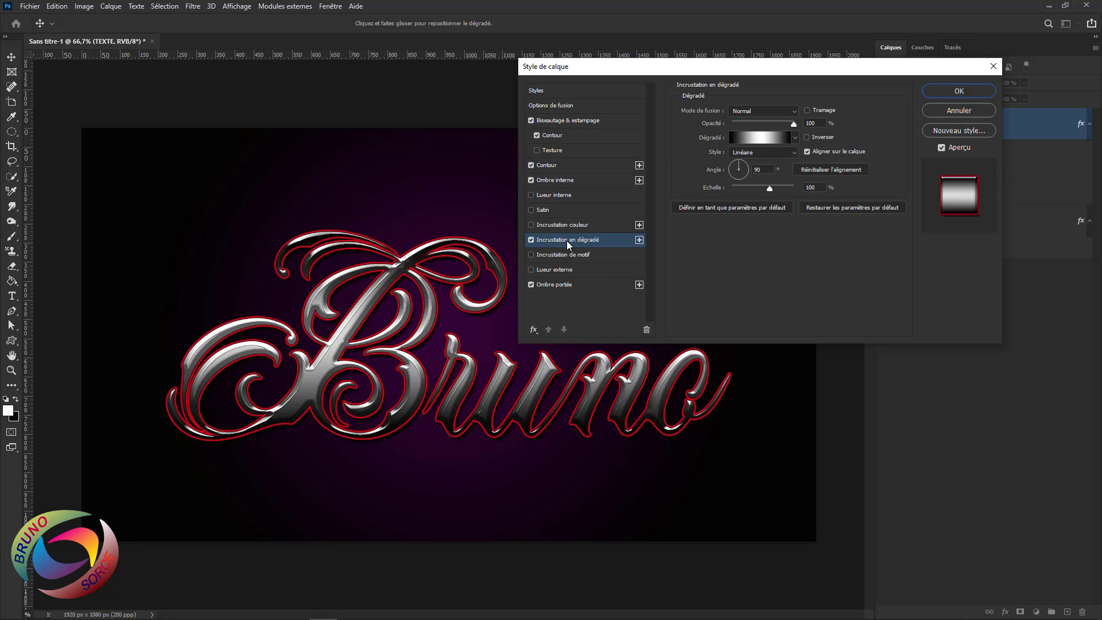
pyautogui.click(757, 140)
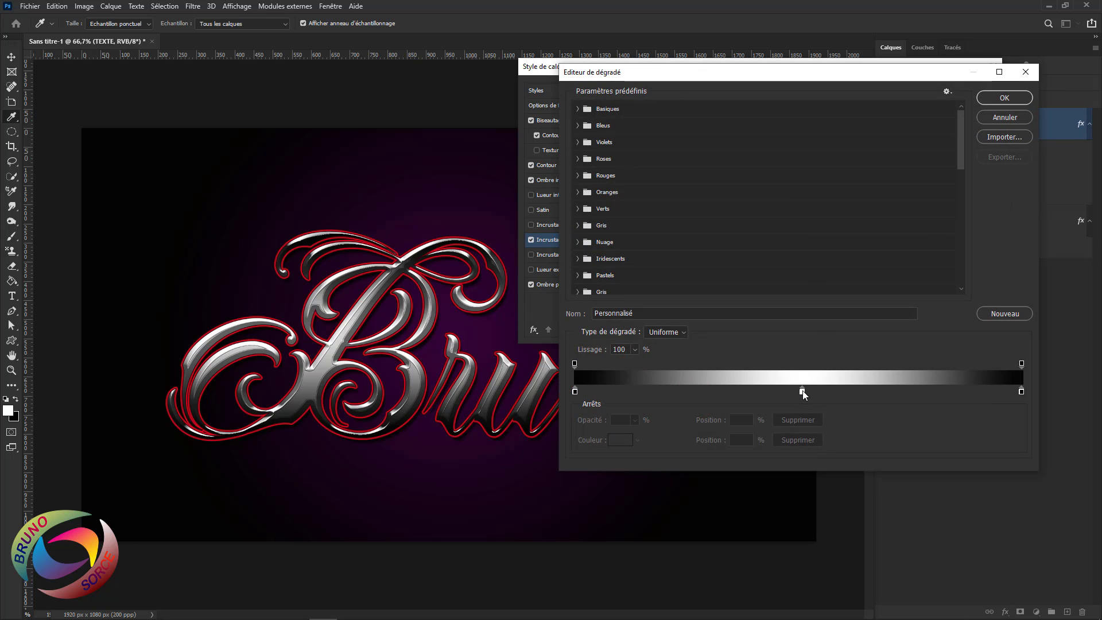
pyautogui.doubleClick(803, 393)
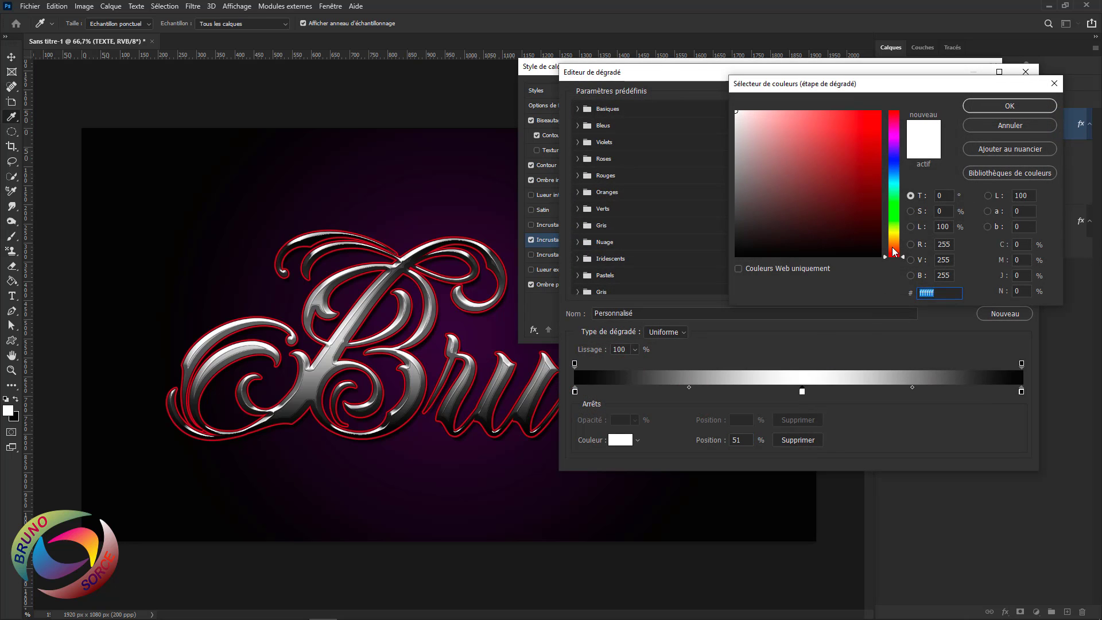
pyautogui.click(898, 209)
pyautogui.click(878, 114)
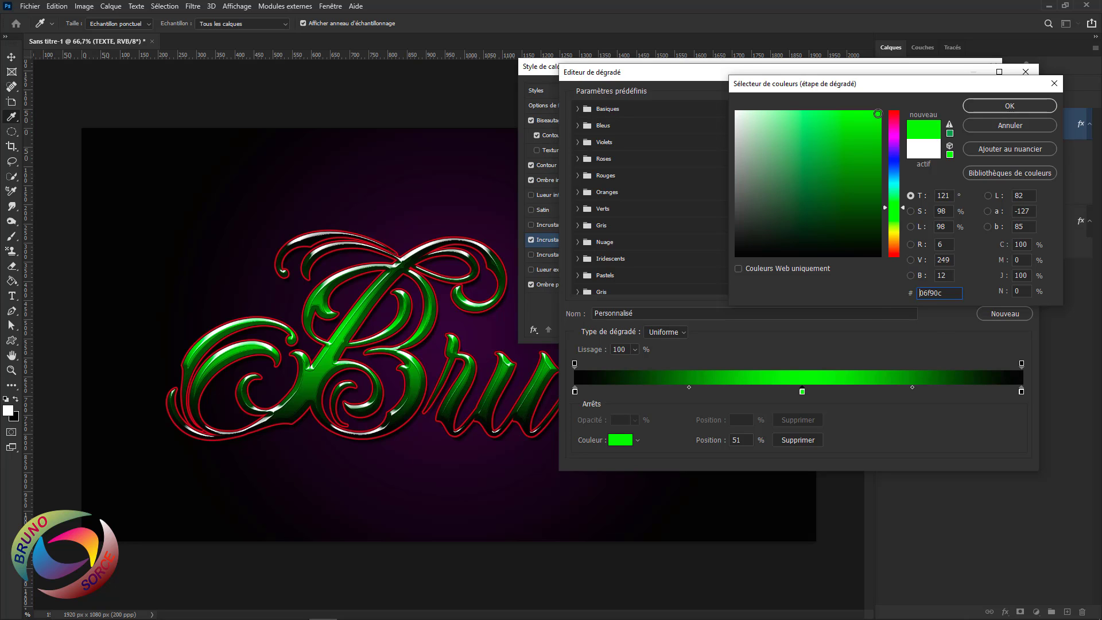
pyautogui.click(896, 141)
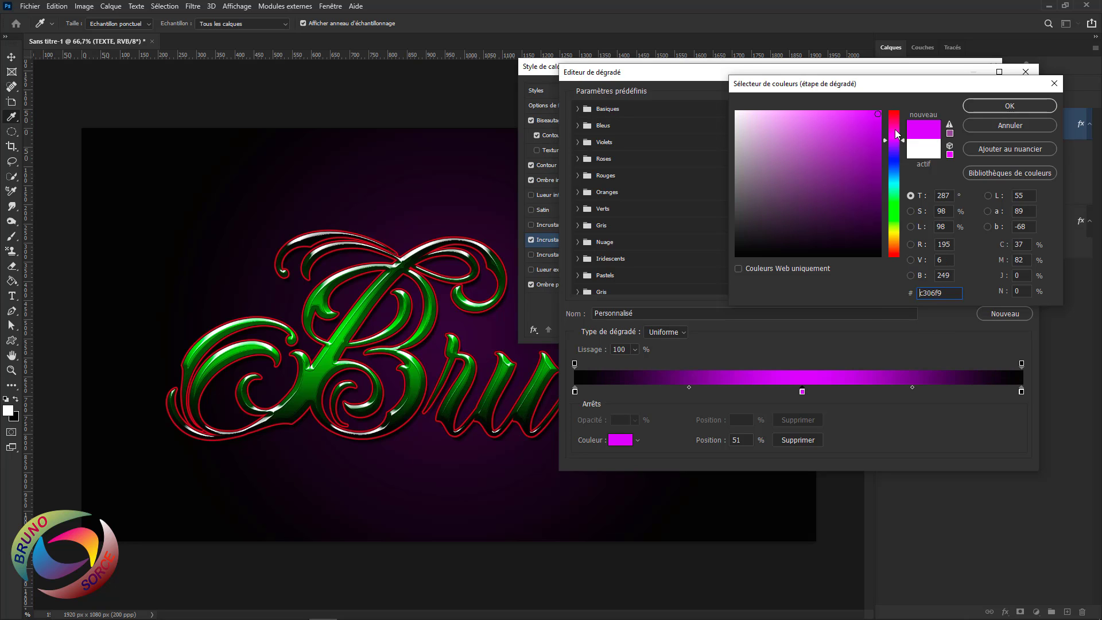
pyautogui.click(895, 114)
pyautogui.click(999, 109)
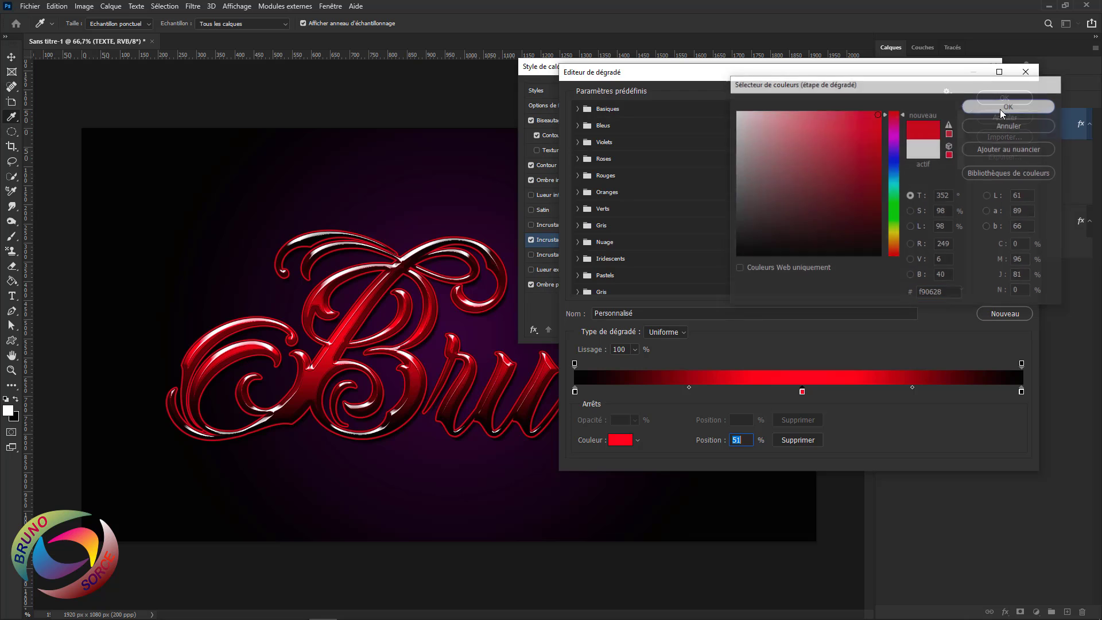
pyautogui.click(1012, 95)
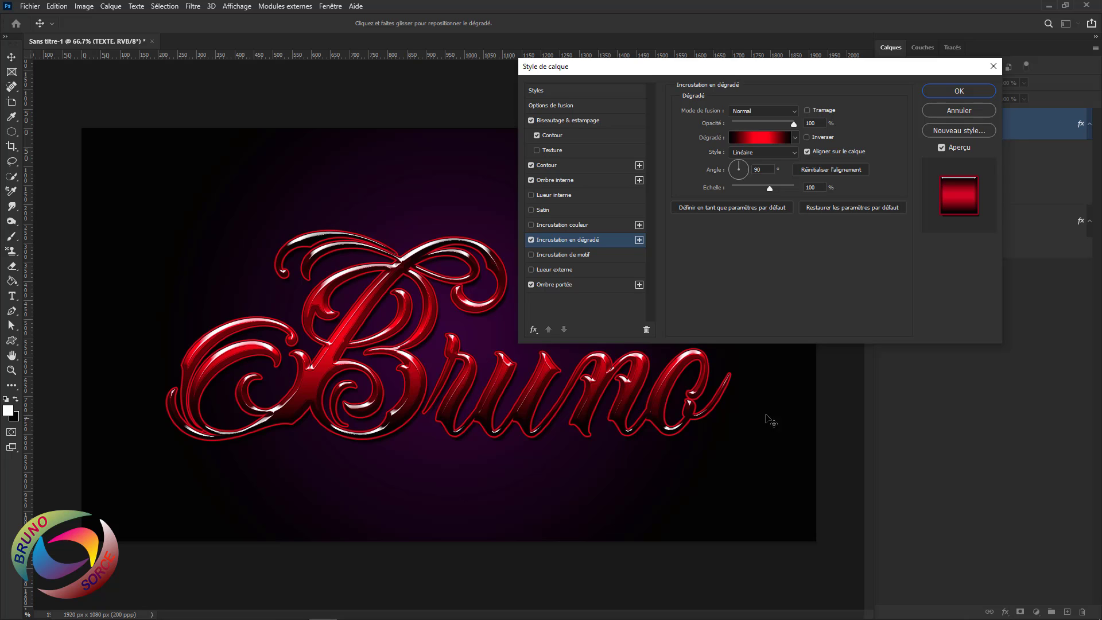
# - Save the red version as a new style preset under the default name, including layer effects and adding it to the current library
pyautogui.click(553, 89)
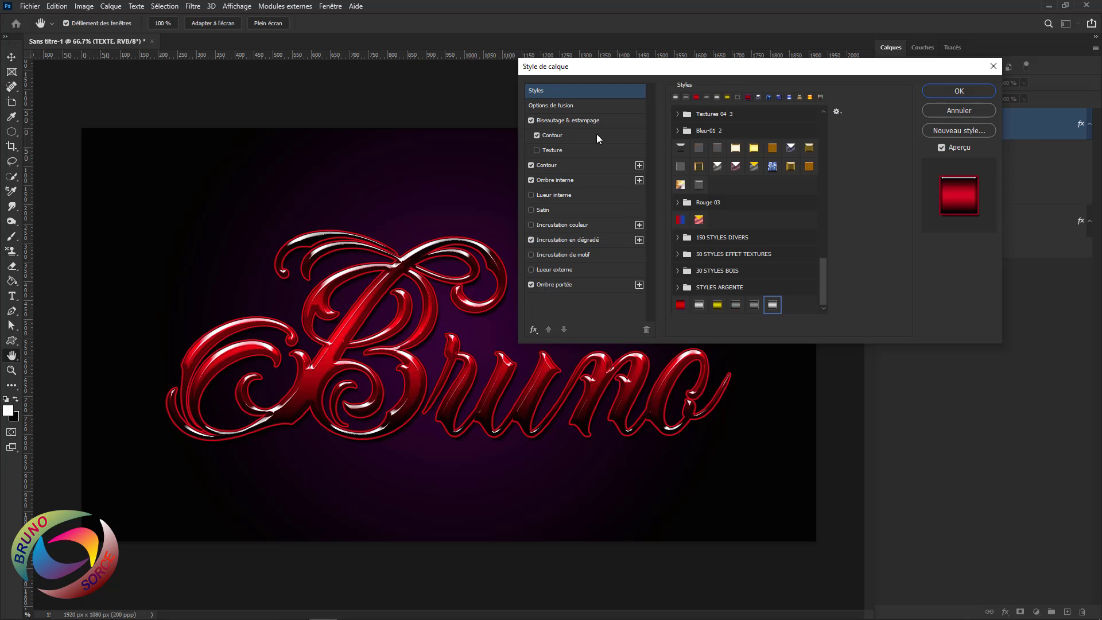
pyautogui.click(952, 130)
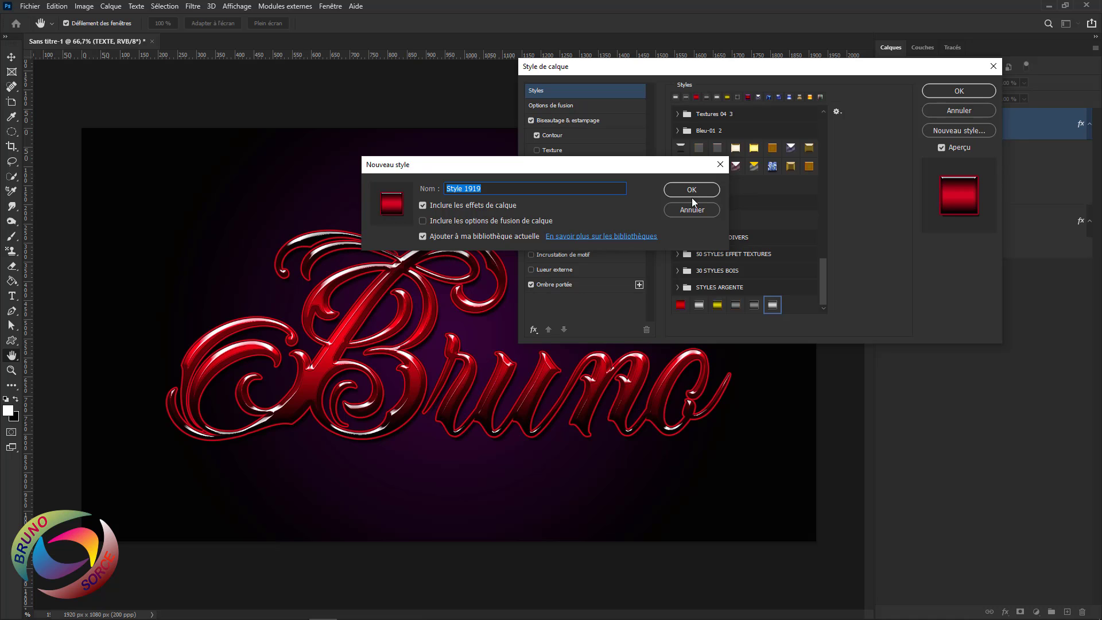
pyautogui.click(692, 190)
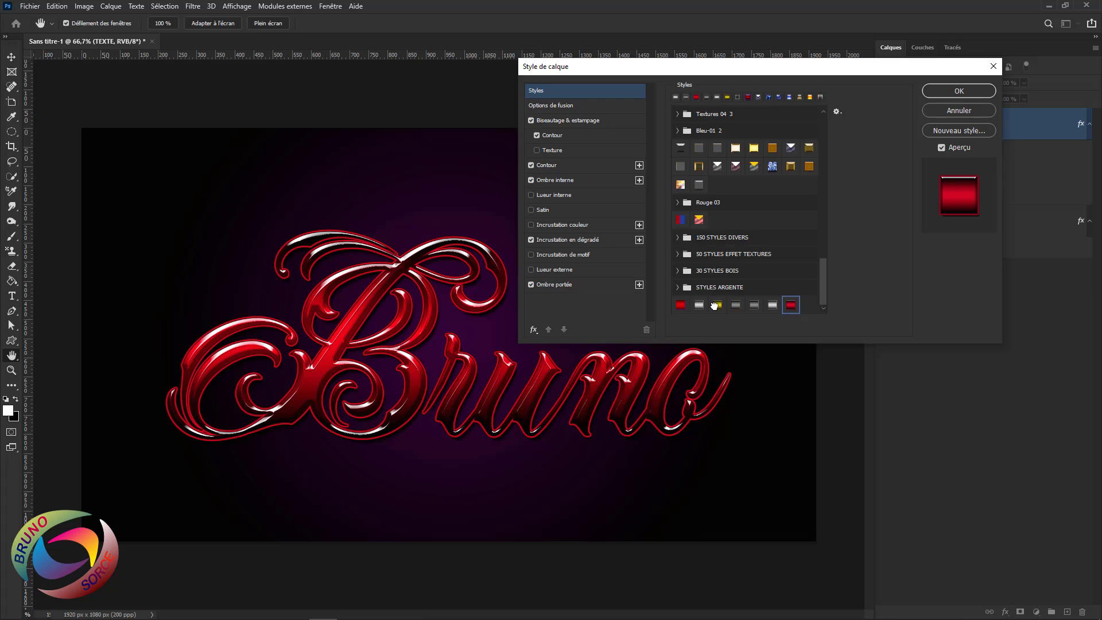
# - Preview the gold and new red presets, apply the saved silver preset to the text, confirm the layer style and deselect the layer
pyautogui.click(716, 305)
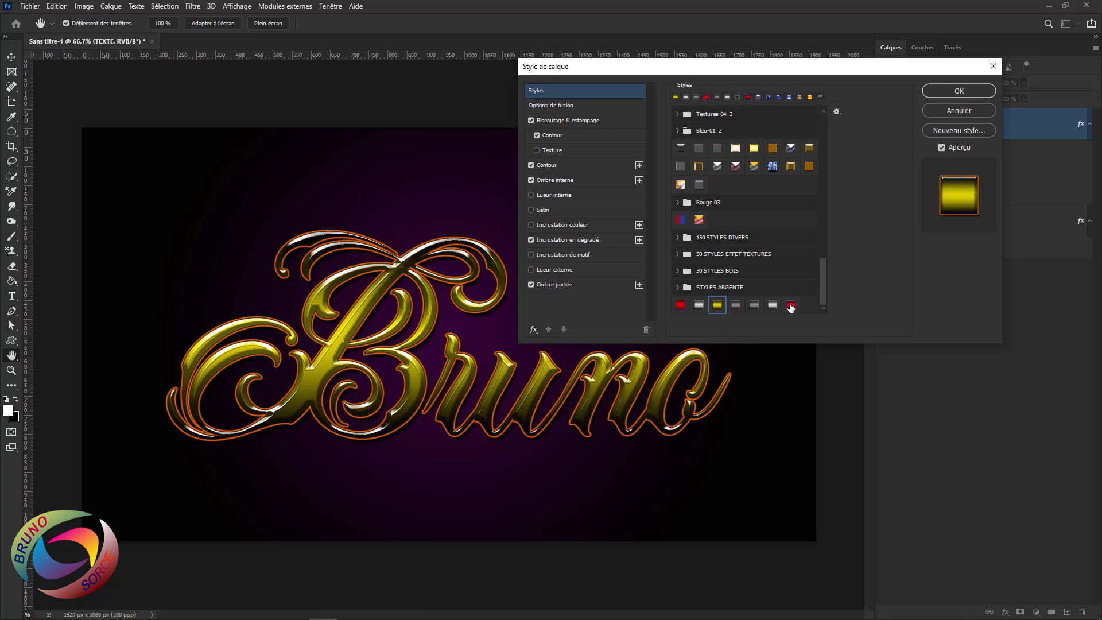
pyautogui.click(791, 307)
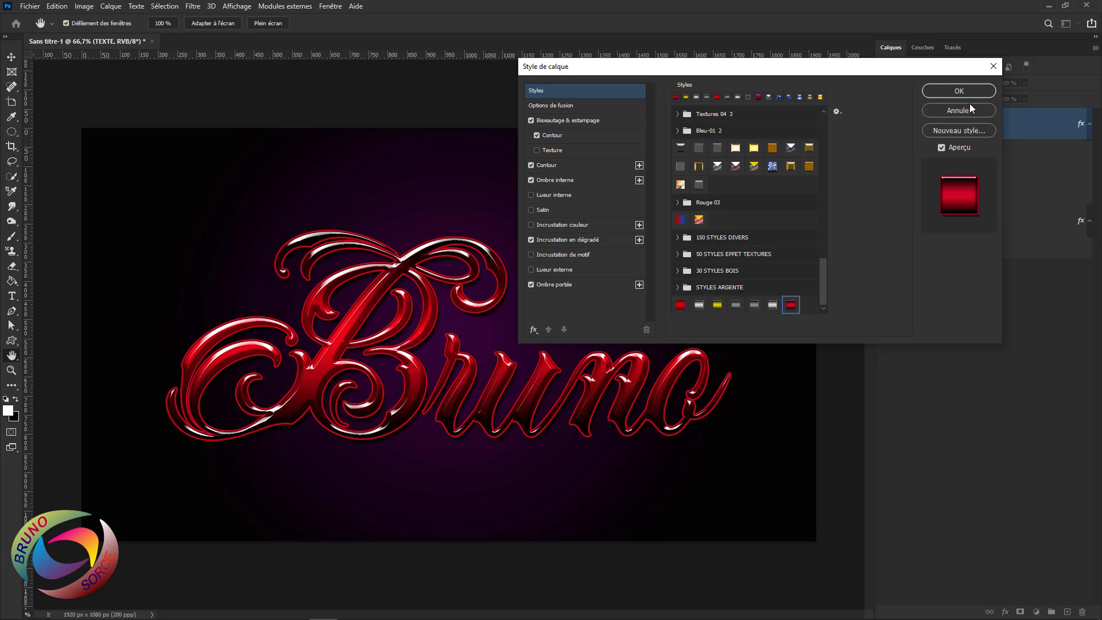
pyautogui.click(772, 305)
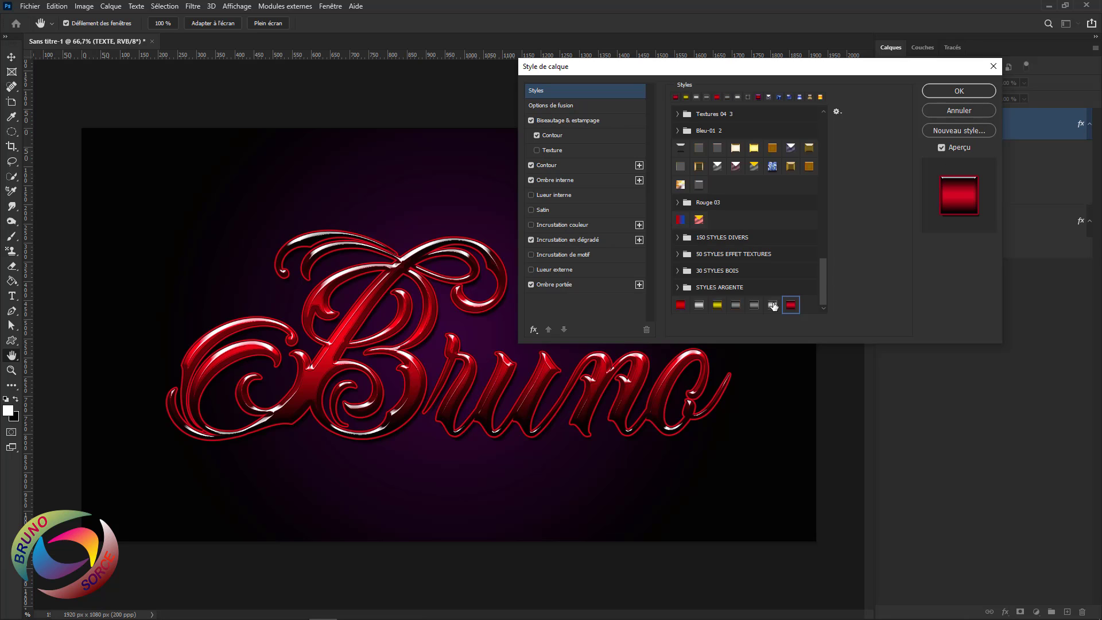
pyautogui.click(963, 90)
pyautogui.click(838, 274)
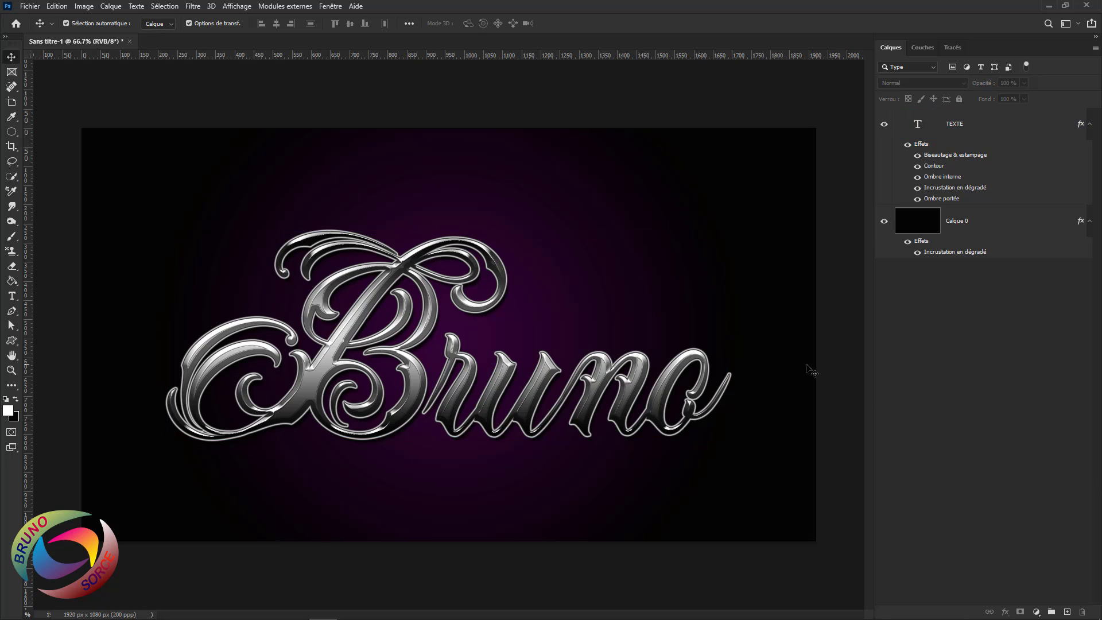